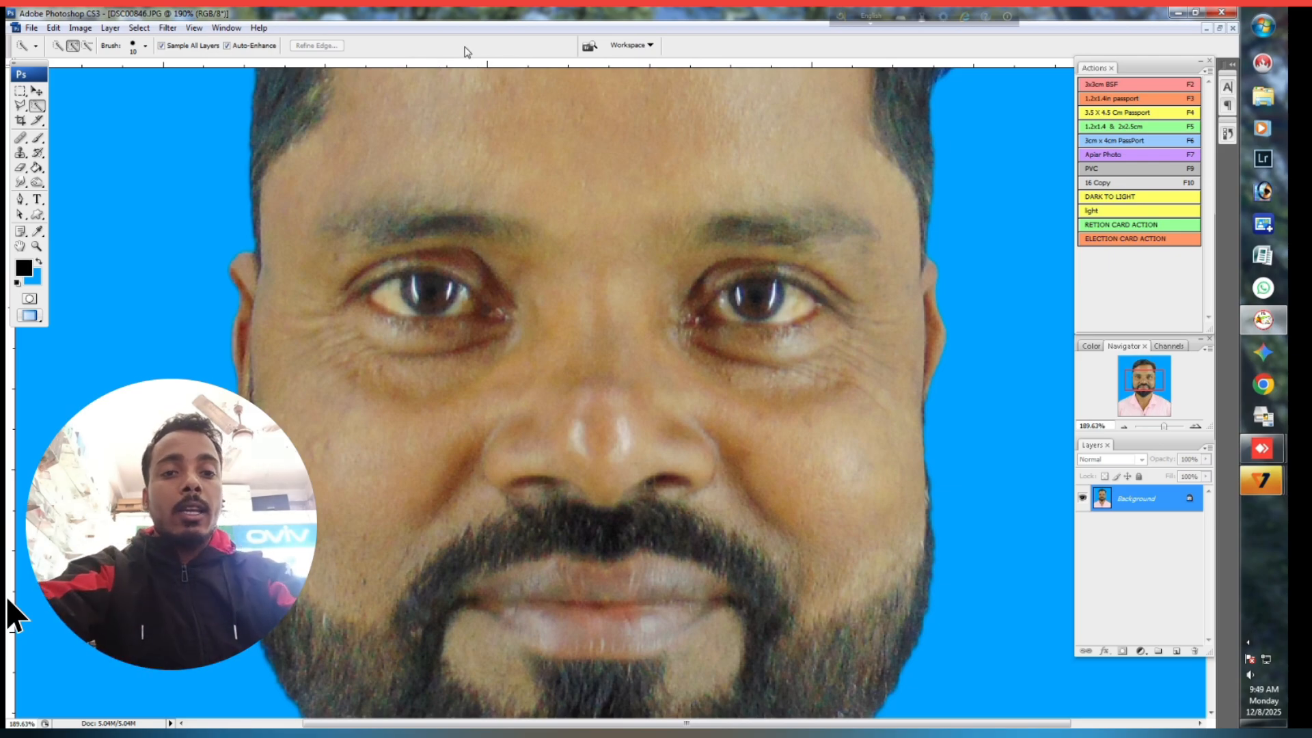
Duplicate the Background layer of the portrait so the retouching is done on a separate copy
scroll(320, 82, down, 1)
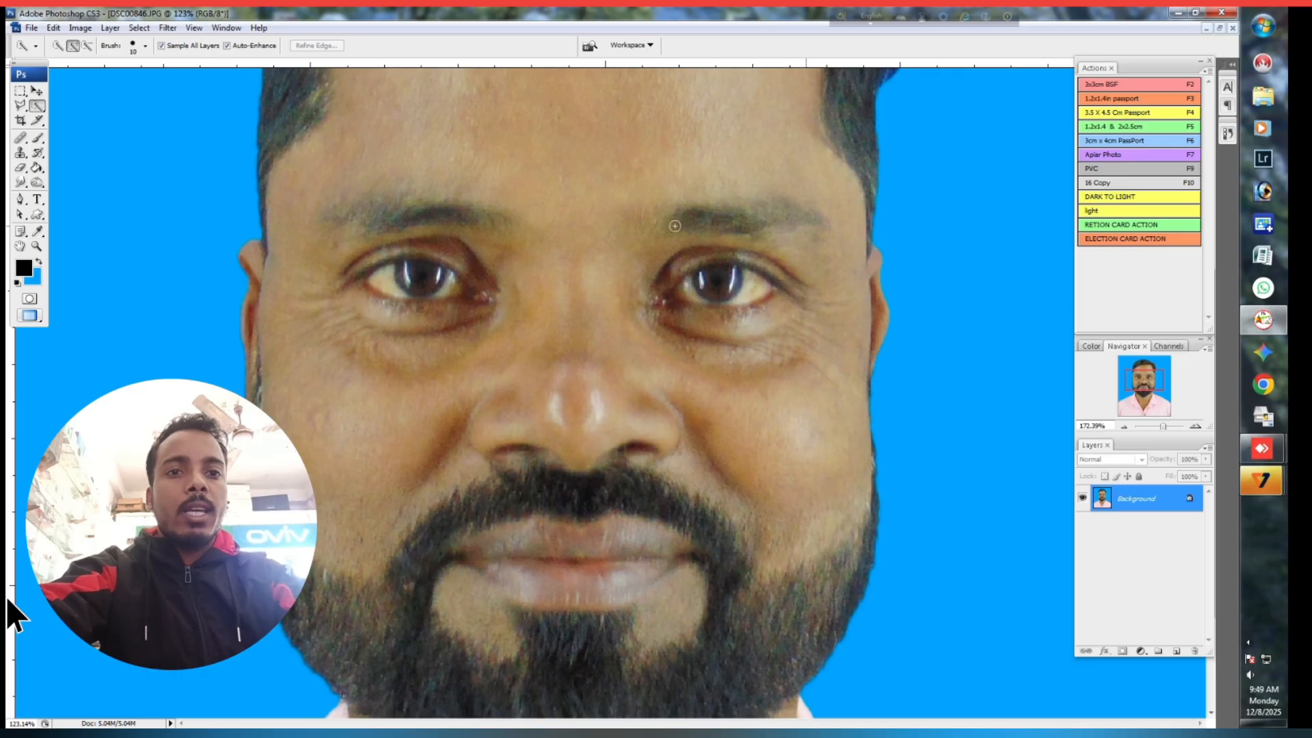
key(ctrl+0)
key(ctrl+0)
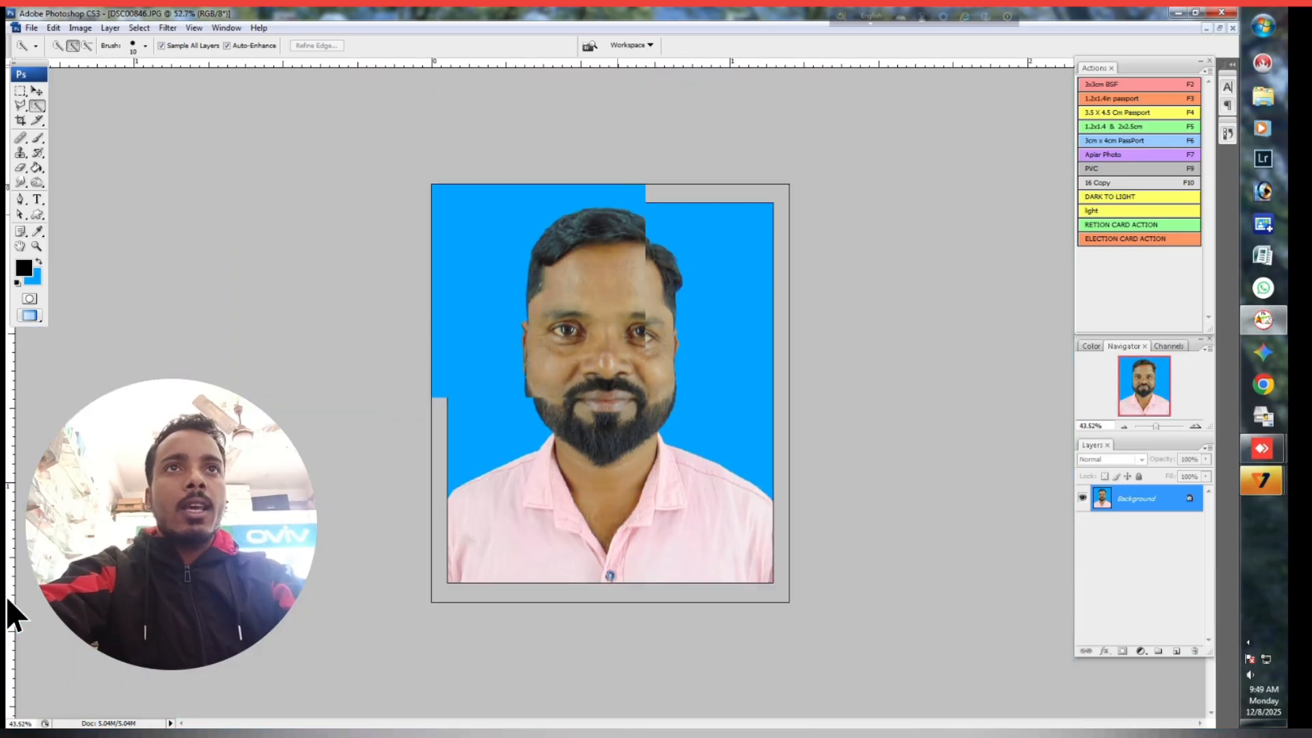
scroll(619, 425, up, 13)
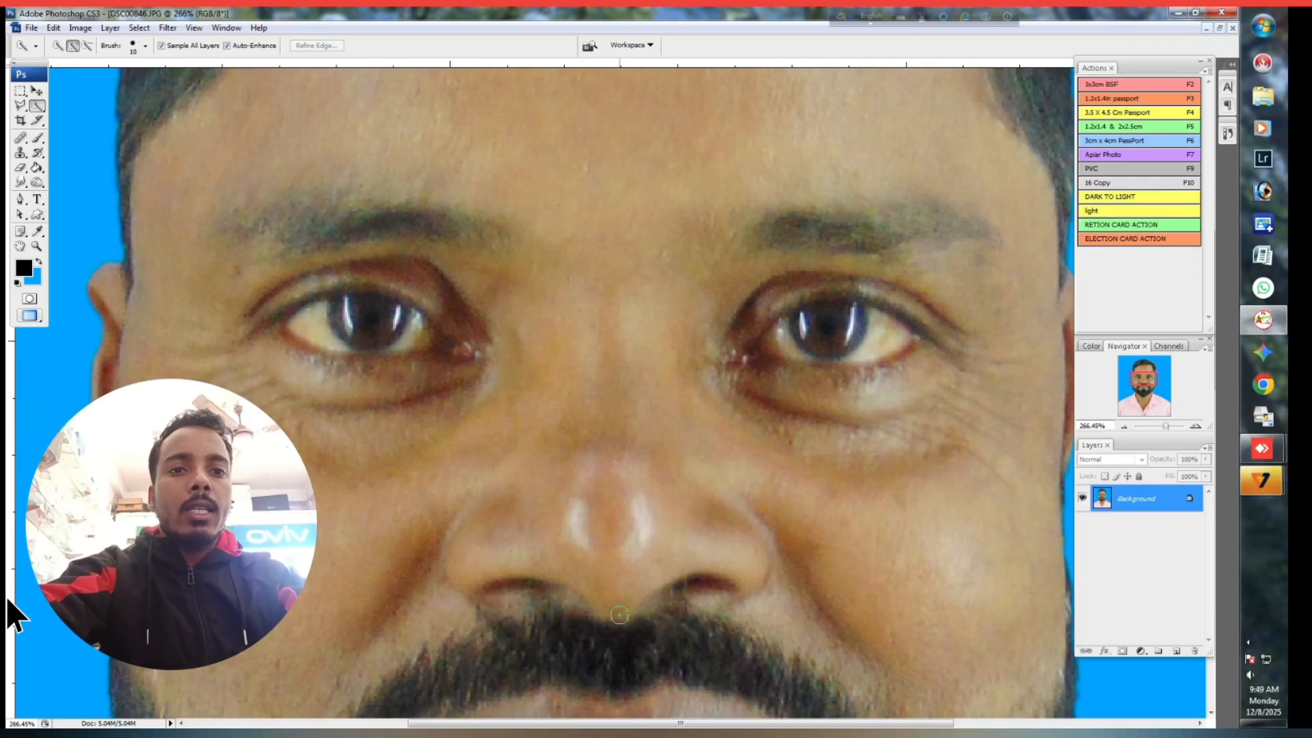
scroll(632, 557, down, 1)
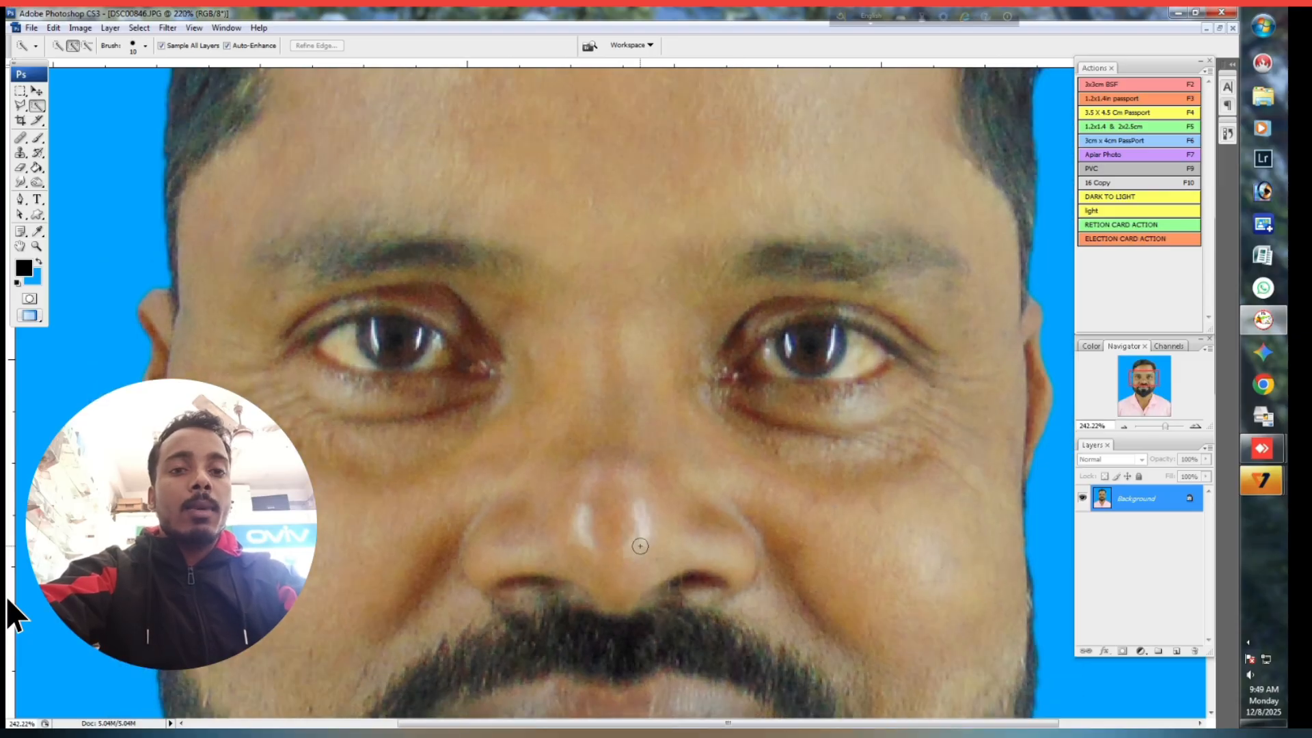
scroll(640, 545, down, 2)
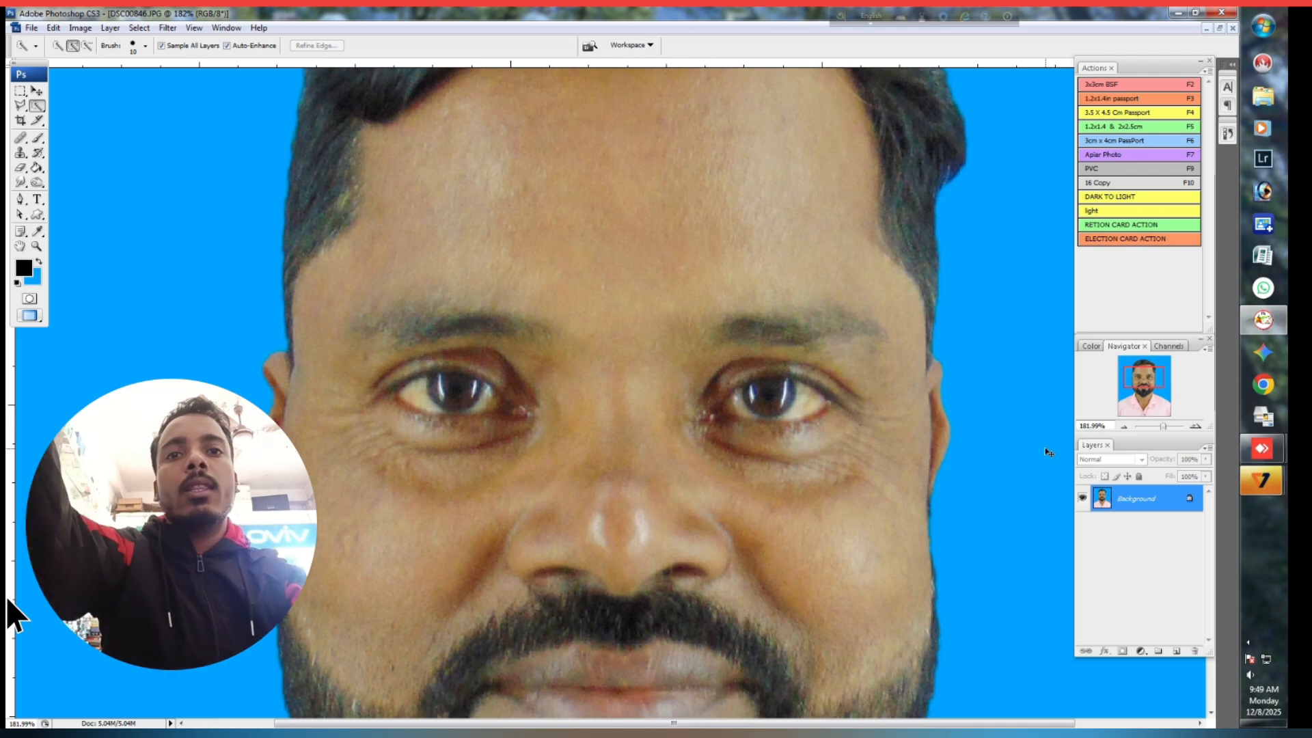
key(ctrl+j)
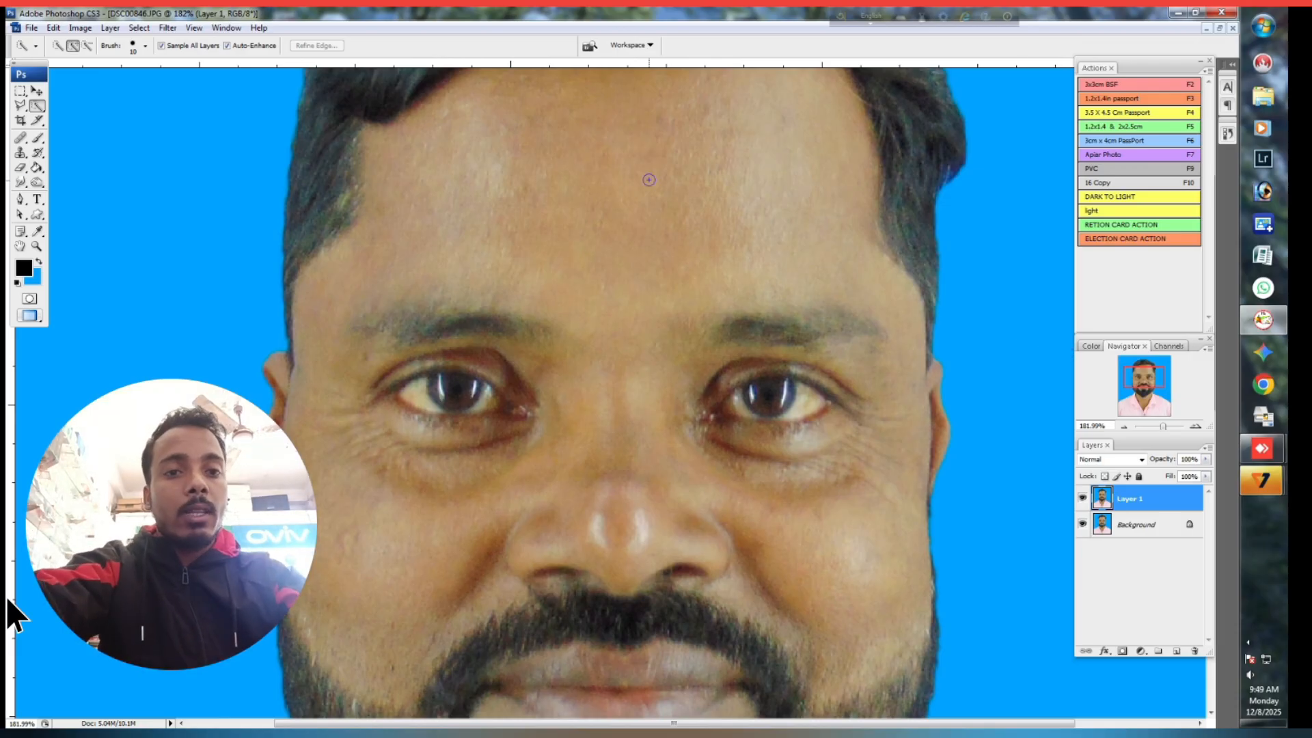
Activate the Clone Stamp tool for the forehead and set its brush diameter to 62 px
scroll(615, 372, up, 3)
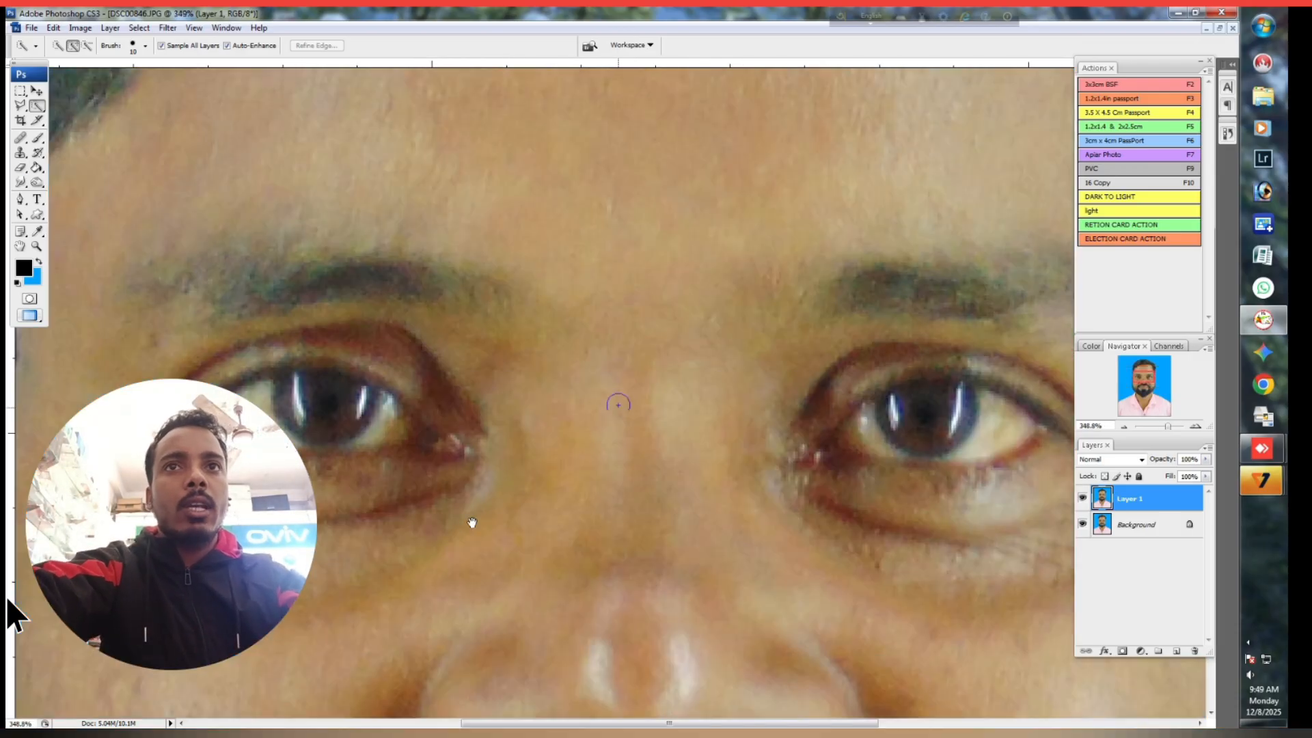
drag(473, 523, 631, 541)
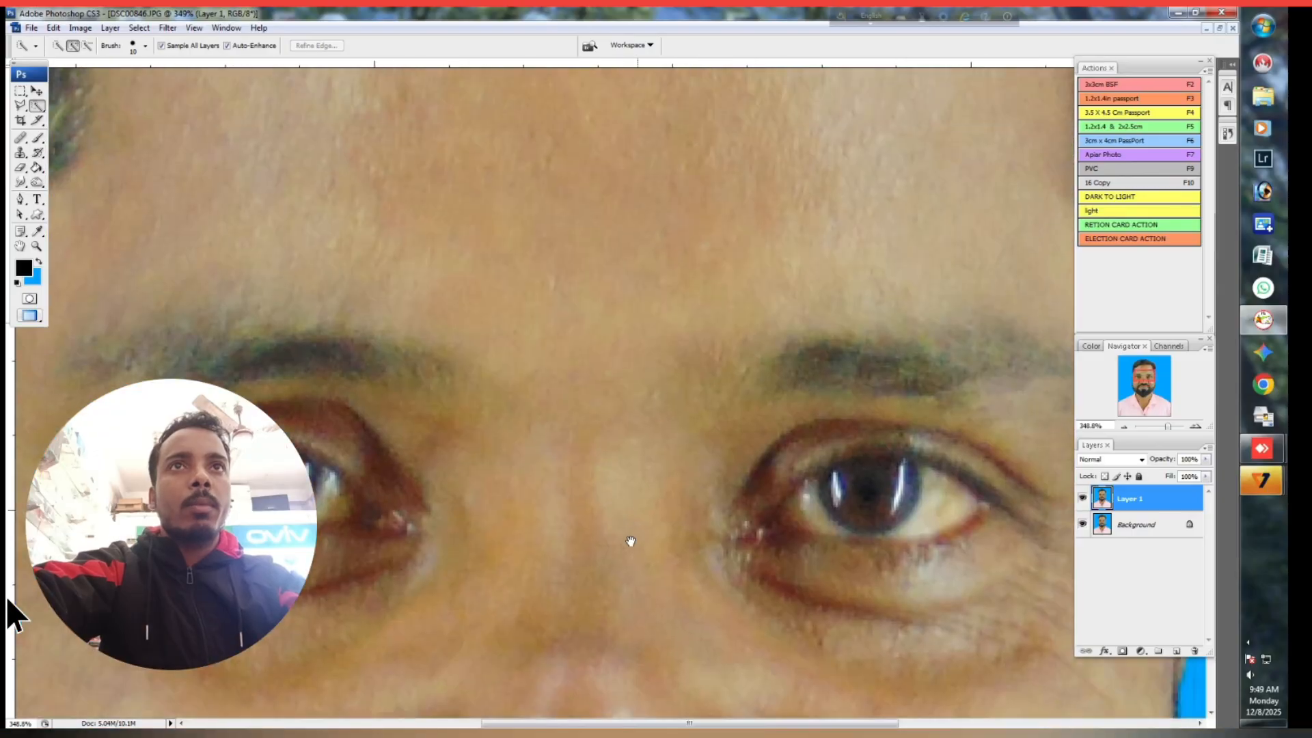
drag(698, 269, 700, 577)
scroll(694, 428, down, 3)
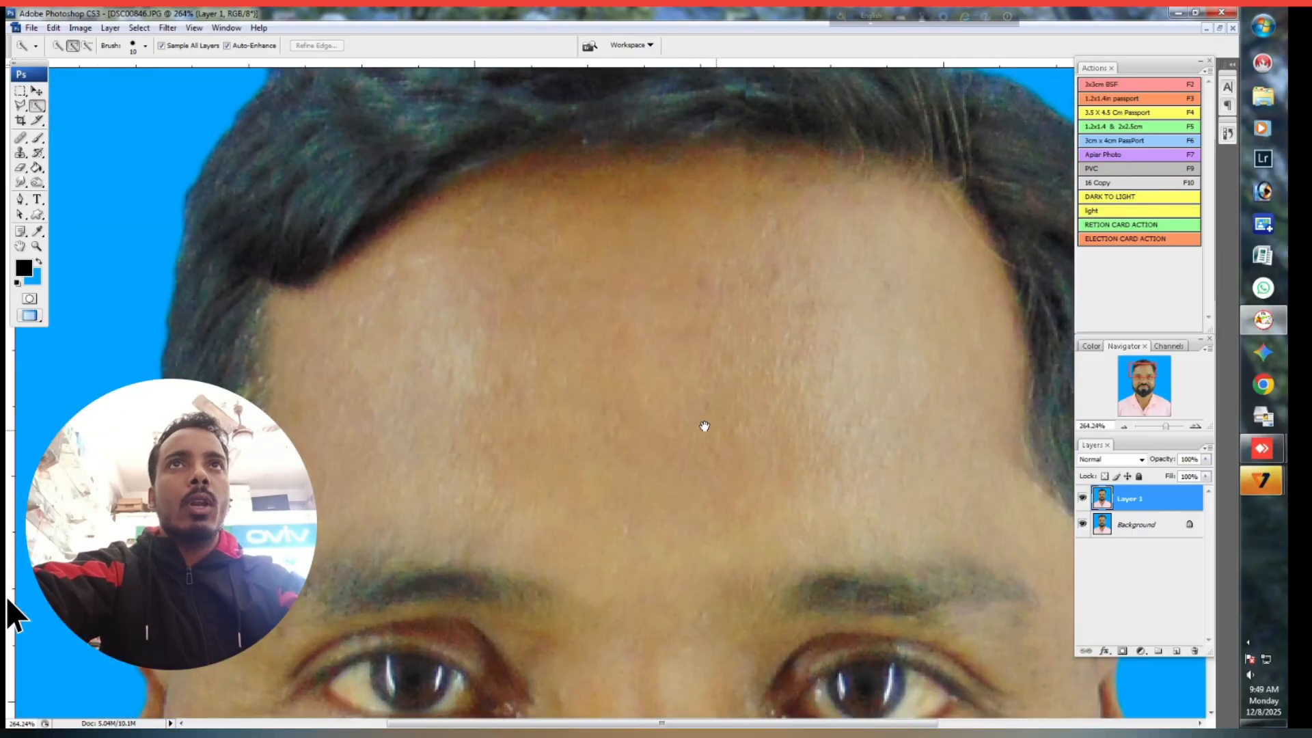
drag(705, 427, 660, 403)
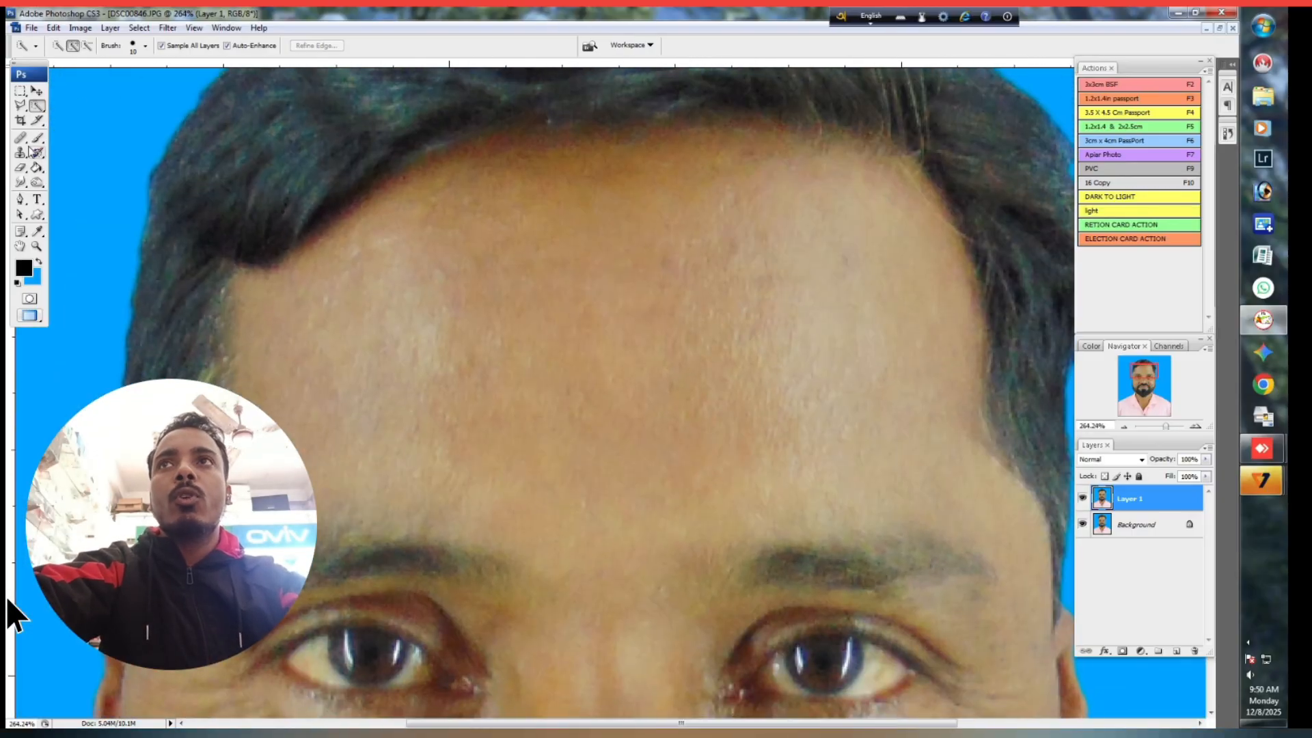
click(20, 154)
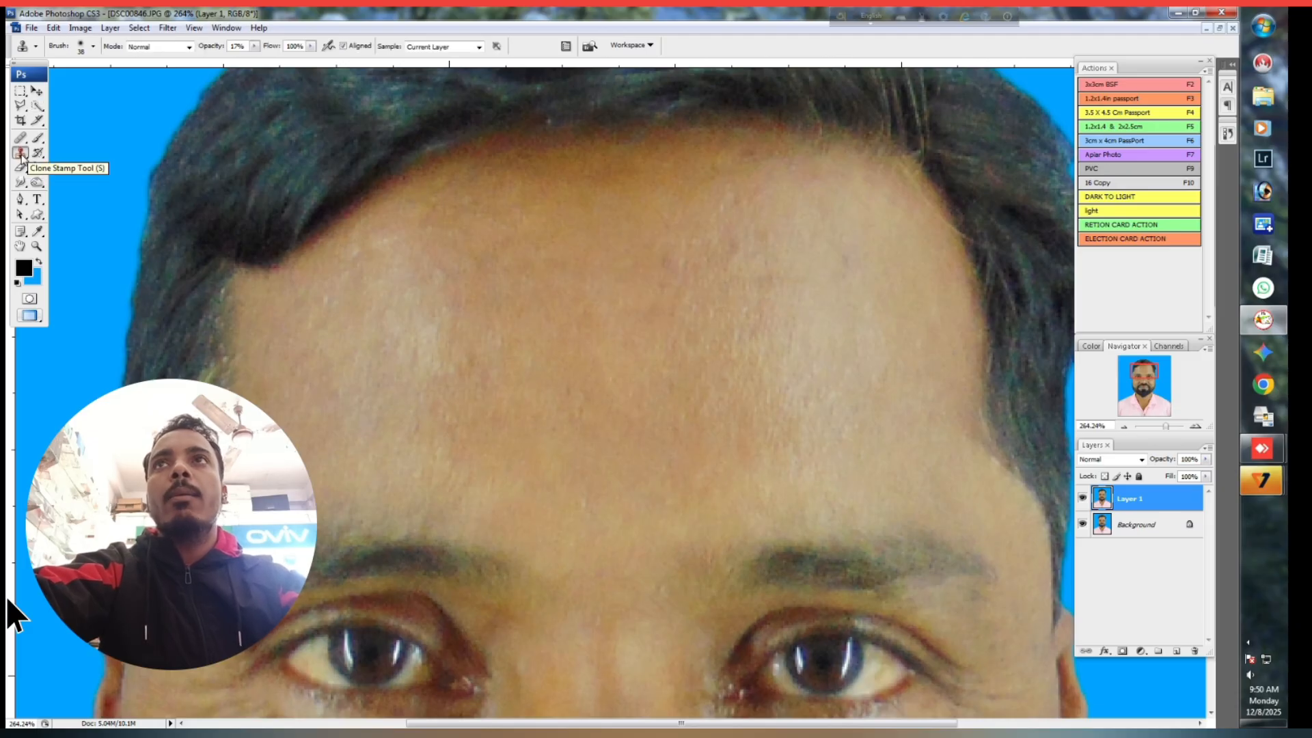
click(255, 46)
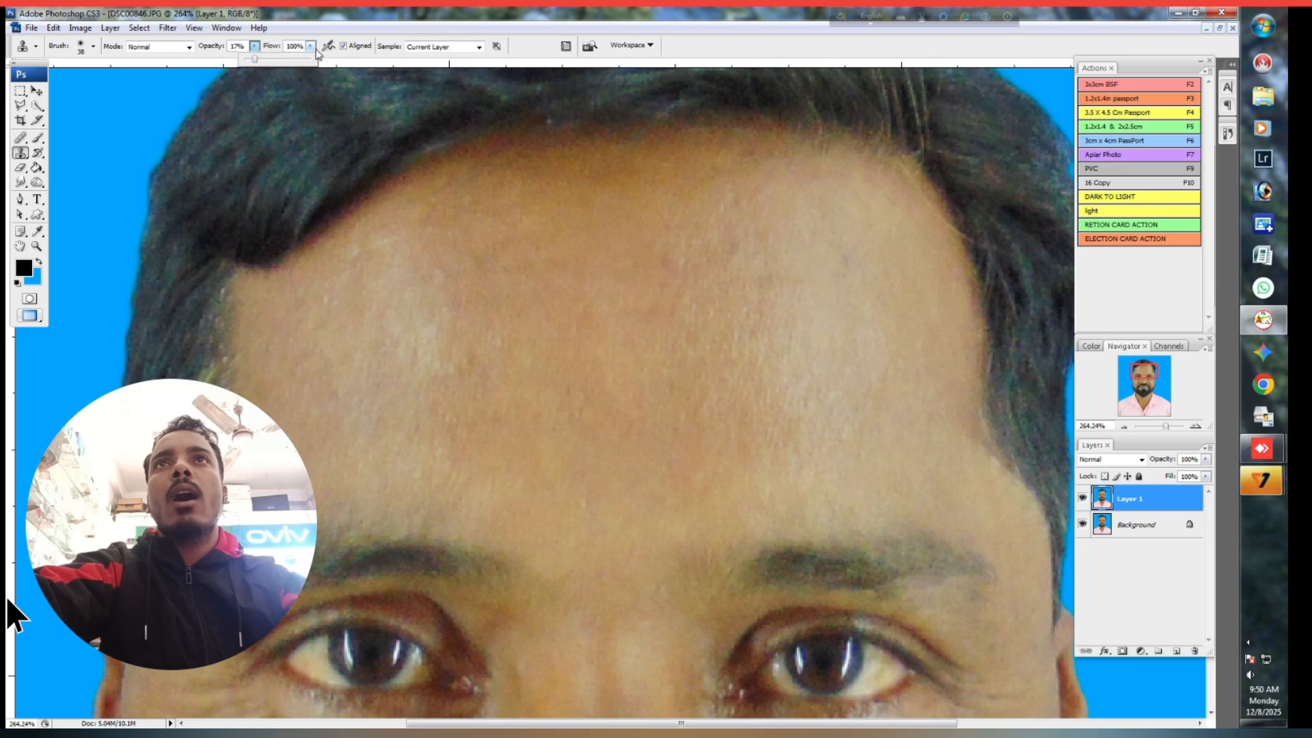
click(274, 51)
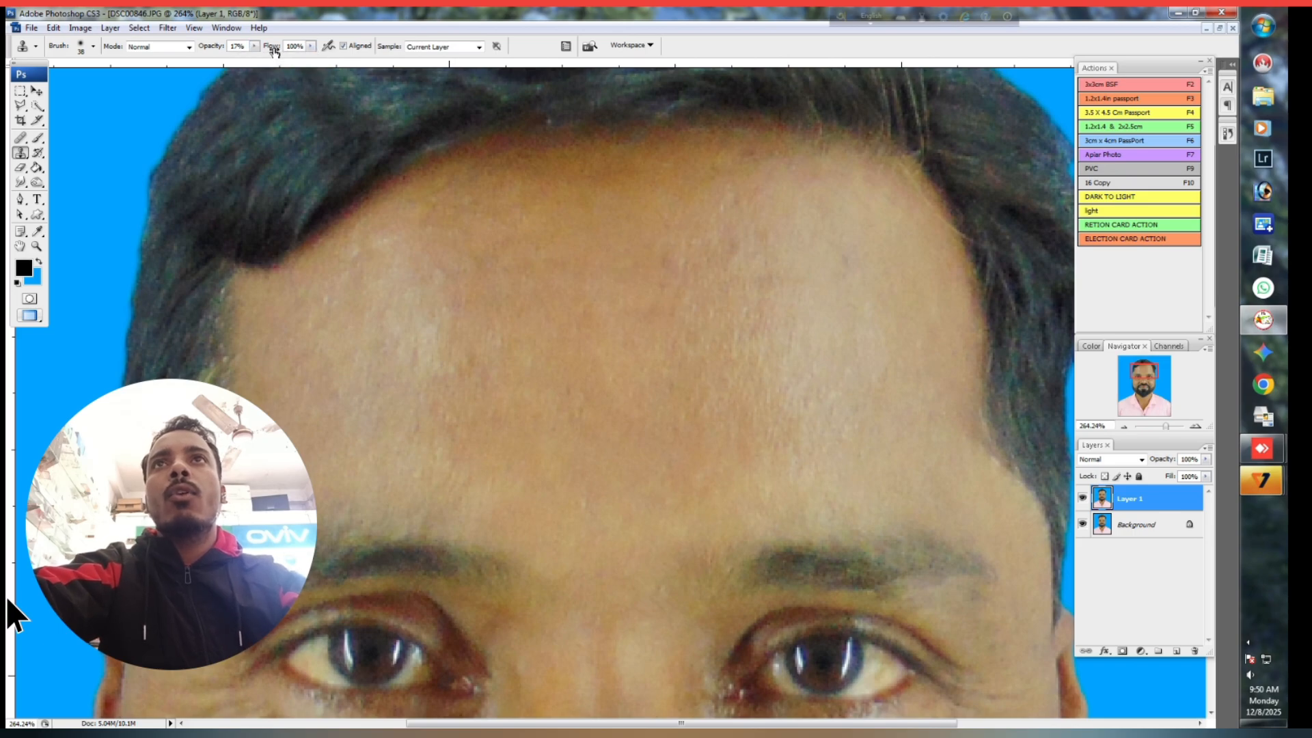
click(310, 48)
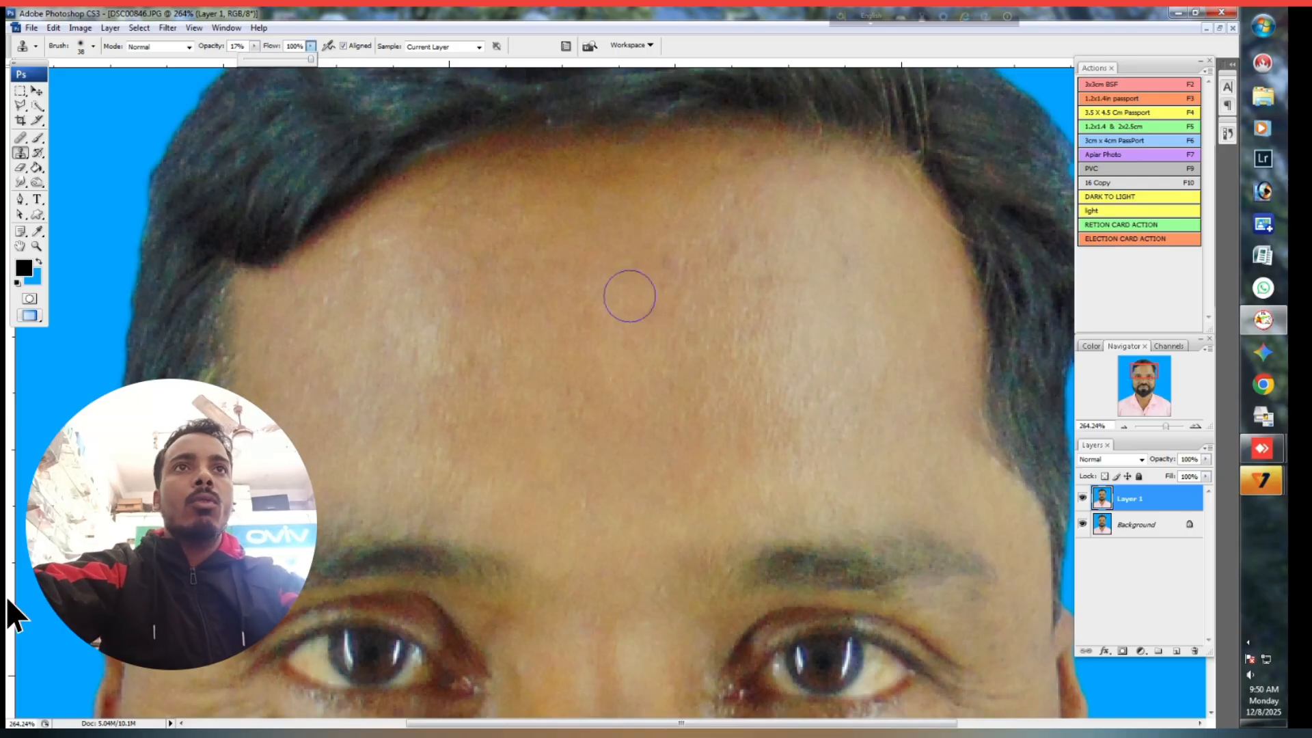
right_click(629, 296)
drag(669, 321, 782, 327)
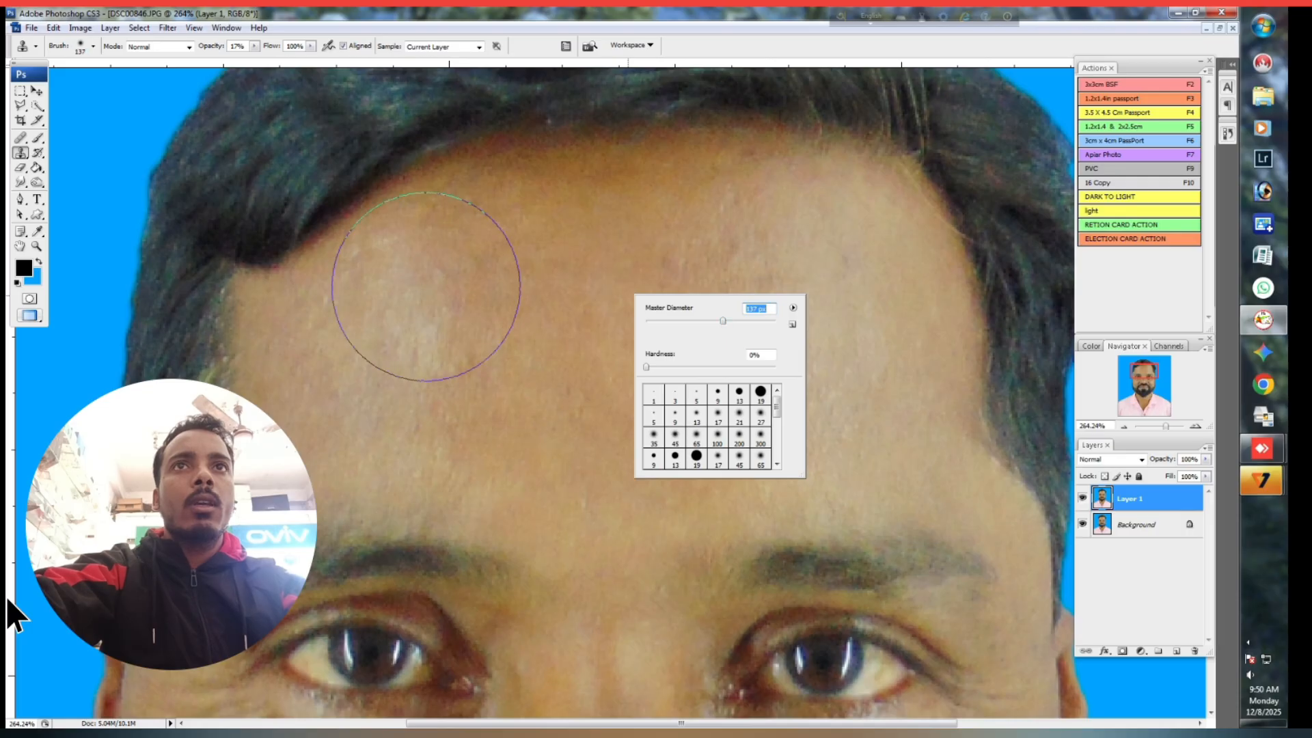
click(659, 321)
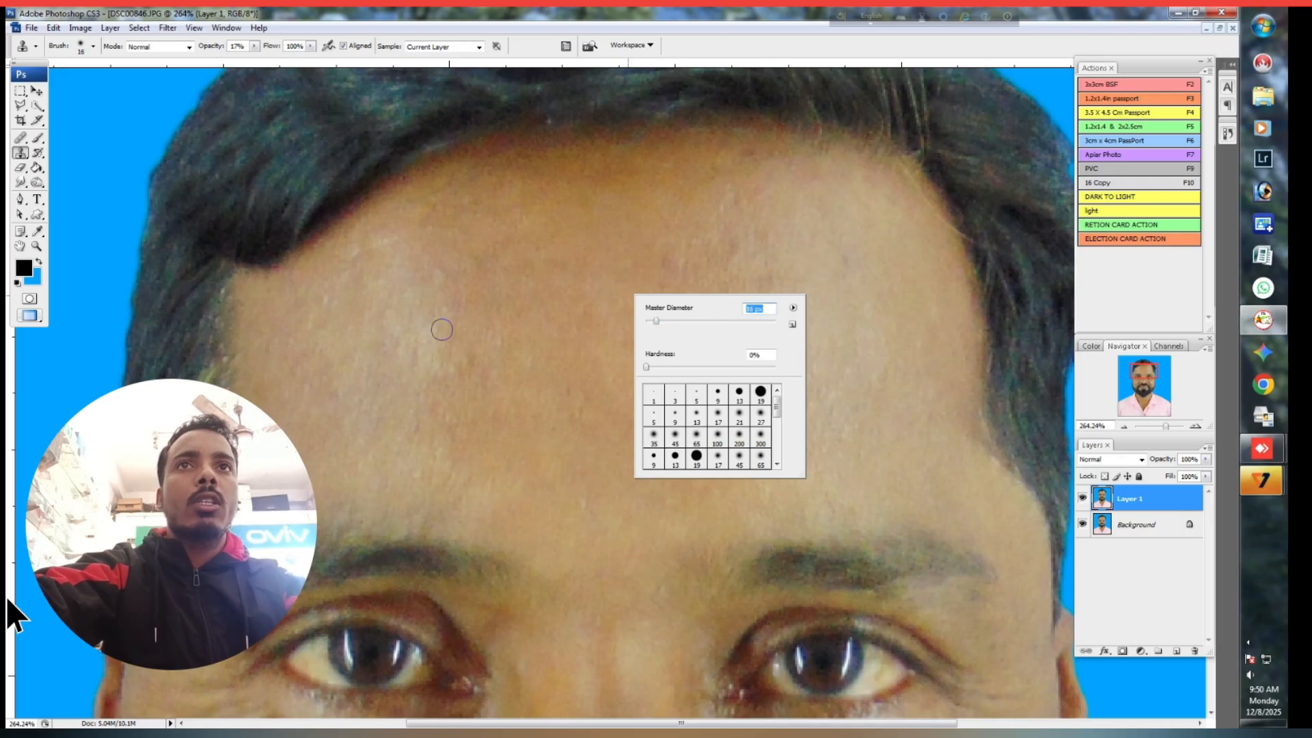
drag(679, 328, 702, 329)
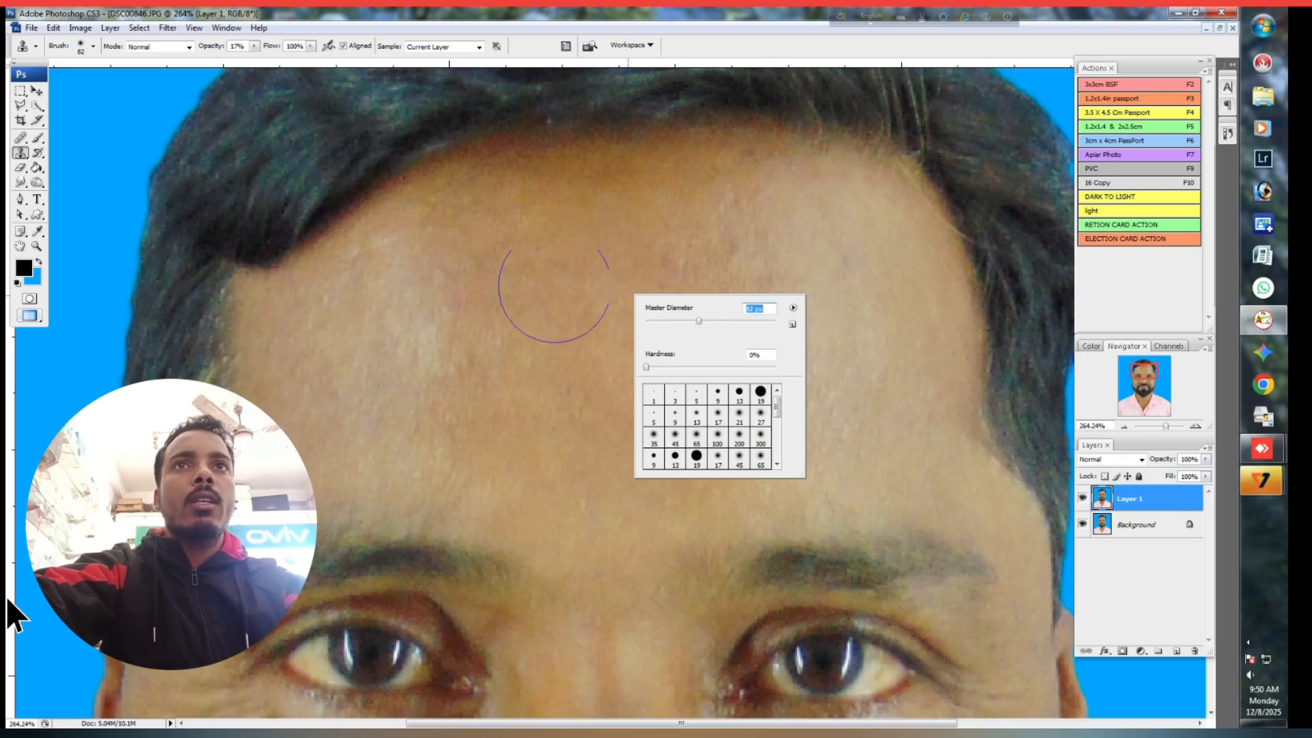
key(Return)
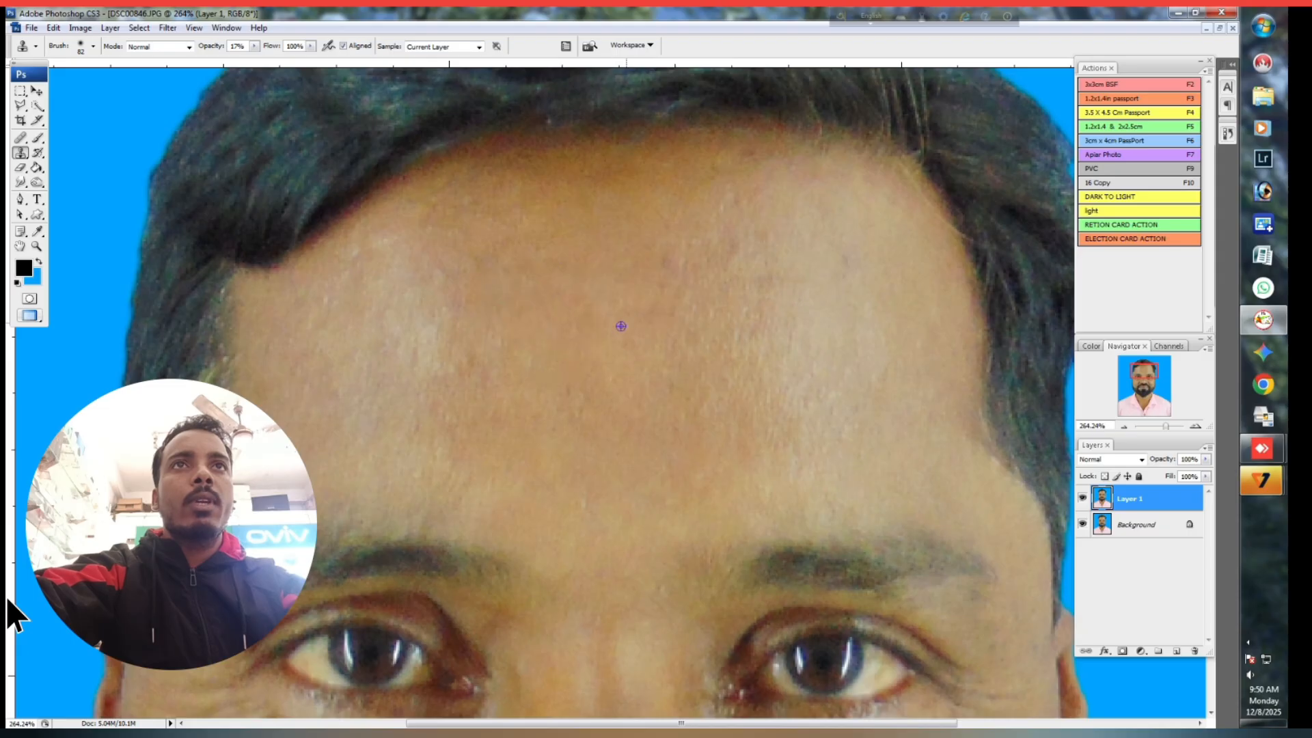
Clone nearby skin over the shiny, rough patches on the middle and left-hand side of the forehead
alt+click(731, 318)
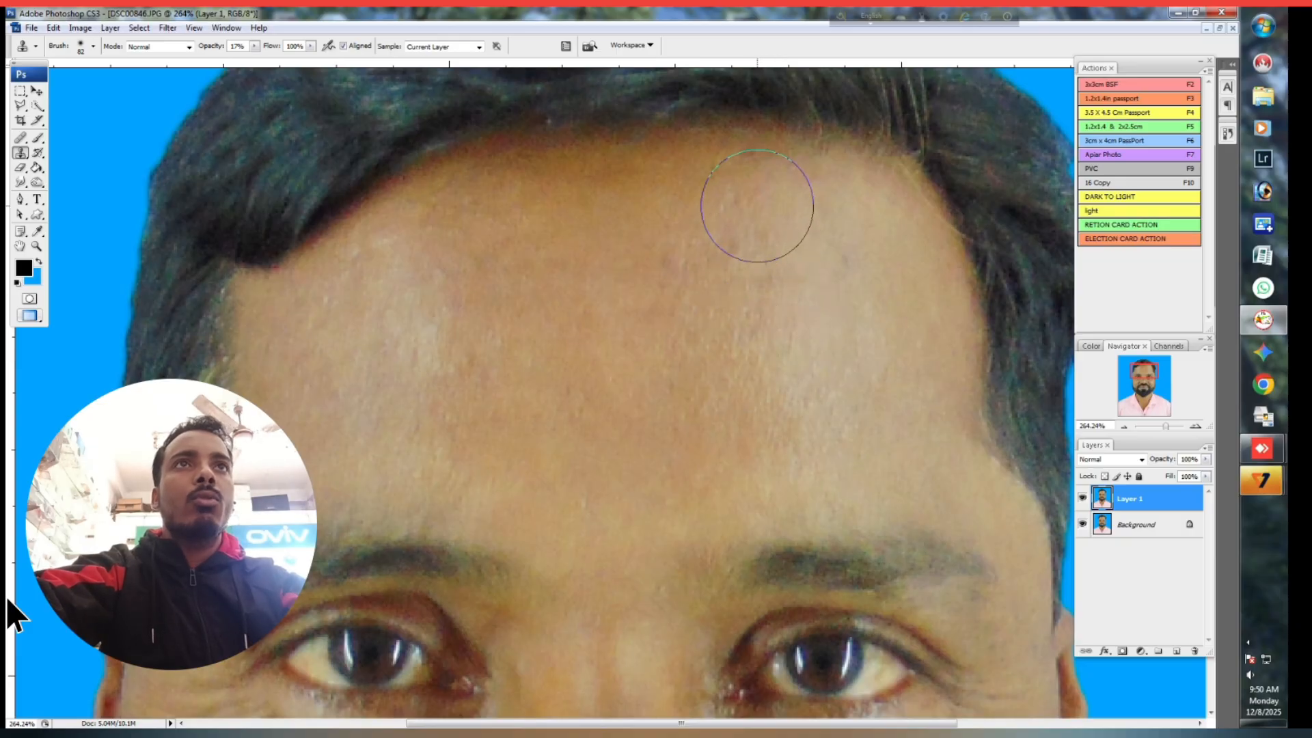
mouse_move(729, 196)
mouse_down()
mouse_move(630, 188)
mouse_move(654, 197)
mouse_move(545, 194)
mouse_move(659, 191)
mouse_move(478, 205)
mouse_up()
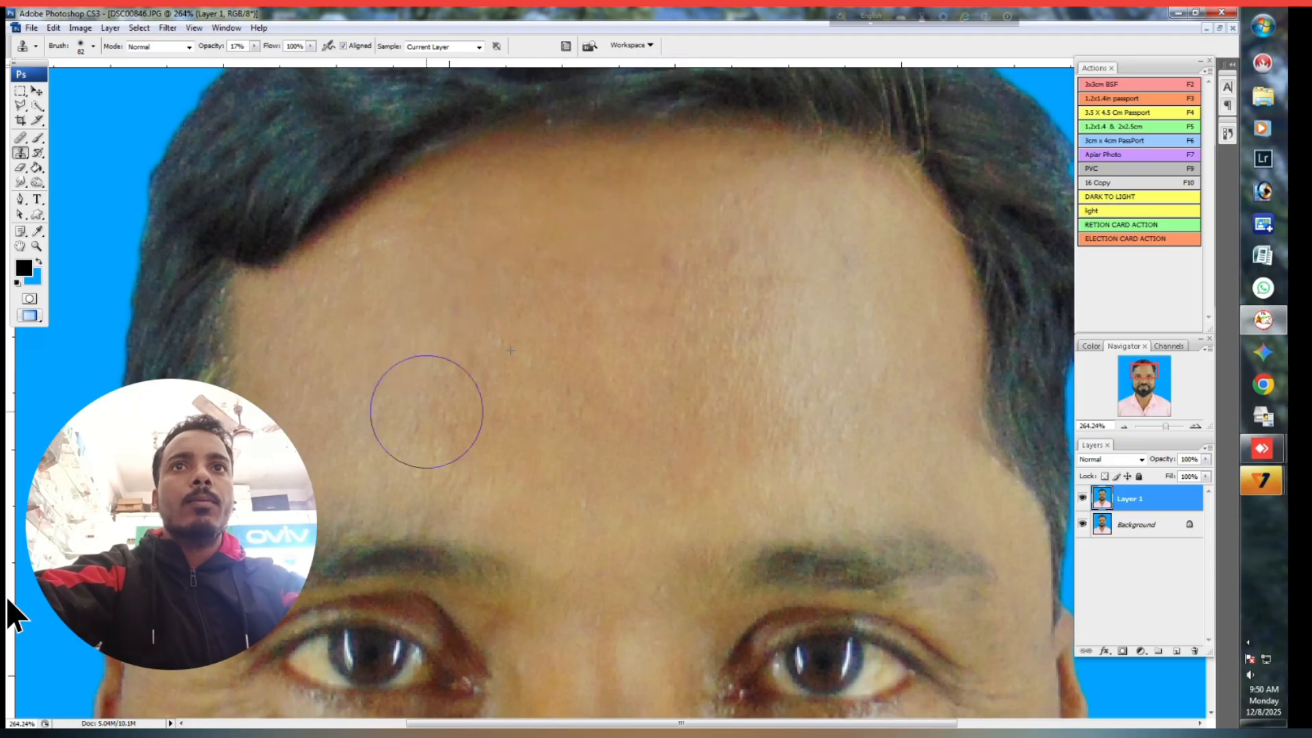
alt+click(427, 355)
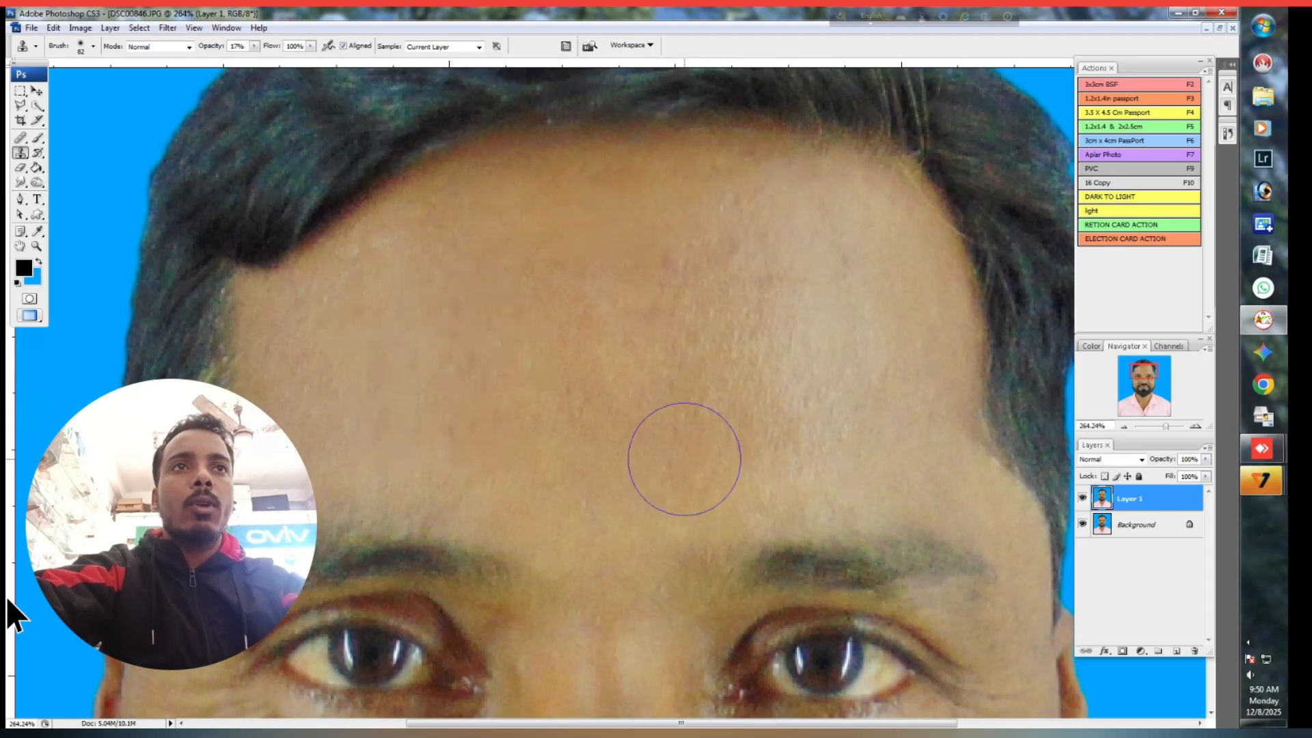
alt+click(678, 447)
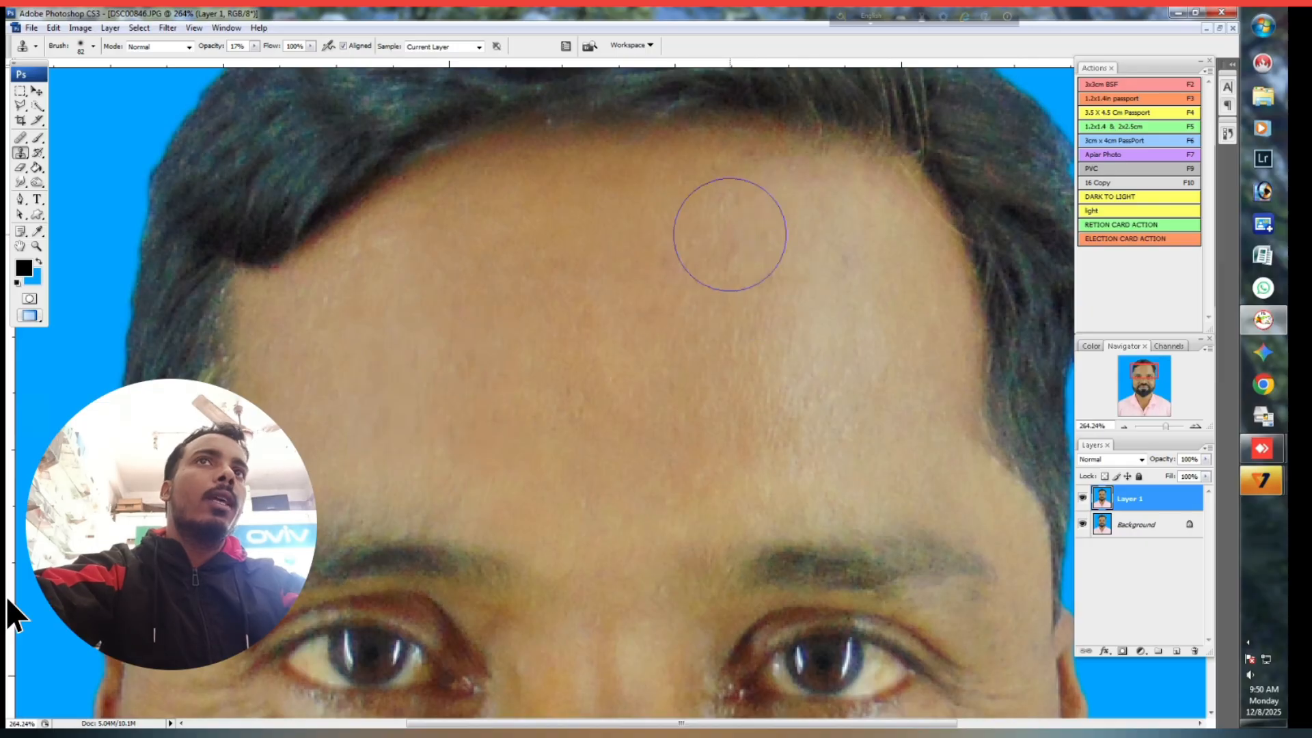
mouse_move(454, 243)
mouse_down()
mouse_move(322, 355)
mouse_move(316, 403)
mouse_up()
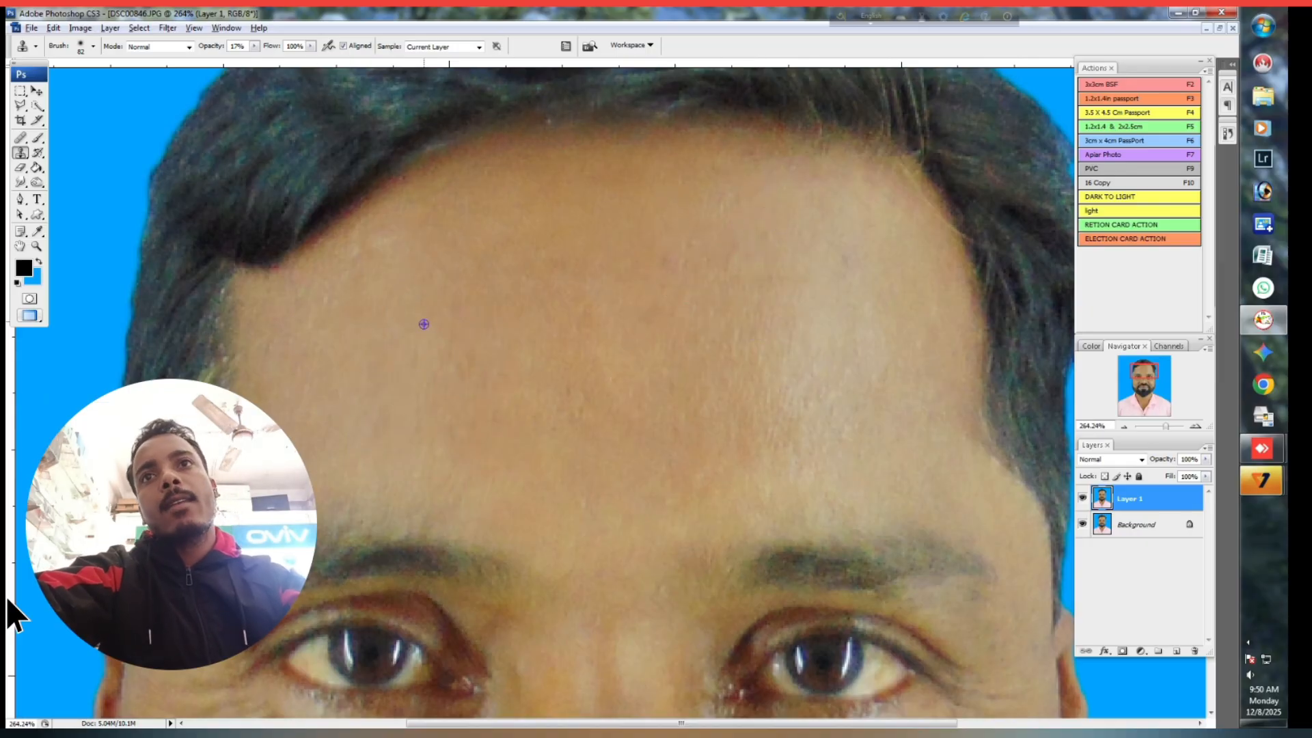
Clone sampled forehead skin over the bright highlight on the right-hand side of the forehead
alt+click(668, 369)
alt+click(894, 380)
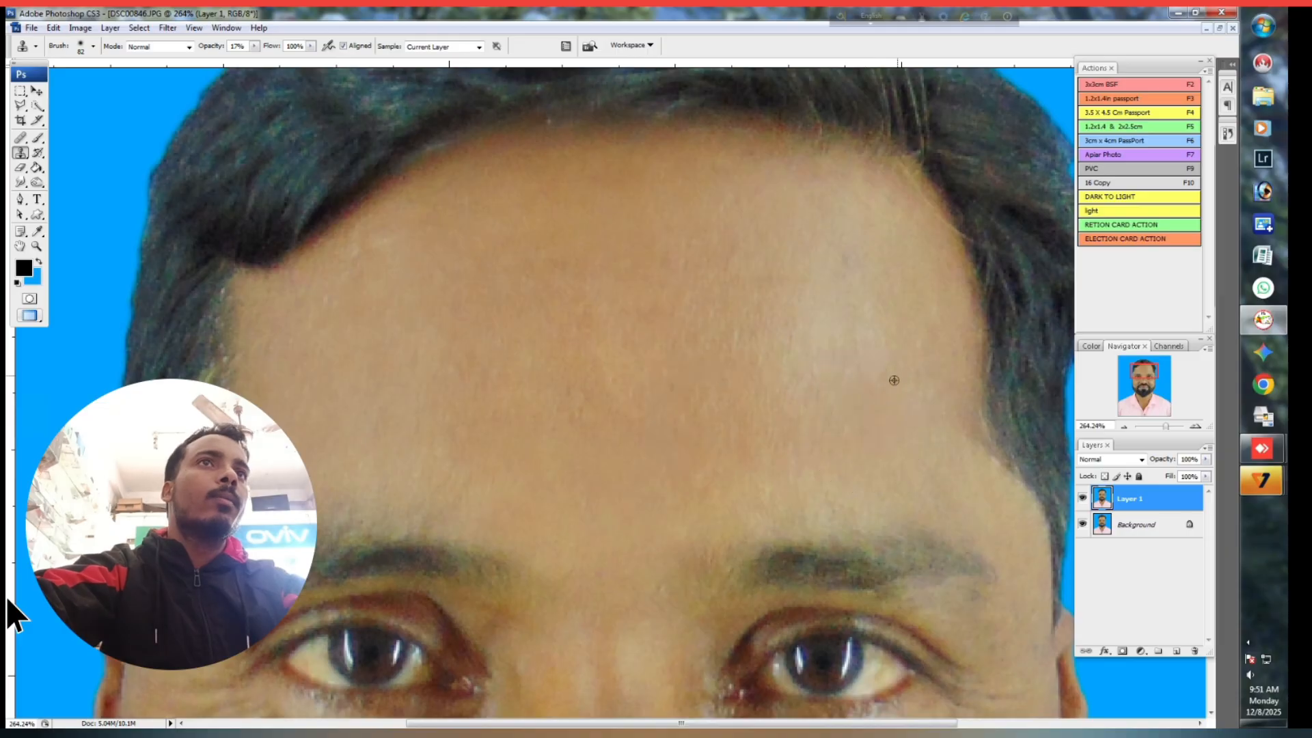
alt+click(721, 290)
mouse_move(820, 315)
mouse_down()
mouse_move(885, 365)
mouse_move(834, 328)
mouse_up()
alt+click(855, 356)
drag(945, 427, 856, 390)
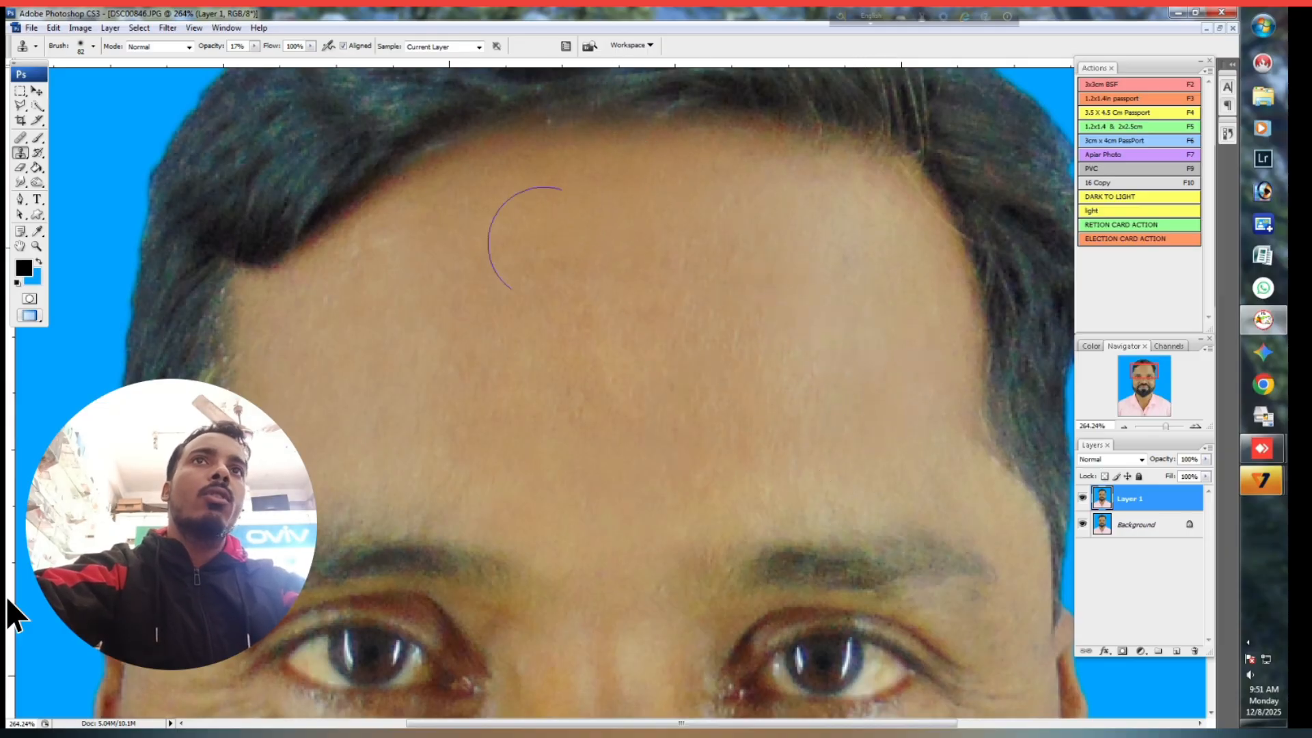
Even out the remaining blotches on the lower forehead above both eyebrows with cloned skin
alt+click(583, 349)
mouse_move(702, 364)
mouse_down()
mouse_move(803, 437)
mouse_move(818, 471)
mouse_up()
alt+click(769, 343)
alt+click(640, 340)
drag(468, 451, 336, 477)
Set the brush diameter to 50 px and clone skin over the shiny highlights on the nose tip and bridge
drag(640, 337, 643, 269)
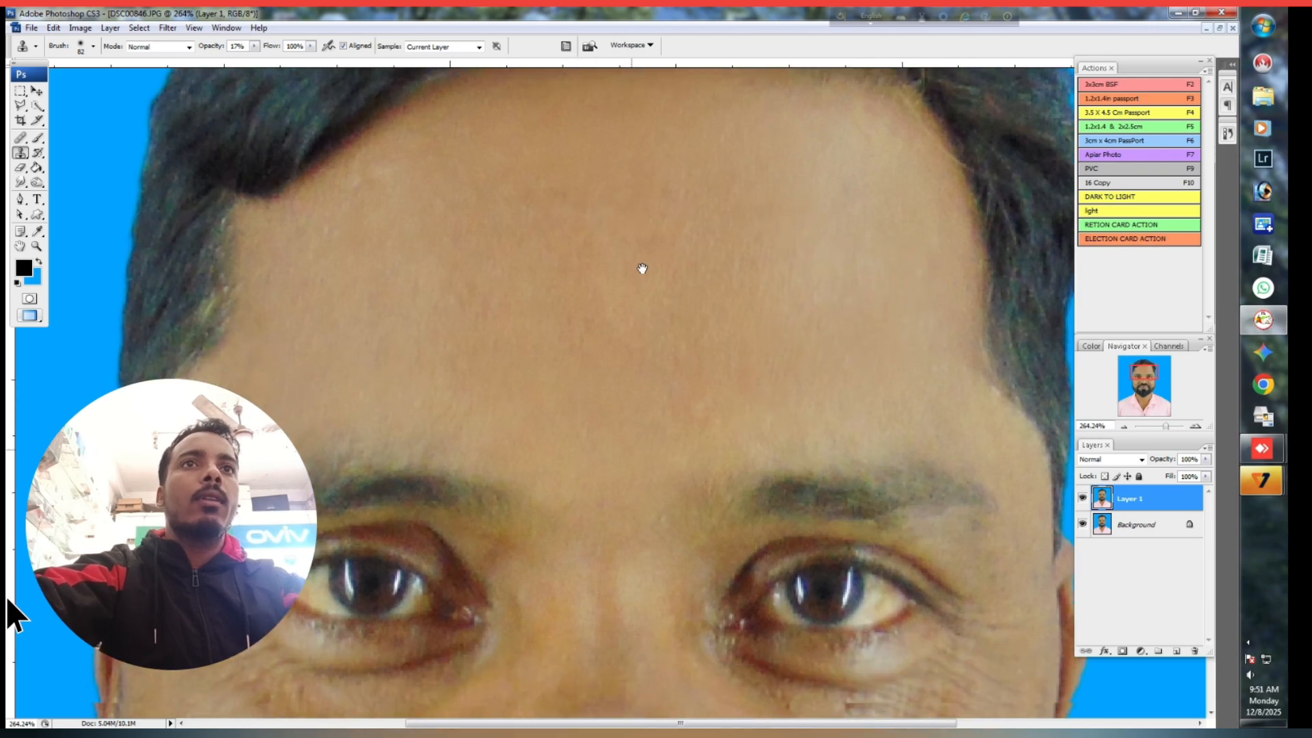
drag(702, 378, 715, 161)
right_click(648, 272)
drag(706, 303, 695, 302)
alt+click(617, 197)
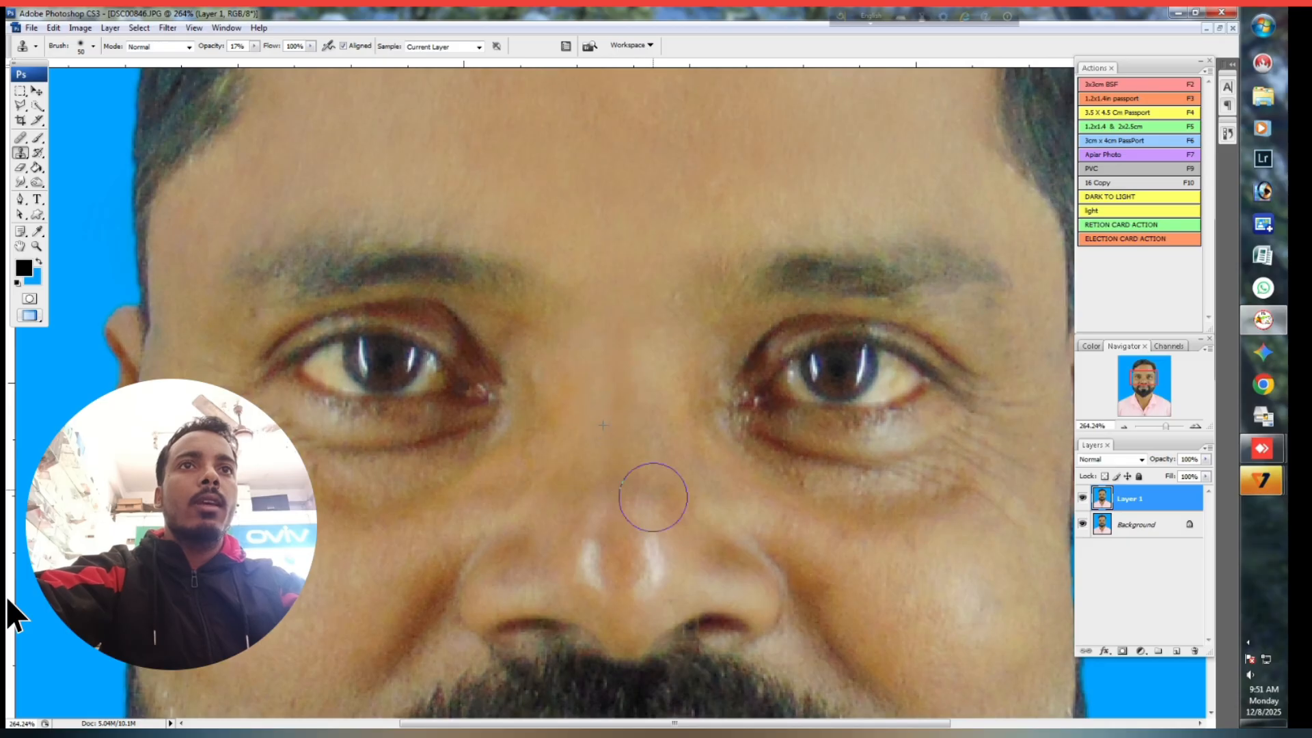
click(616, 564)
drag(578, 580, 591, 574)
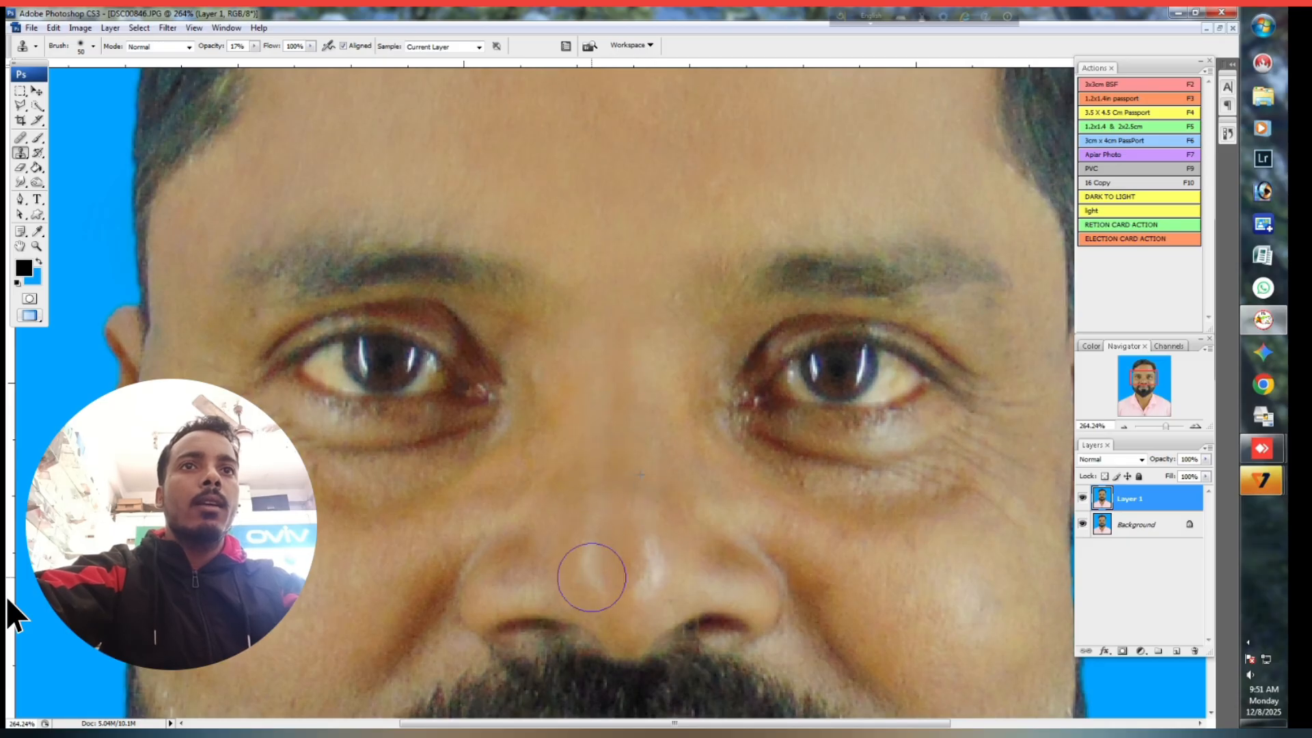
click(641, 565)
click(639, 590)
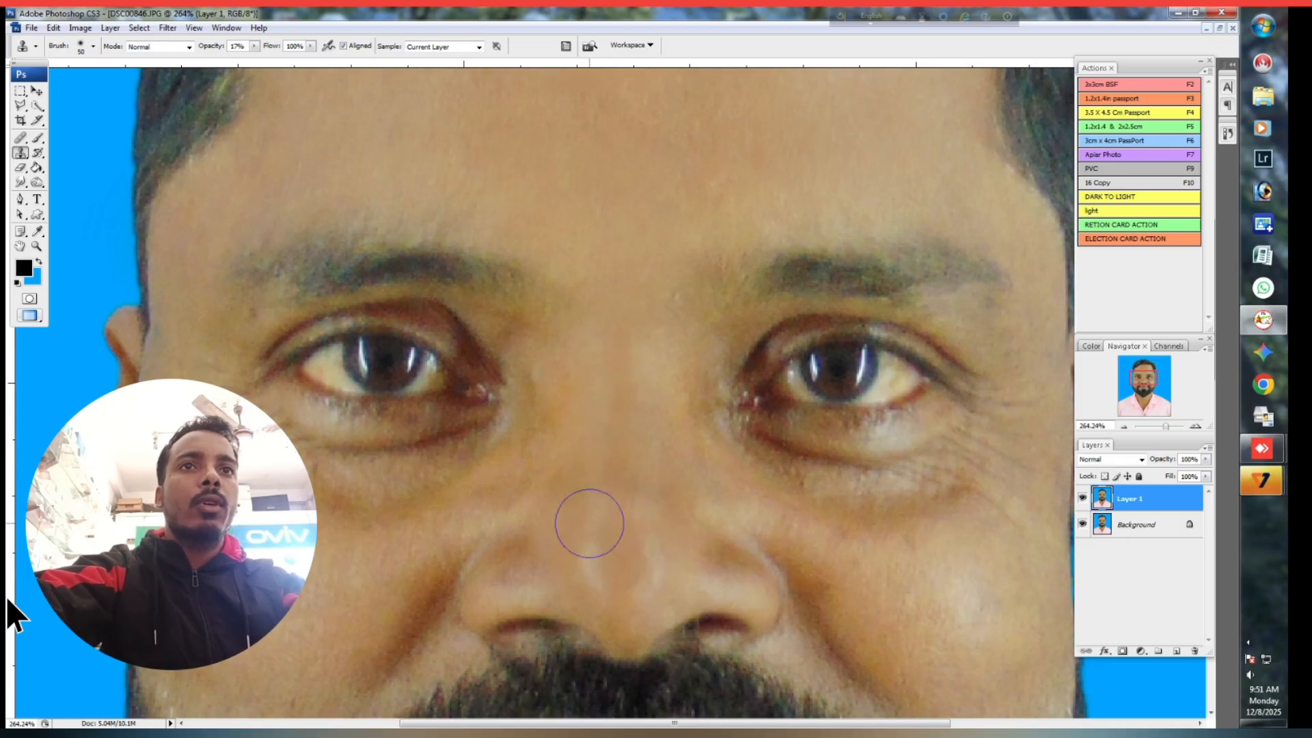
click(649, 565)
click(605, 438)
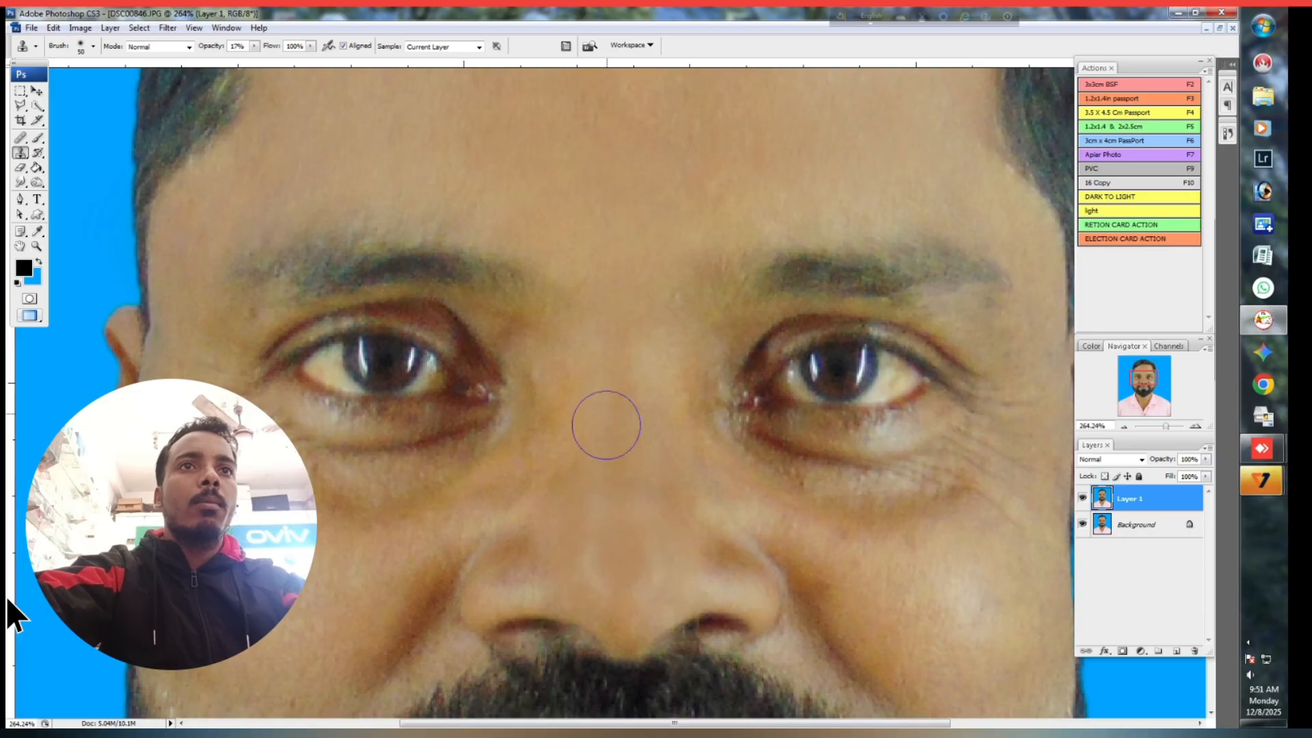
click(612, 516)
alt+click(634, 436)
Clone nearby skin over the uneven texture on the outer part of the left-hand cheek
mouse_move(586, 483)
mouse_down()
mouse_move(621, 463)
mouse_move(701, 358)
mouse_up()
click(395, 461)
alt+click(349, 490)
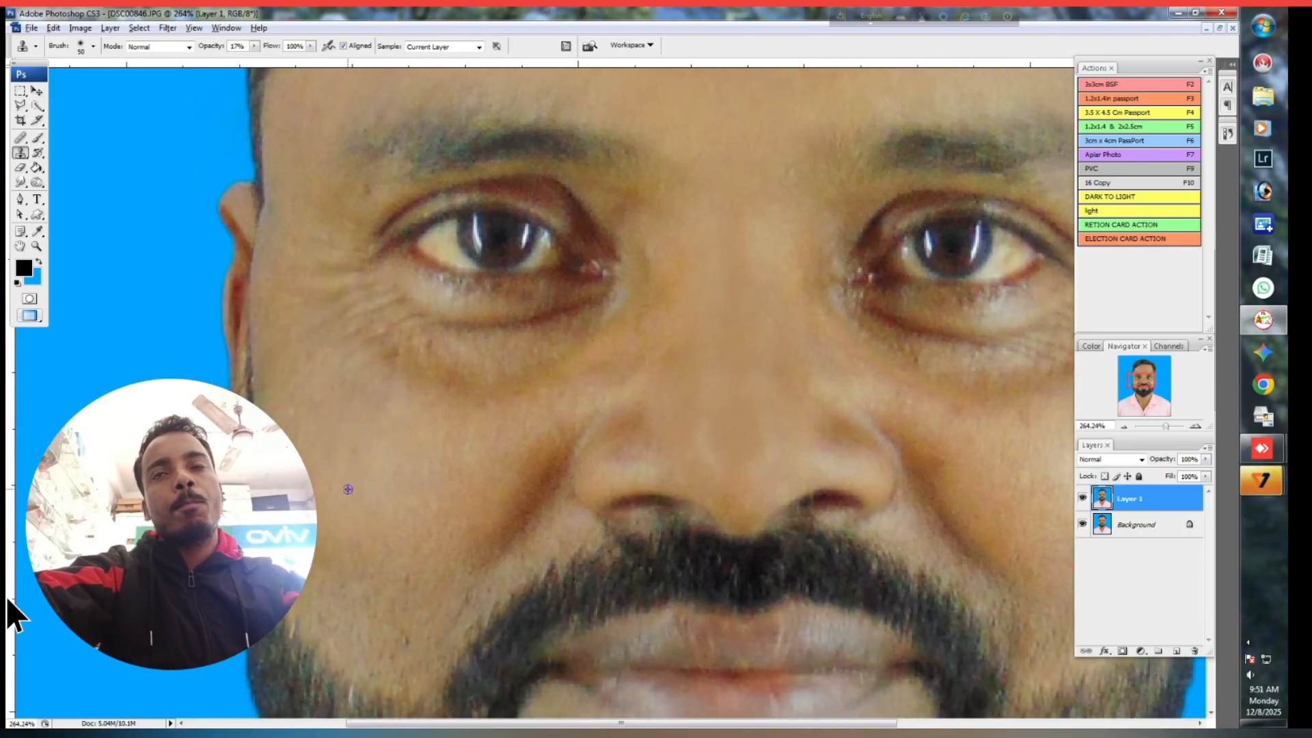
mouse_move(318, 420)
mouse_down()
mouse_move(296, 423)
mouse_move(288, 368)
mouse_move(293, 418)
mouse_up()
alt+click(306, 367)
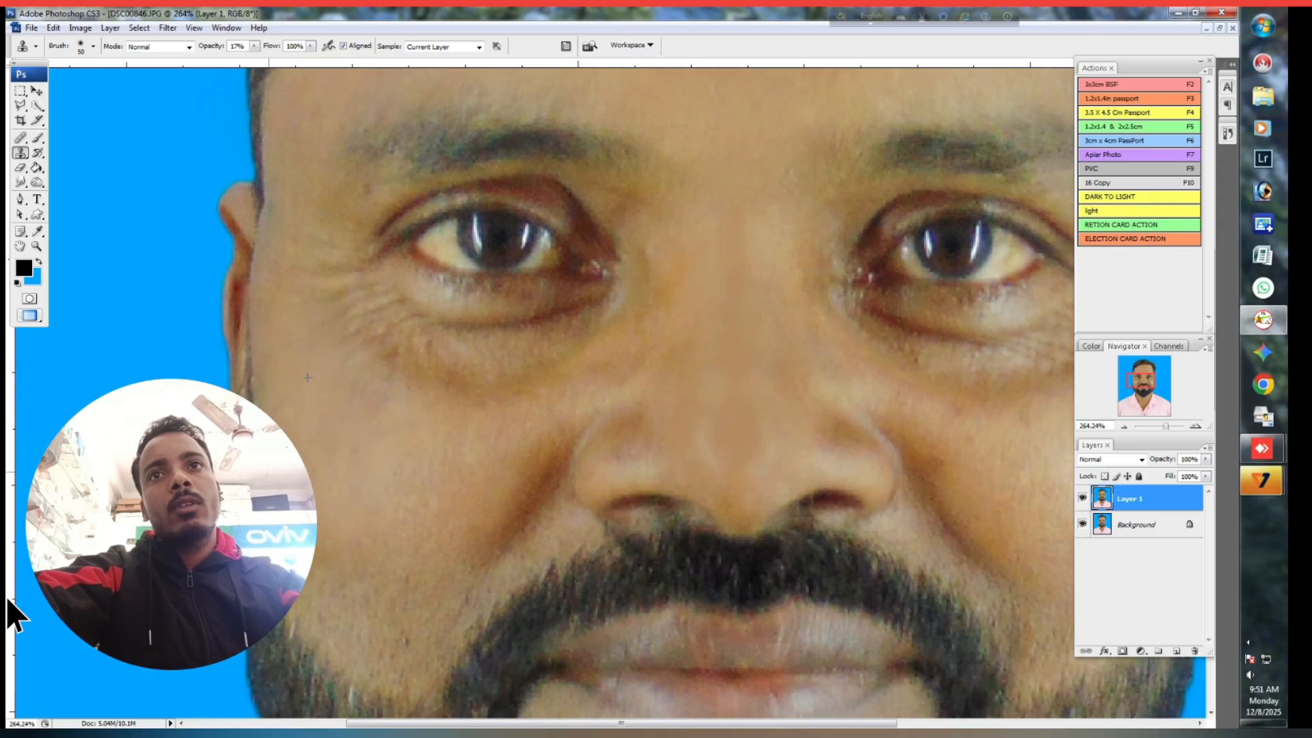
click(295, 517)
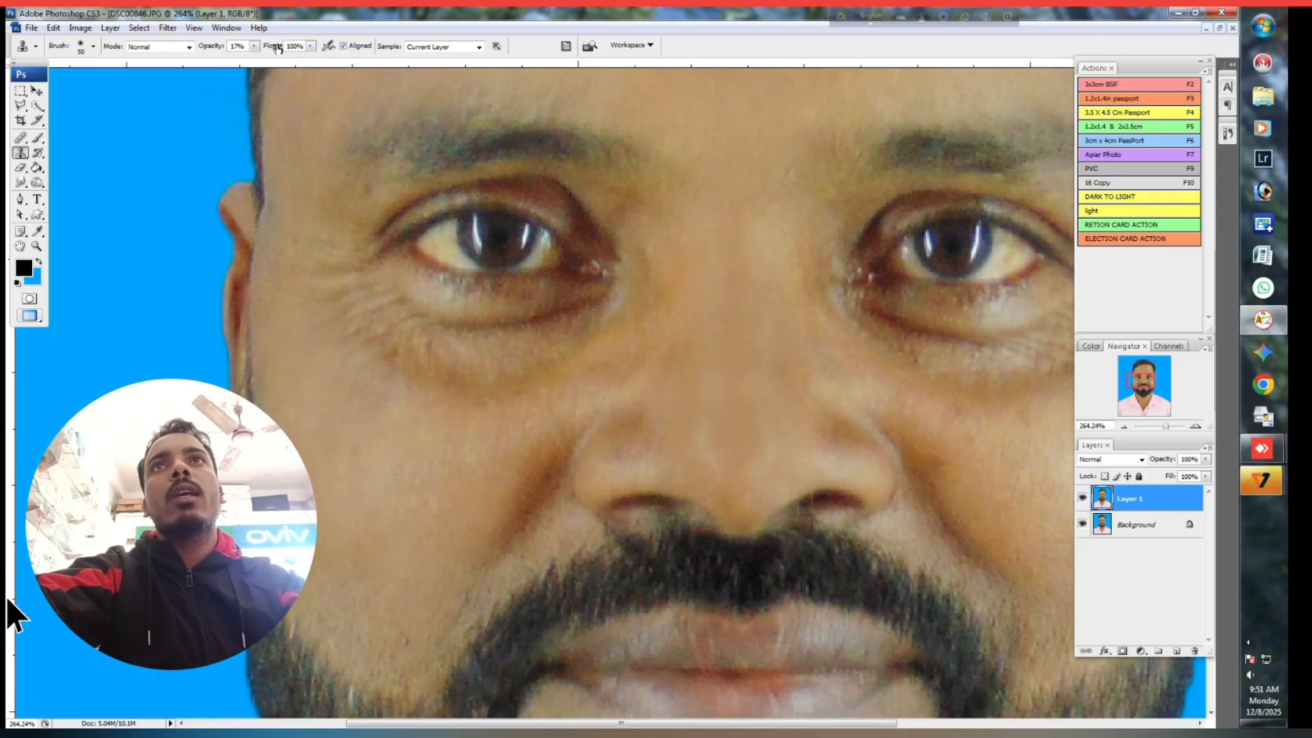
Set the Clone Stamp opacity to 20% and soften the wrinkles and dark skin under the left-hand eye
click(255, 46)
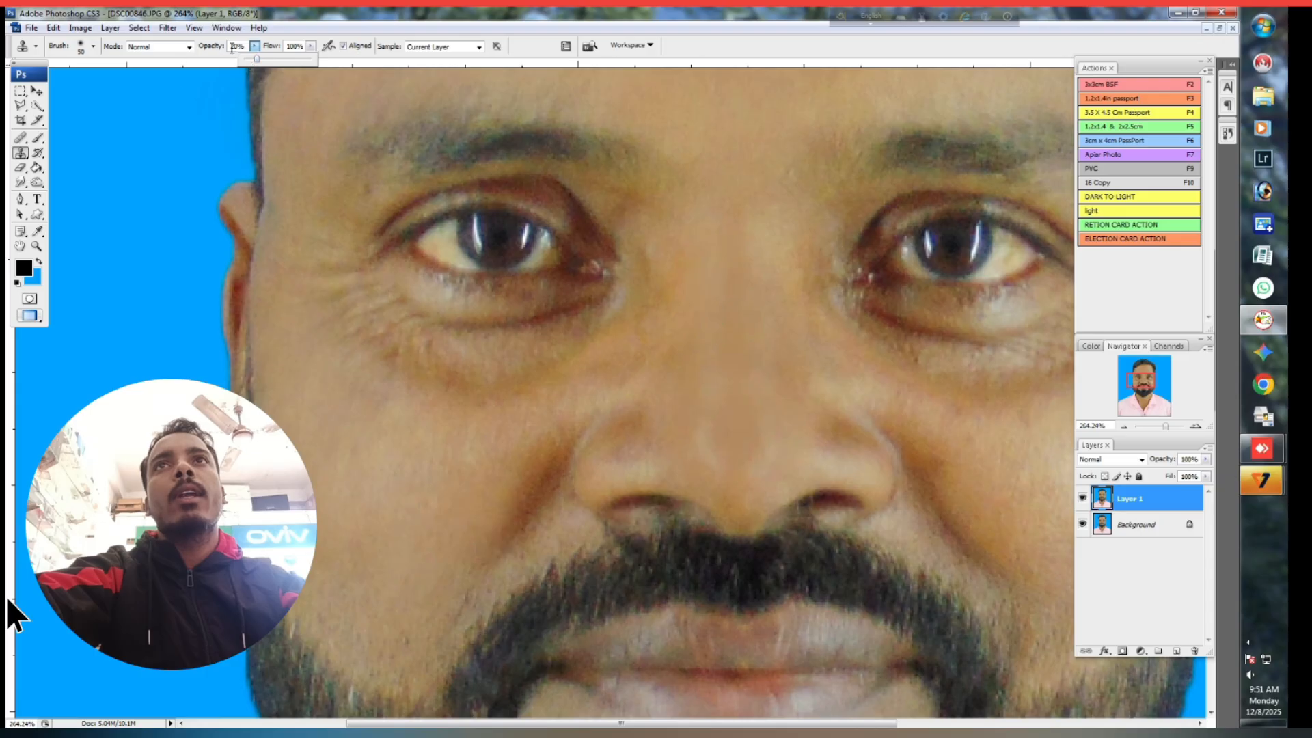
click(359, 397)
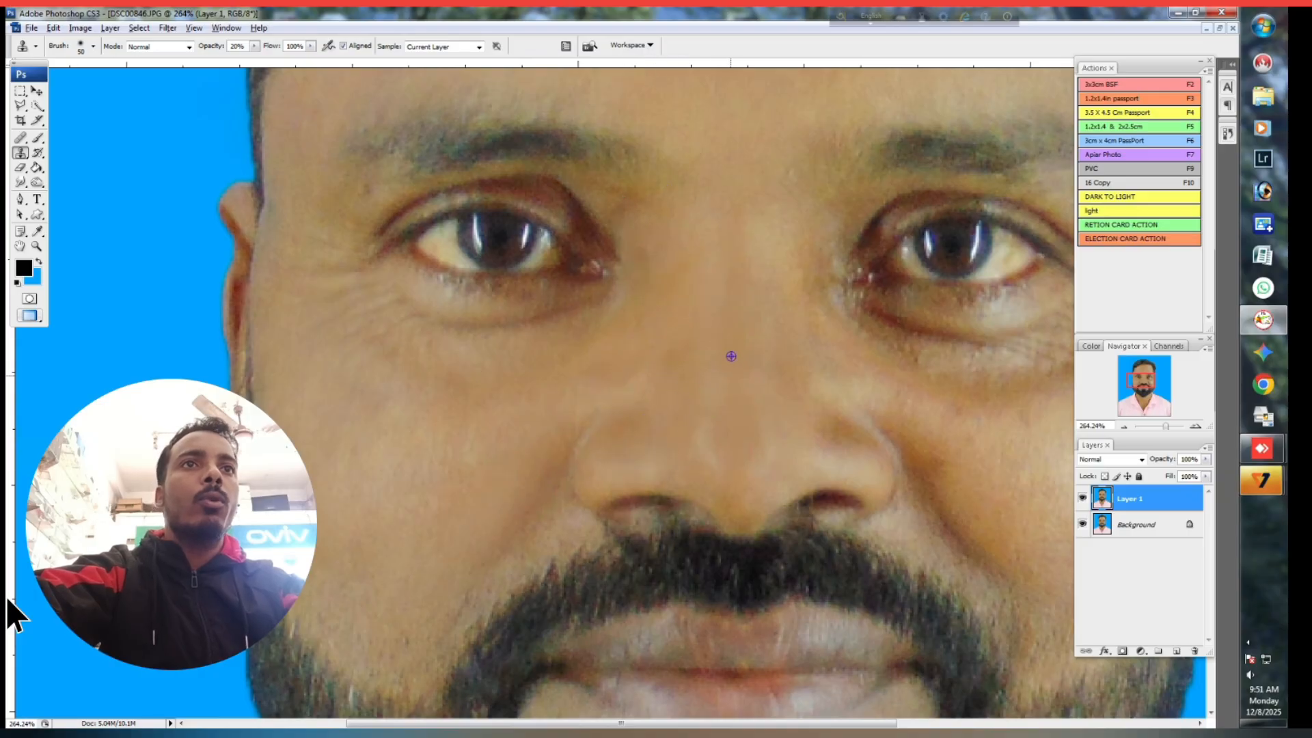
Soften the remaining shine on the nose tip and around the nostrils with cloned skin
drag(780, 465, 862, 454)
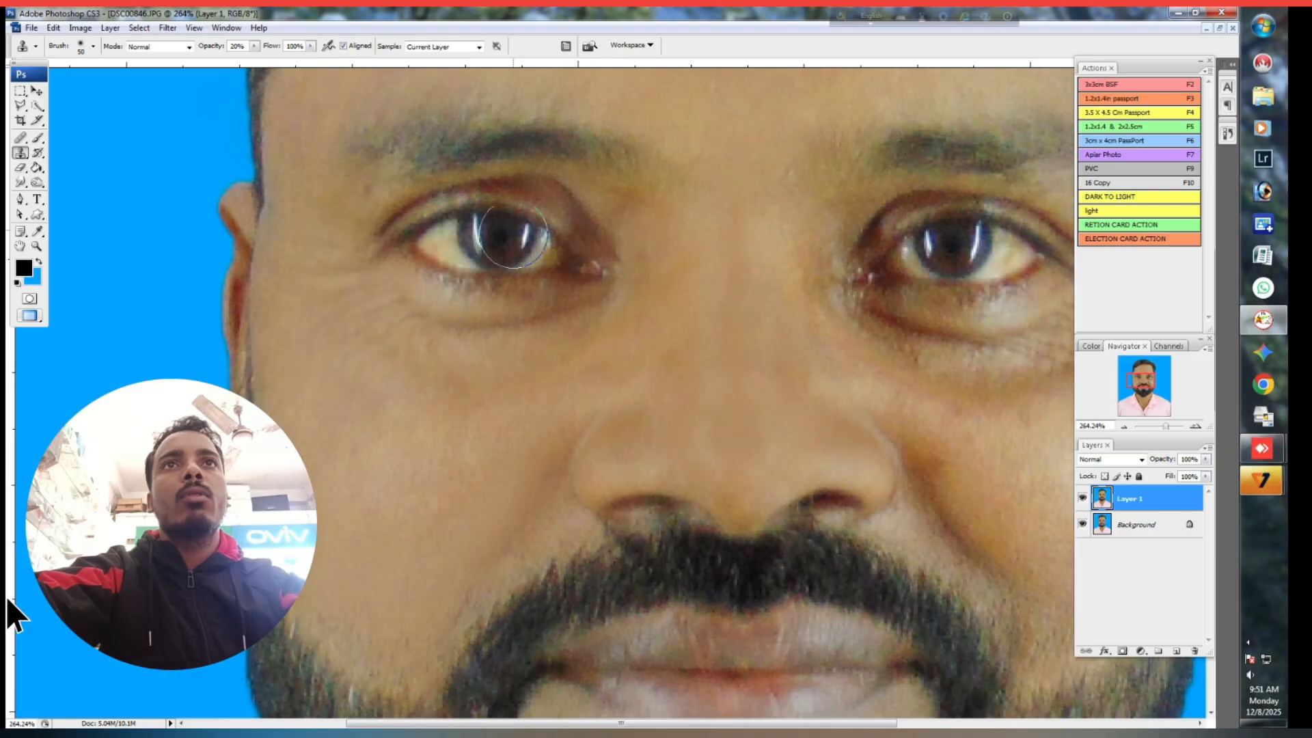
drag(728, 427, 645, 415)
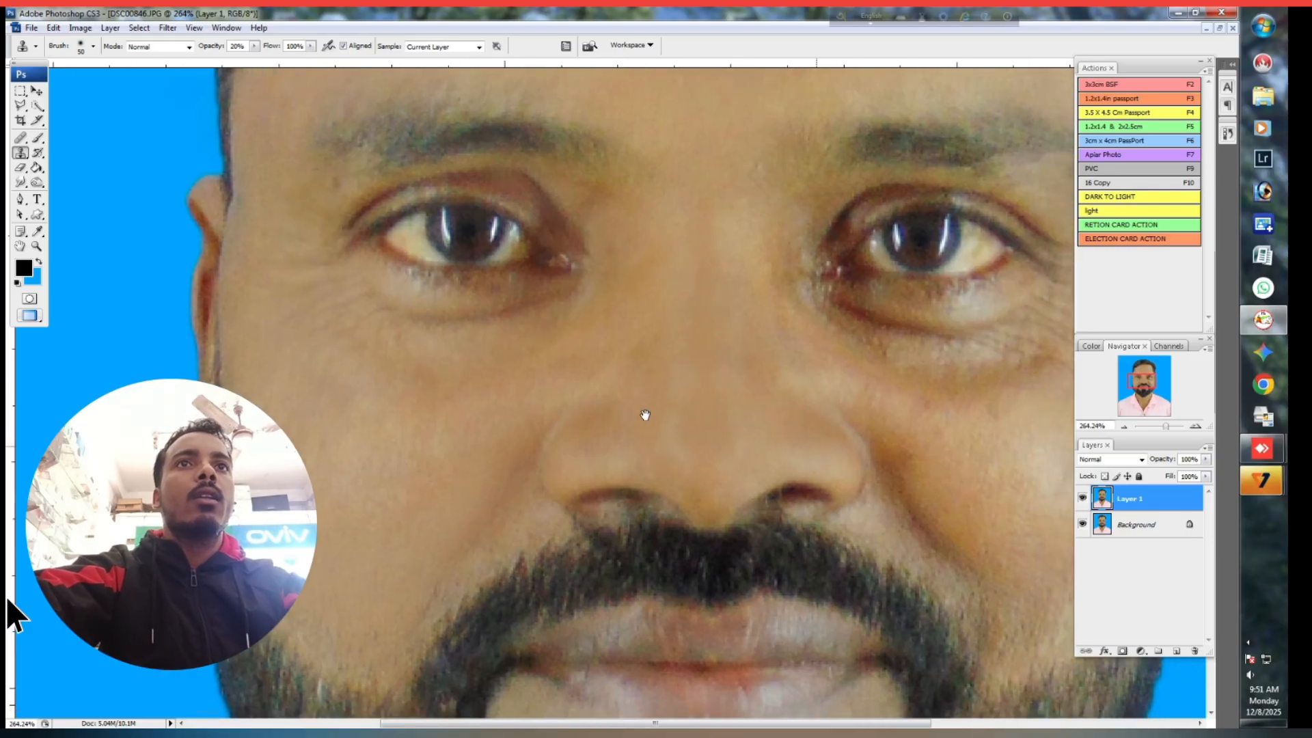
drag(817, 446, 730, 419)
Clone smooth cheek skin over the wrinkles and dark patches under and beside the right-hand eye
drag(935, 419, 624, 351)
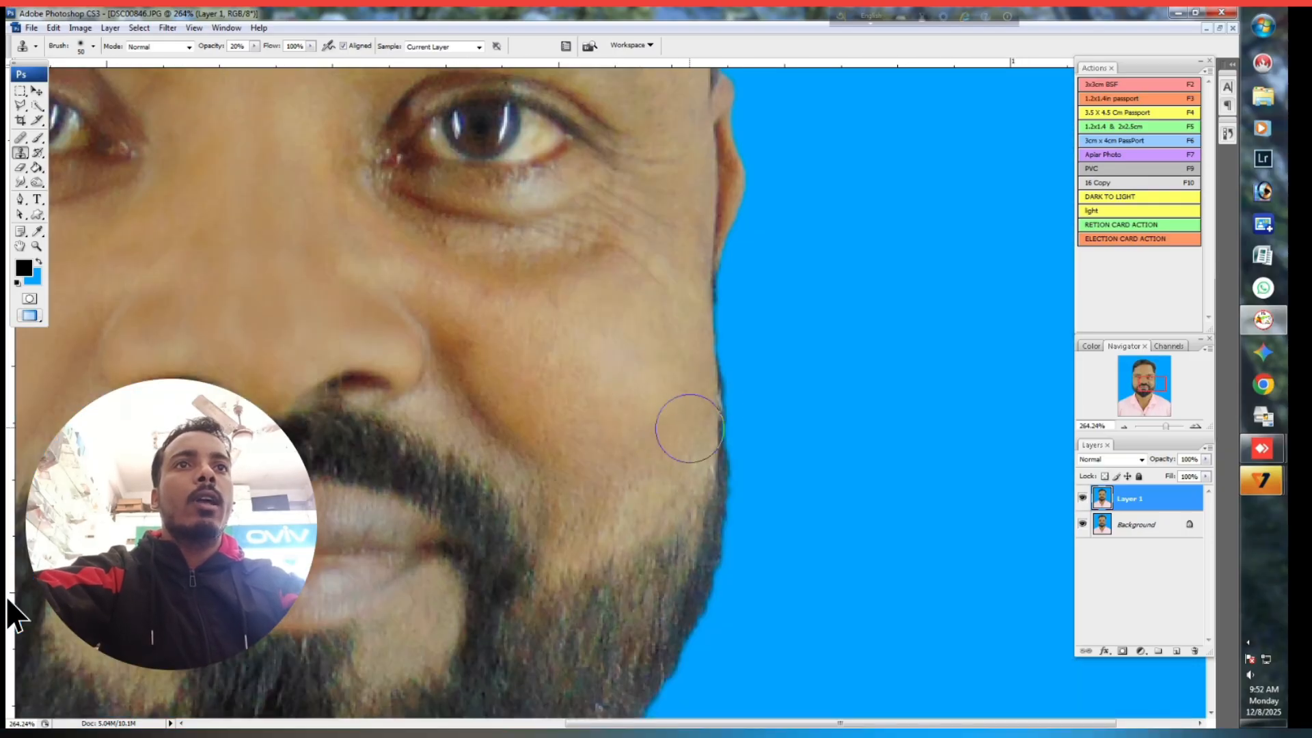
alt+click(646, 453)
mouse_move(577, 447)
mouse_down()
mouse_move(498, 425)
mouse_move(458, 341)
mouse_move(576, 454)
mouse_move(478, 371)
mouse_move(450, 310)
mouse_move(566, 367)
mouse_move(439, 274)
mouse_move(539, 358)
mouse_move(506, 287)
mouse_move(617, 260)
mouse_move(475, 250)
mouse_move(632, 213)
mouse_move(586, 225)
mouse_move(573, 301)
mouse_move(553, 233)
mouse_move(398, 181)
mouse_move(408, 203)
mouse_move(538, 241)
mouse_move(354, 168)
mouse_move(473, 245)
mouse_move(625, 194)
mouse_move(656, 202)
mouse_move(671, 152)
mouse_up()
alt+click(573, 301)
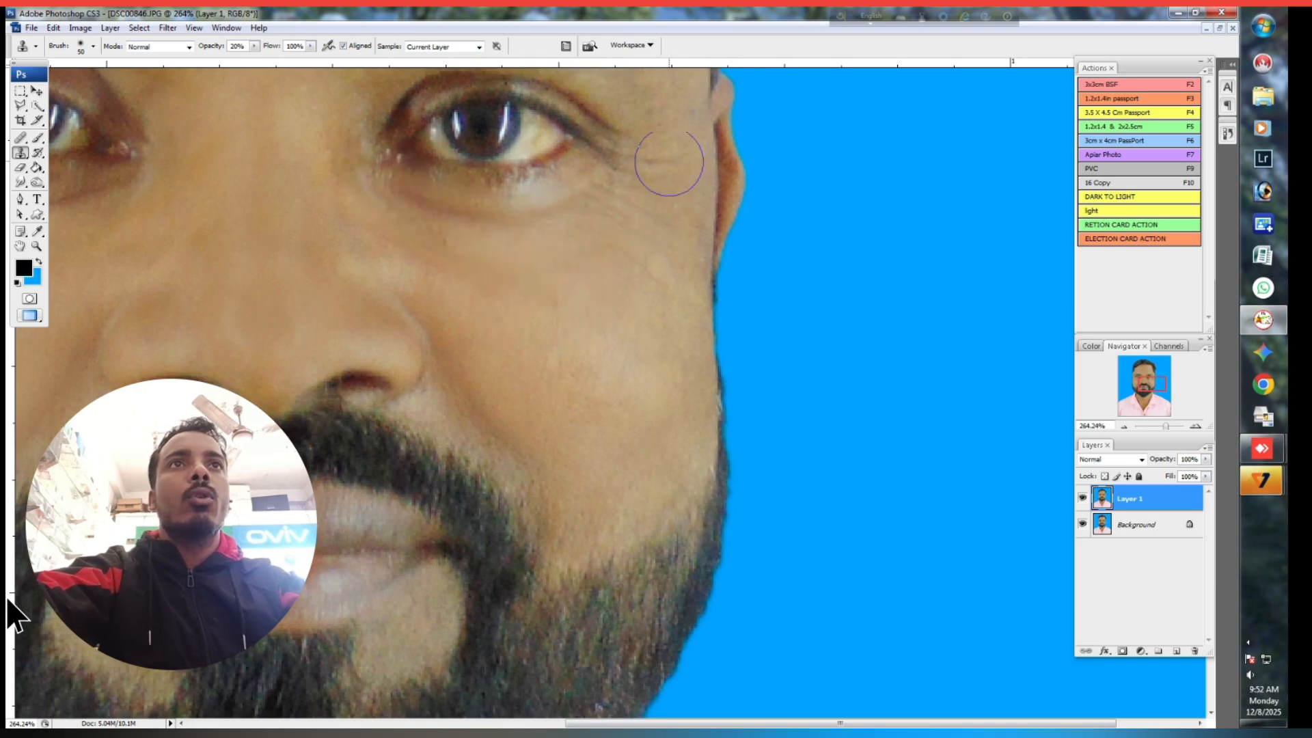
Even out the right-hand cheek, the fold beside the nose and the lines at the outer eye corner with cloned skin
alt+click(657, 285)
mouse_move(550, 259)
mouse_down()
mouse_move(489, 292)
mouse_move(358, 249)
mouse_move(420, 252)
mouse_move(482, 382)
mouse_move(563, 496)
mouse_move(556, 515)
mouse_move(527, 439)
mouse_move(431, 372)
mouse_up()
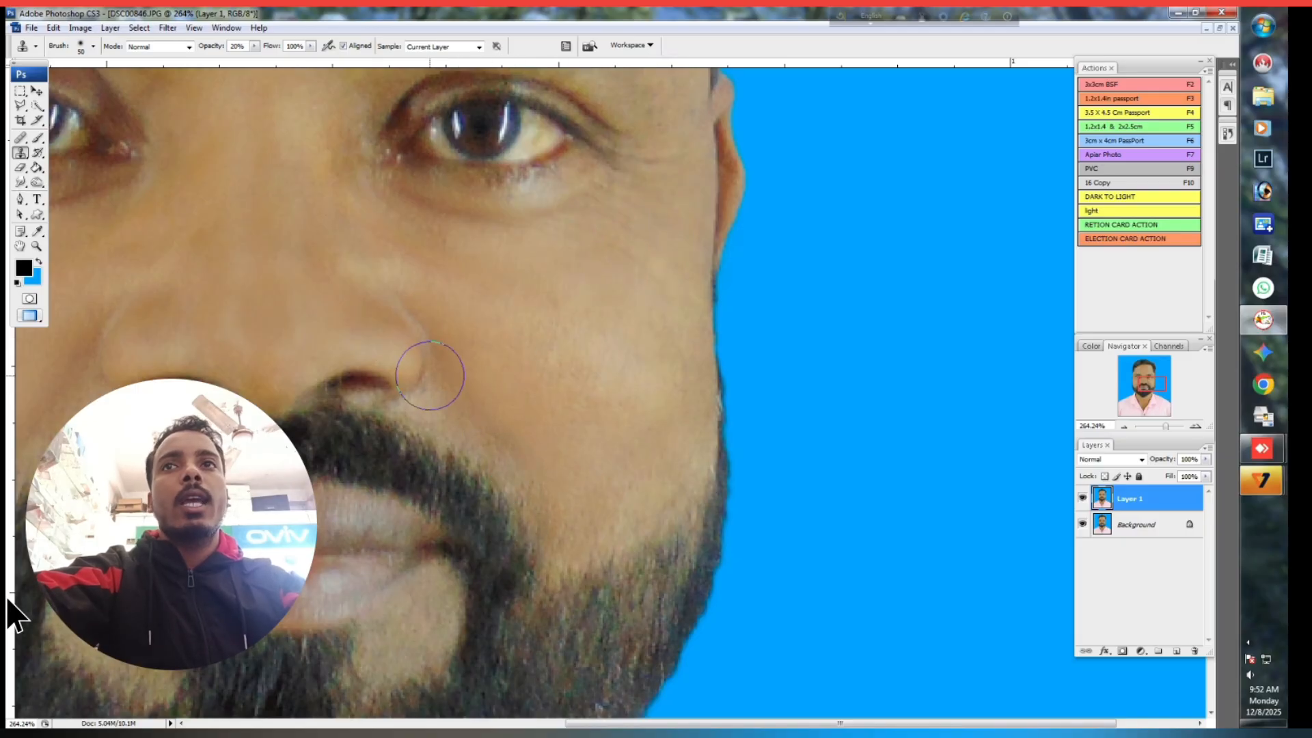
drag(510, 328, 535, 353)
drag(342, 212, 404, 342)
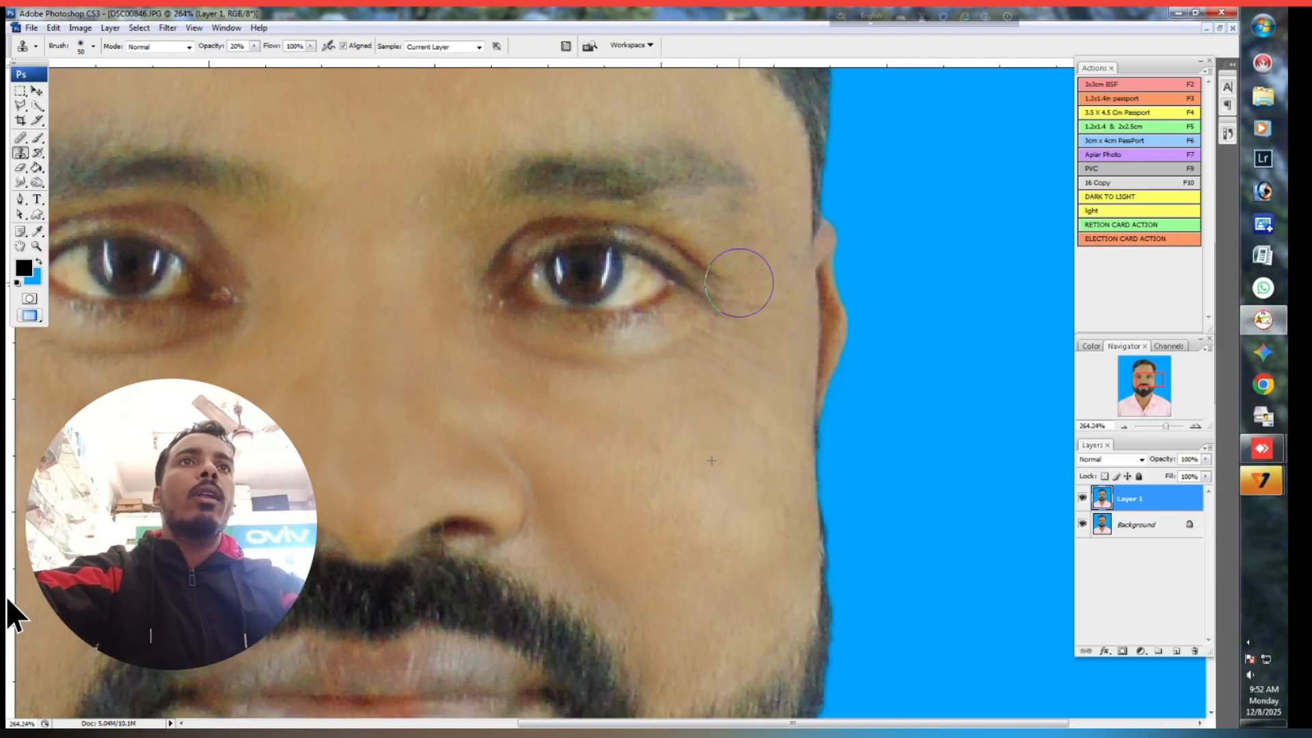
drag(624, 449, 632, 459)
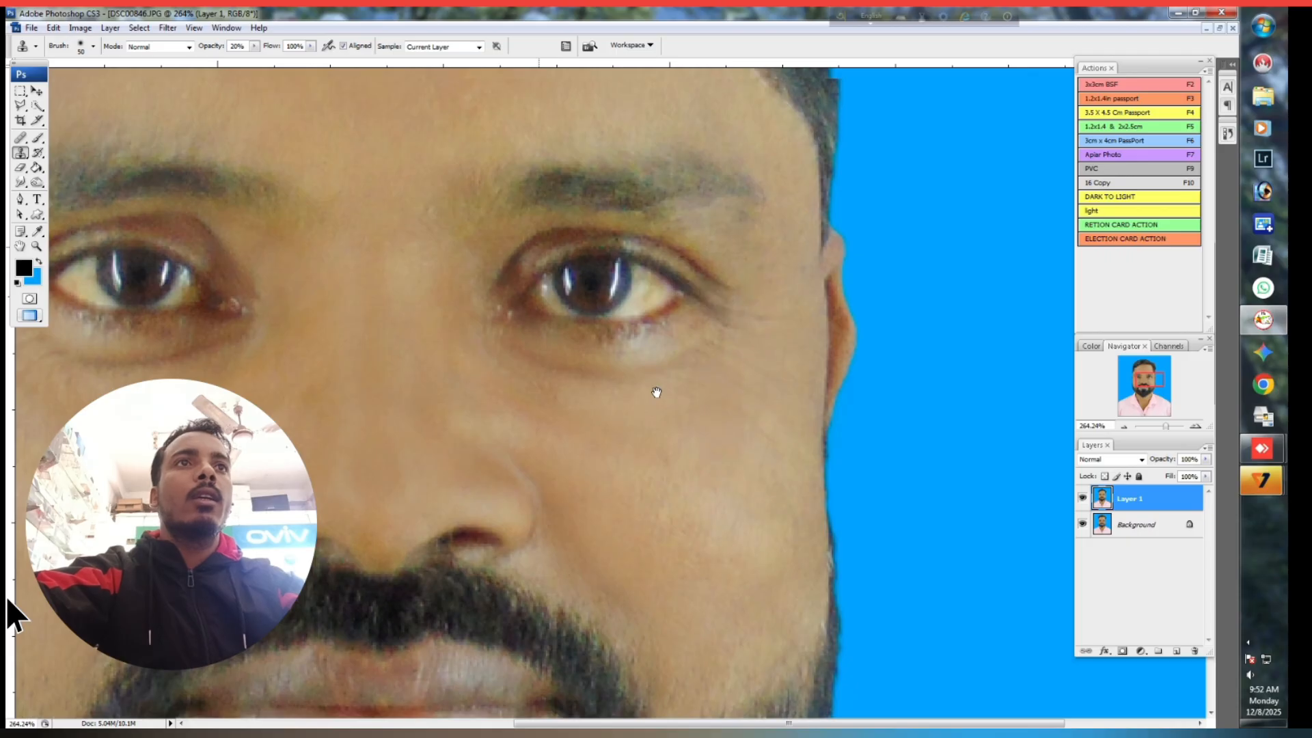
Examine the retouched skin on the forehead, cheeks, mouth area and neck for remaining flaws
drag(656, 392, 693, 449)
drag(843, 301, 894, 462)
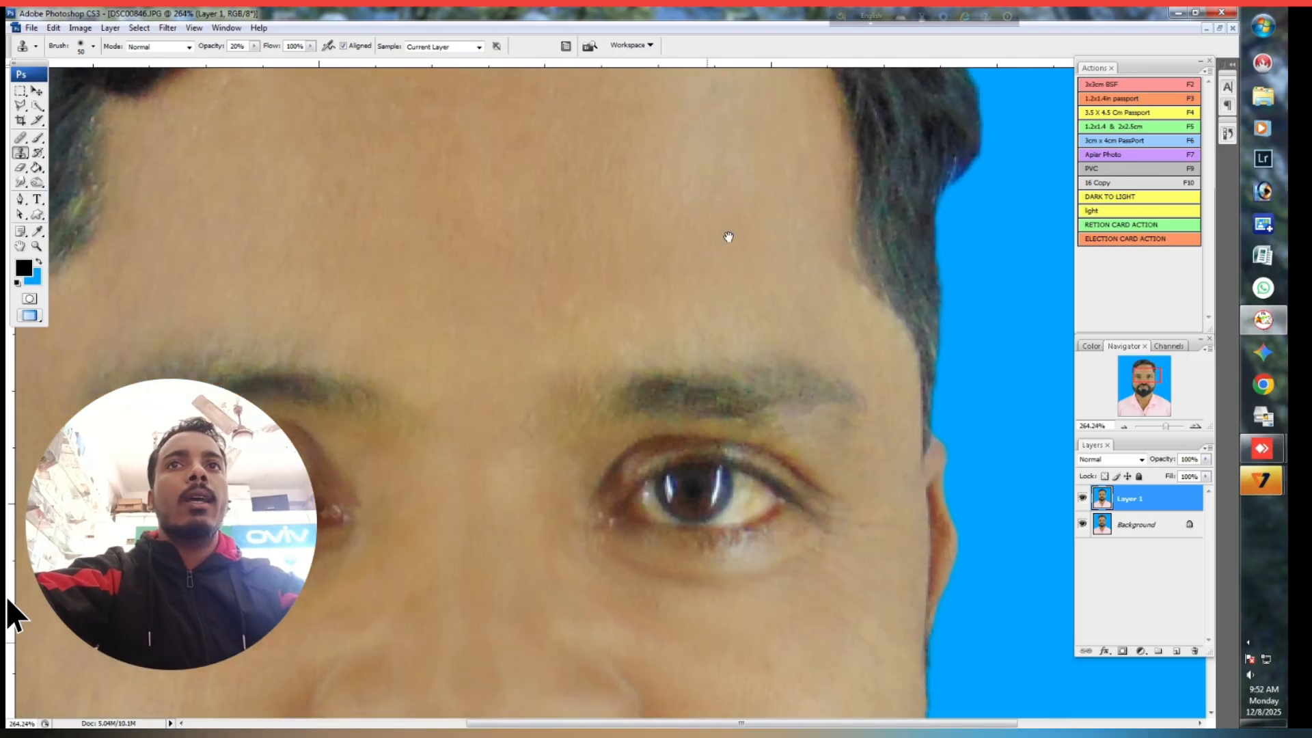
drag(709, 545, 710, 410)
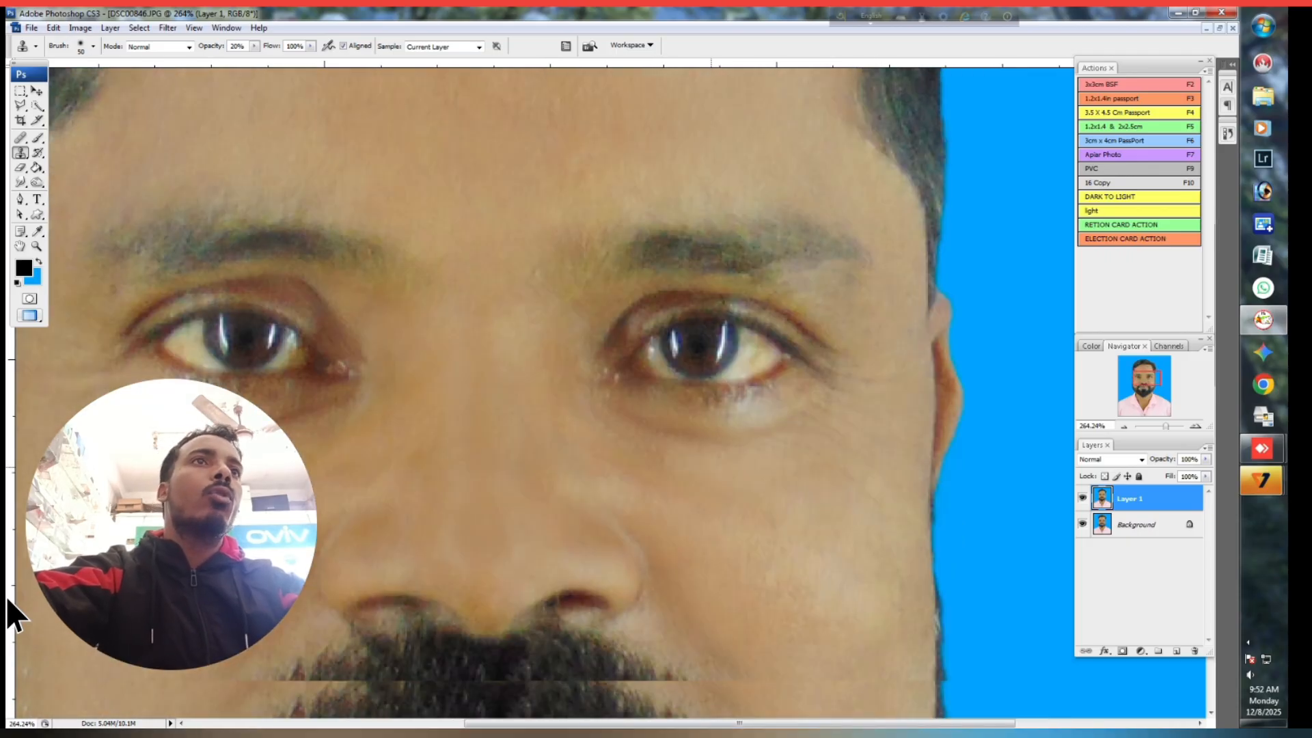
drag(838, 607, 871, 285)
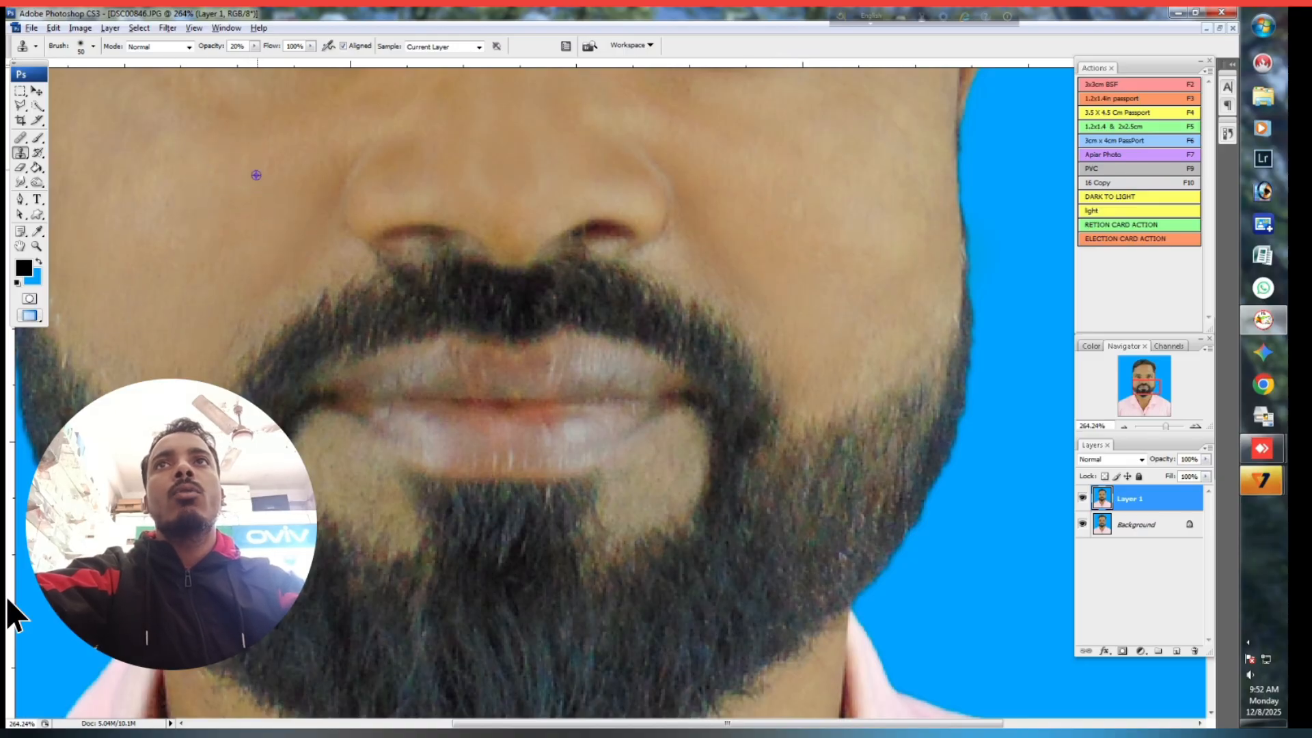
drag(263, 206, 251, 258)
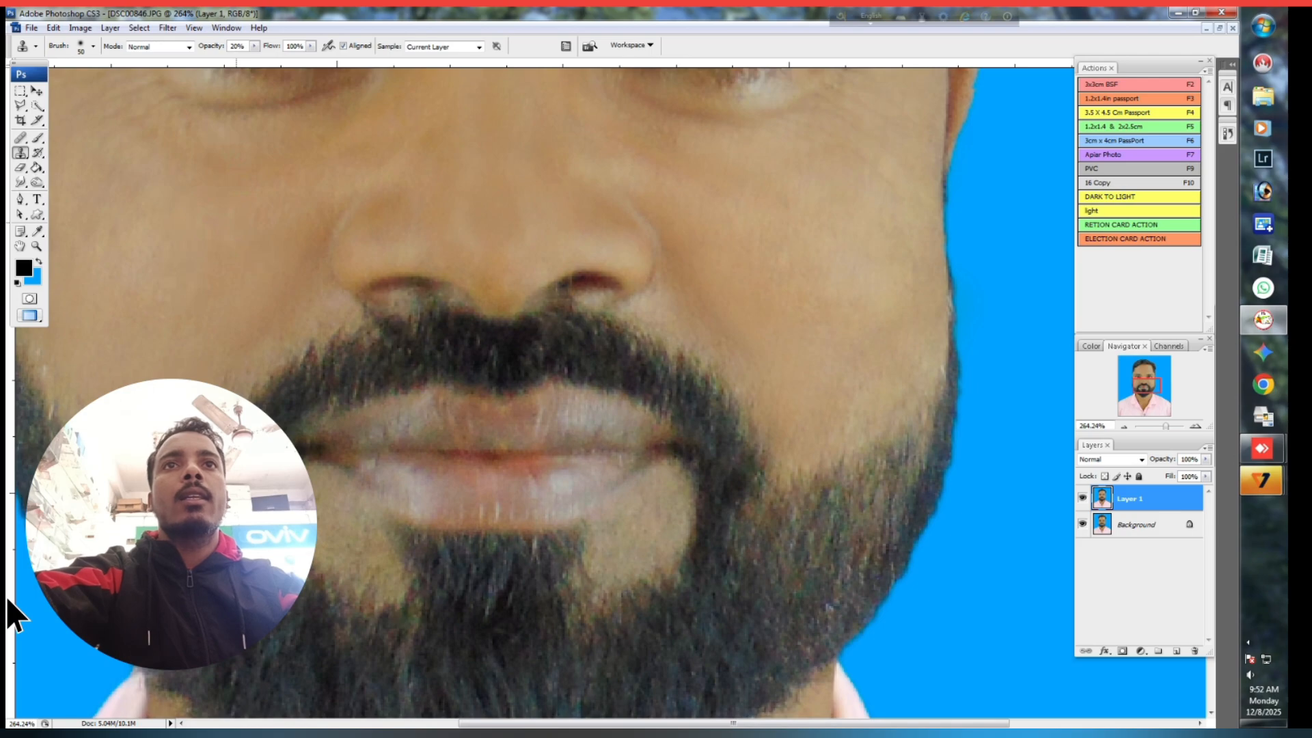
scroll(305, 357, up, 3)
drag(488, 212, 488, 222)
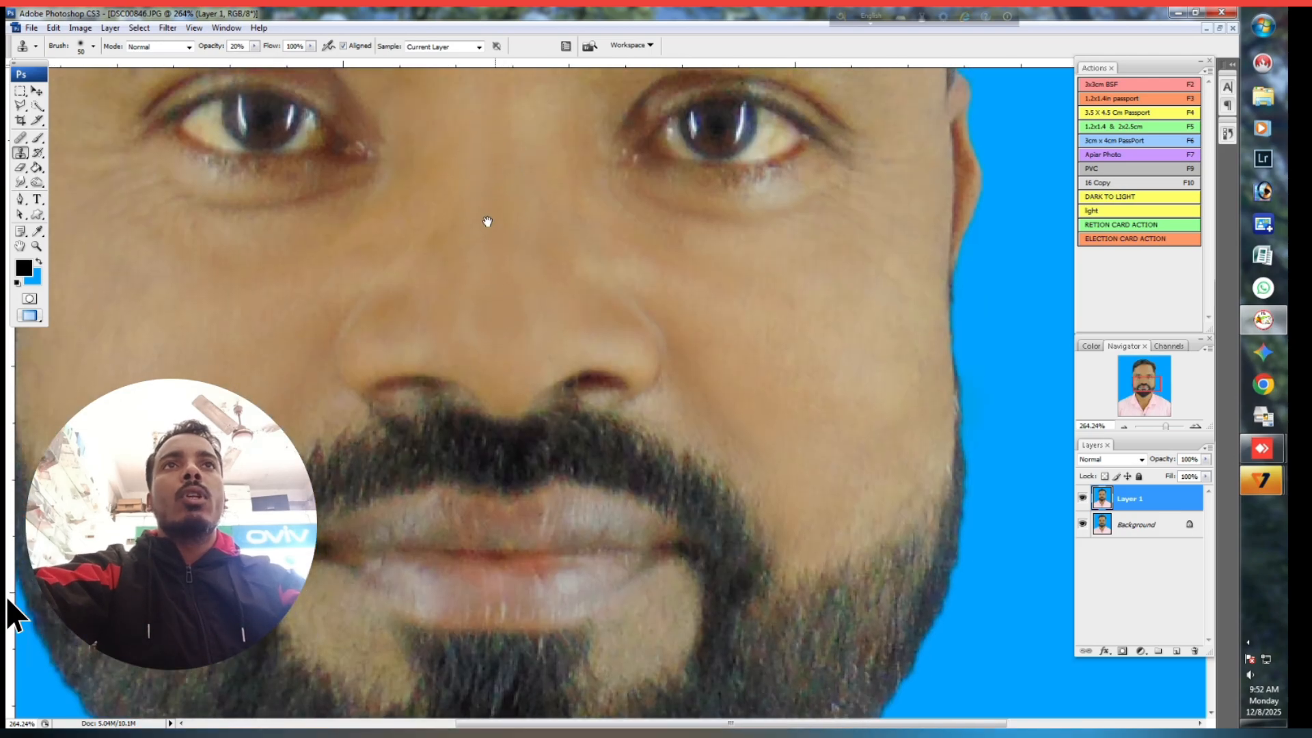
scroll(487, 222, down, 1)
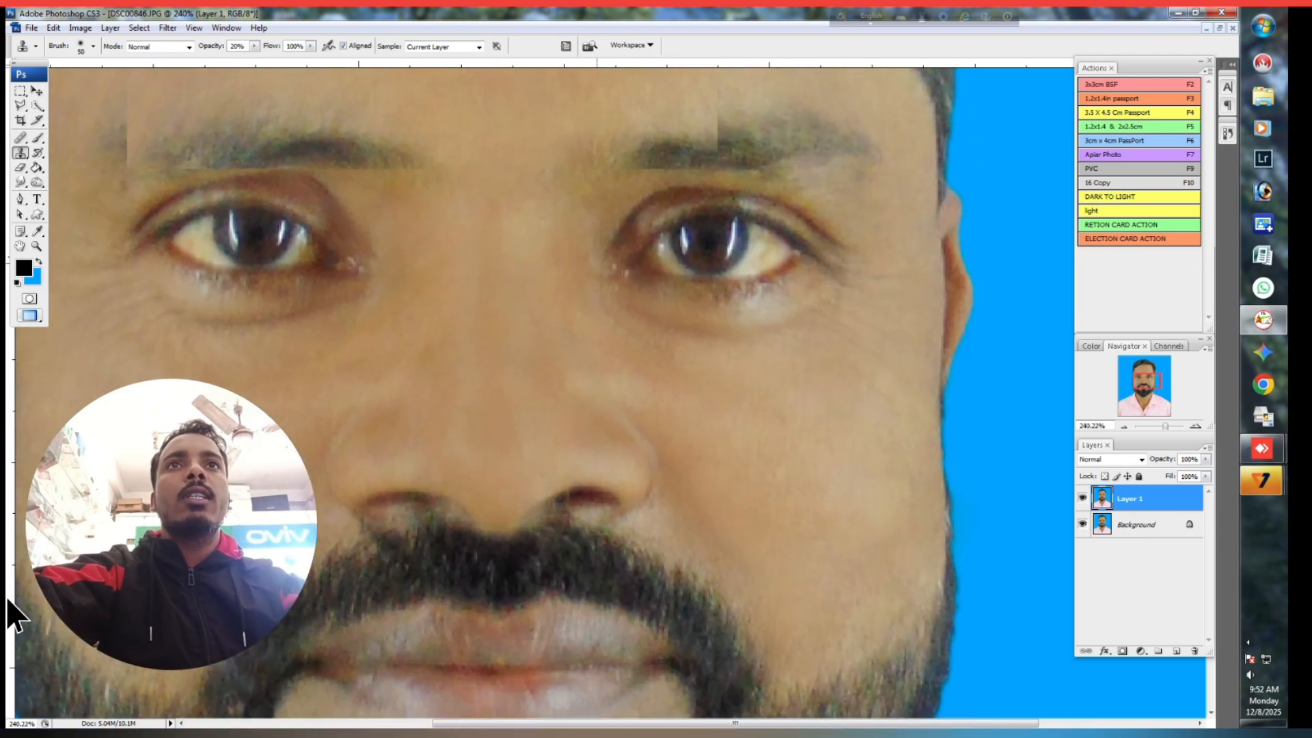
scroll(661, 256, down, 3)
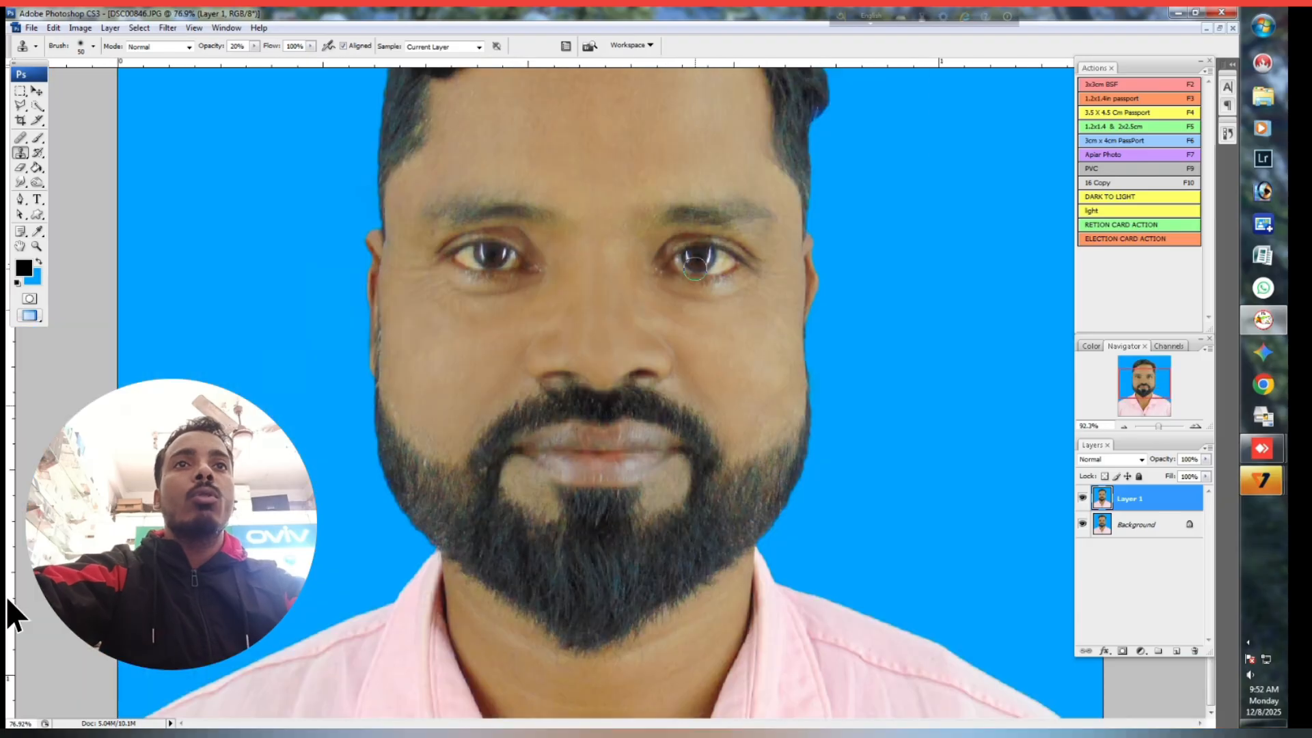
scroll(796, 309, up, 3)
scroll(670, 483, down, 5)
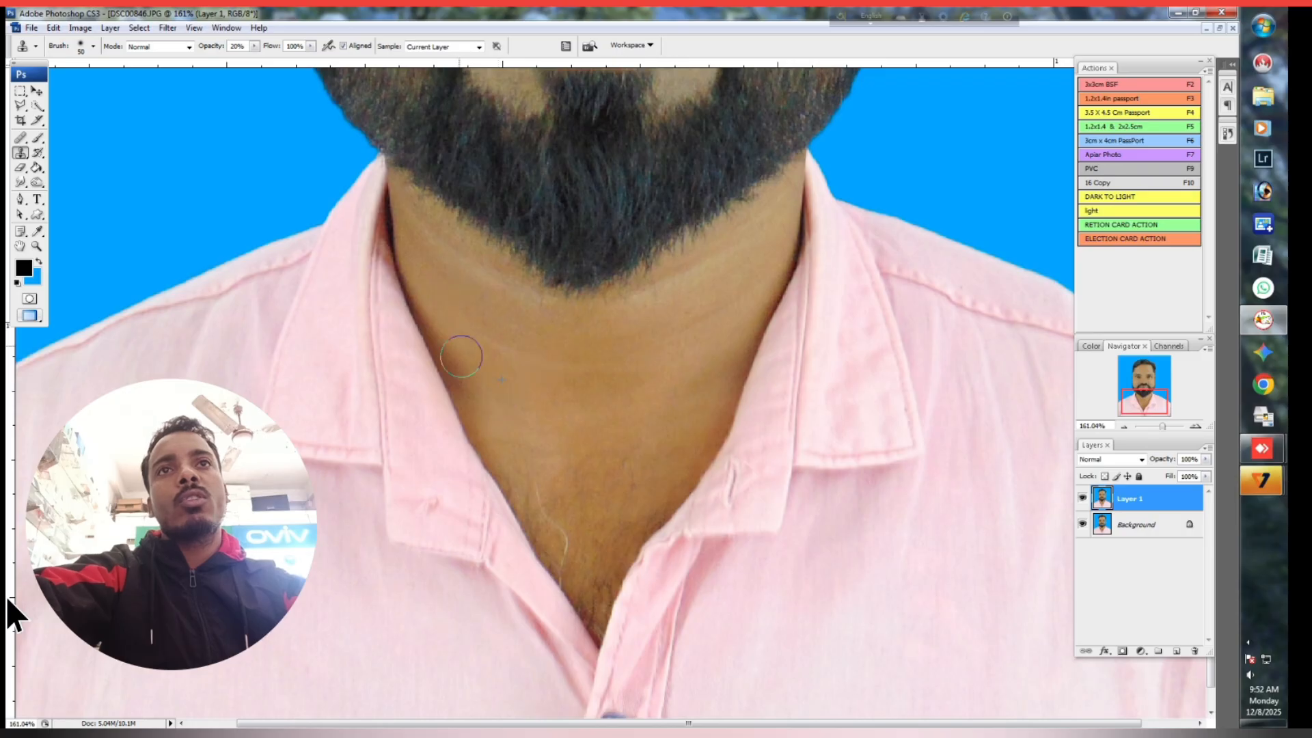
drag(613, 353, 593, 559)
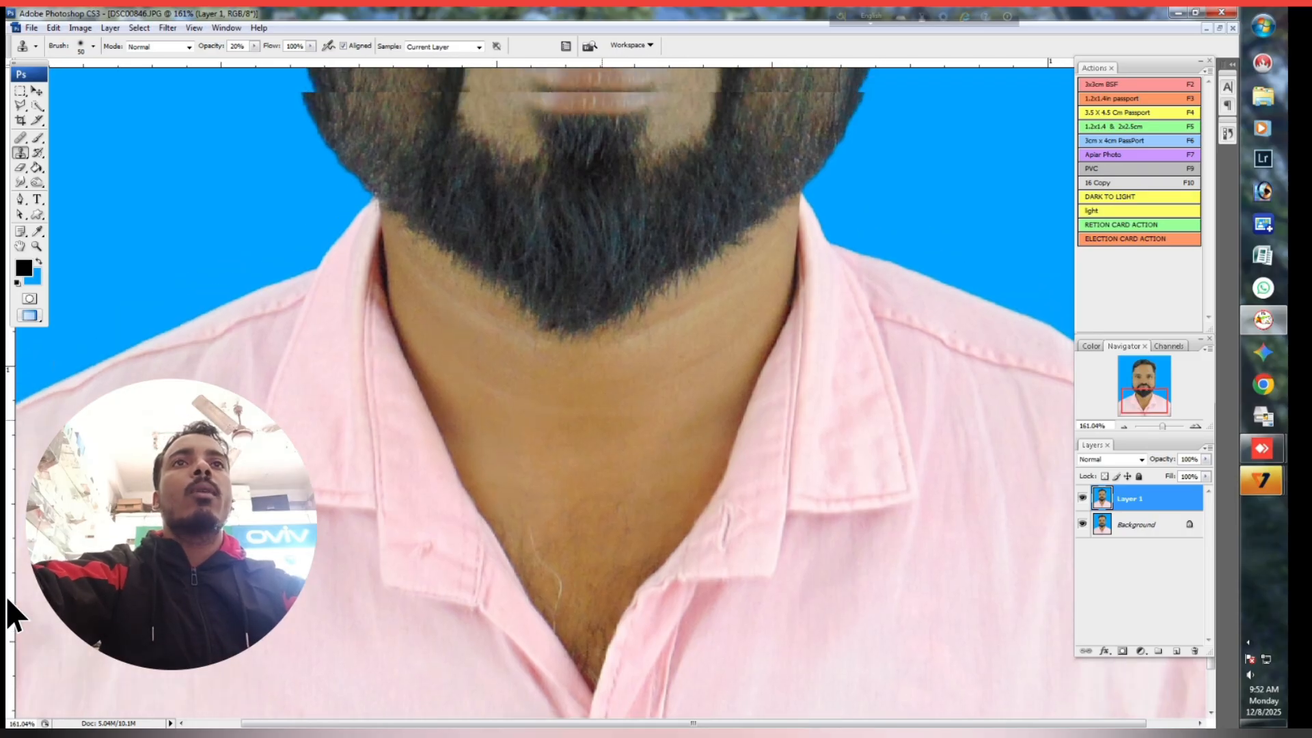
drag(691, 377, 691, 462)
scroll(691, 463, down, 3)
scroll(636, 504, up, 3)
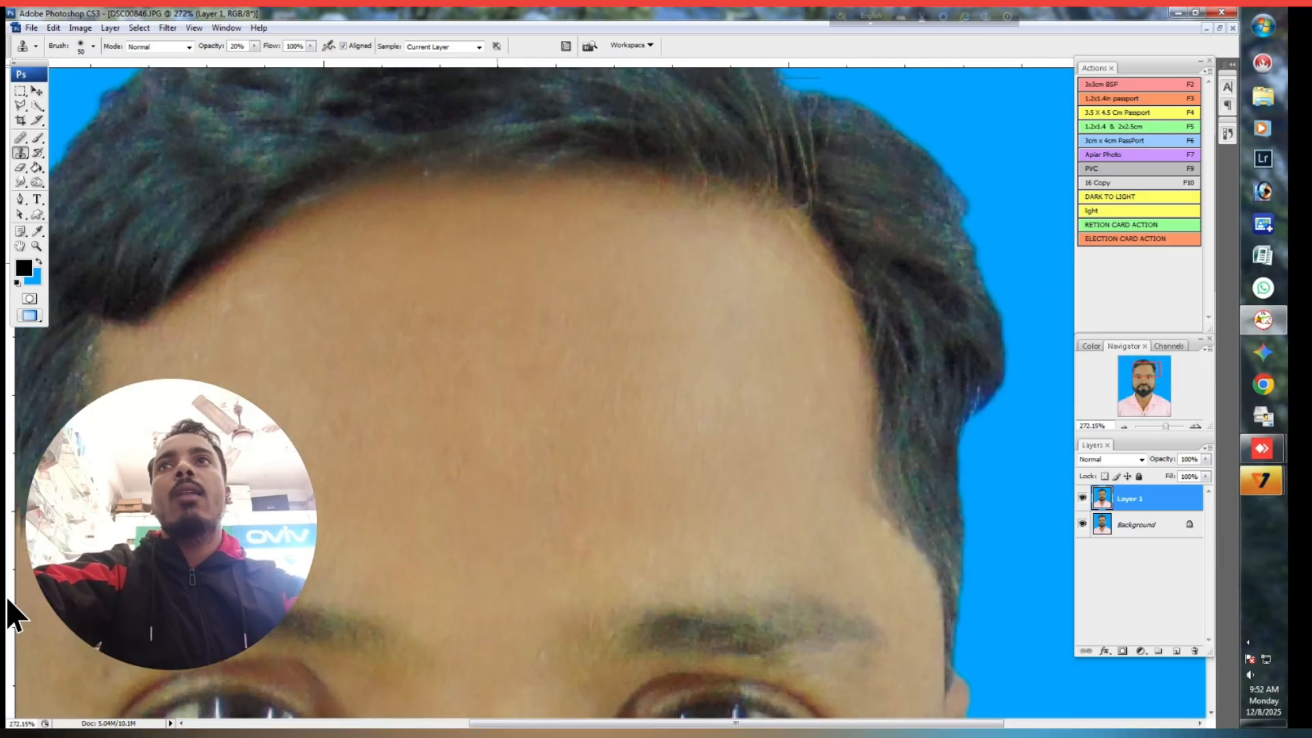
Darken the top of the hair with a soft black Brush at 10% opacity and 77 px diameter
drag(847, 130, 906, 273)
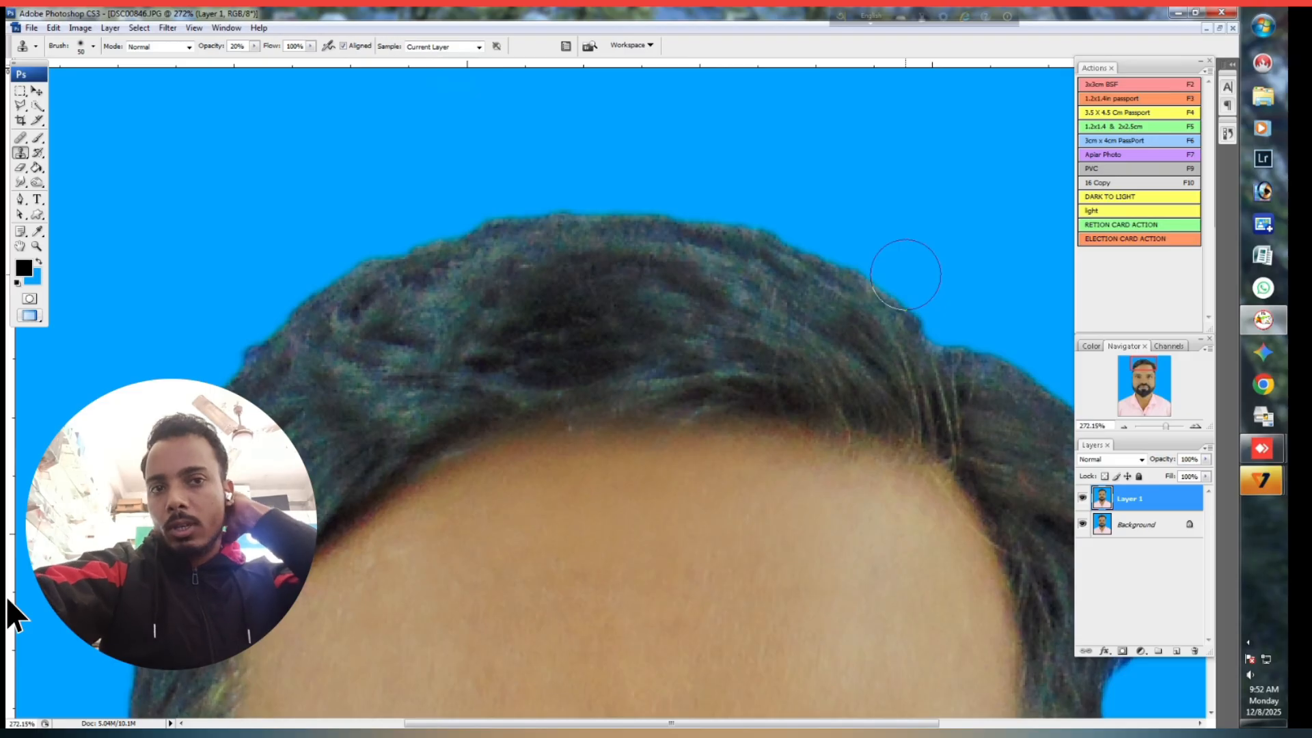
click(38, 138)
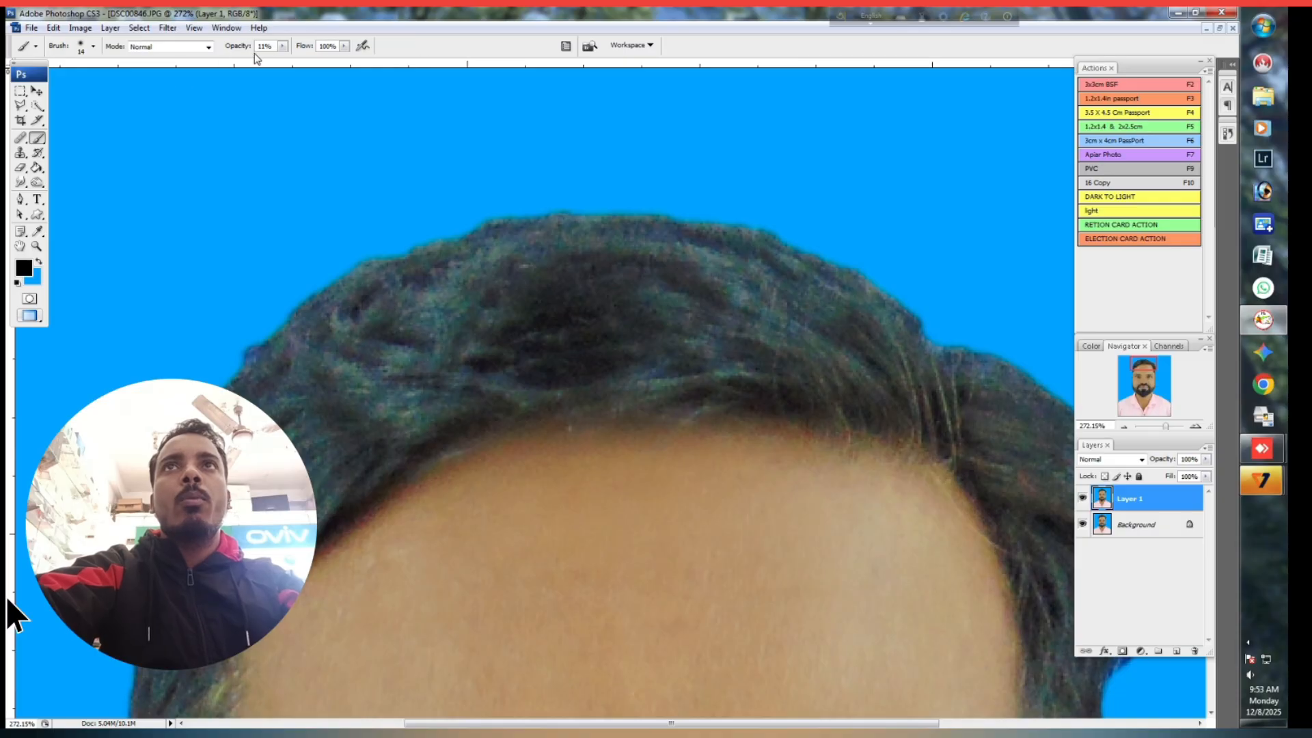
click(283, 46)
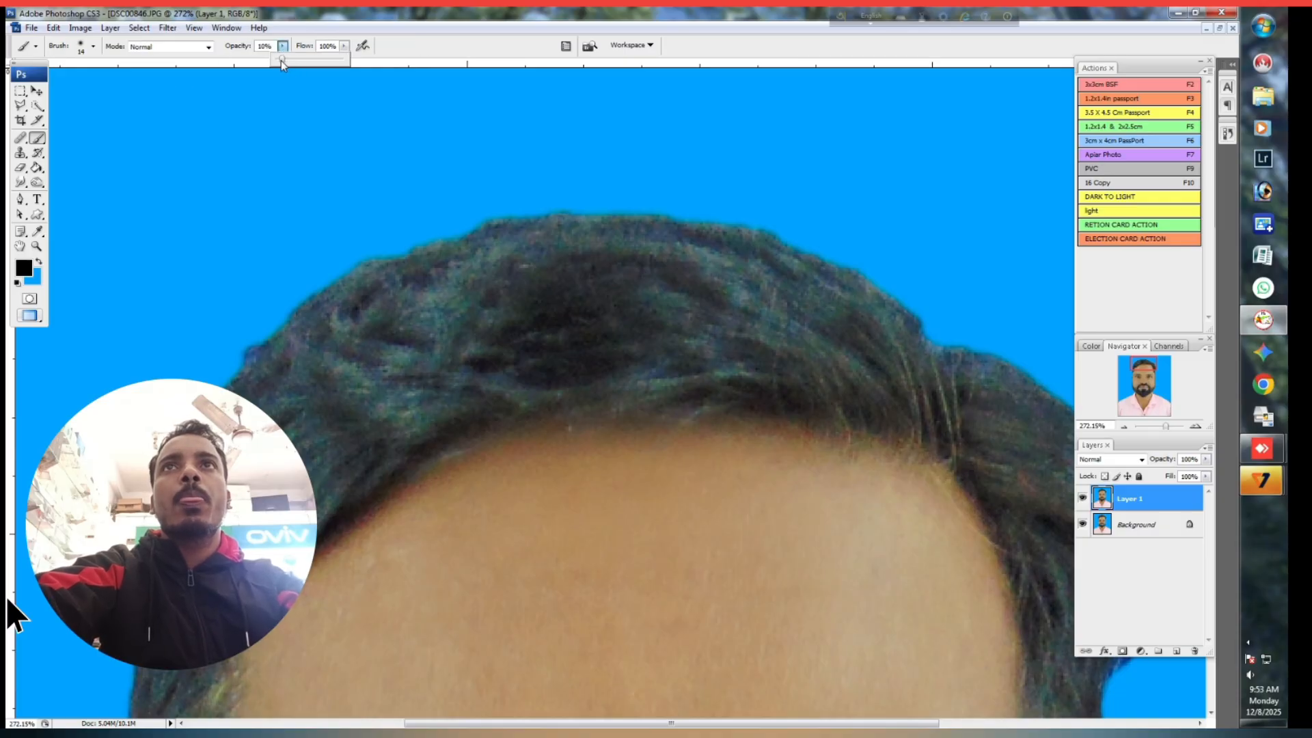
right_click(734, 320)
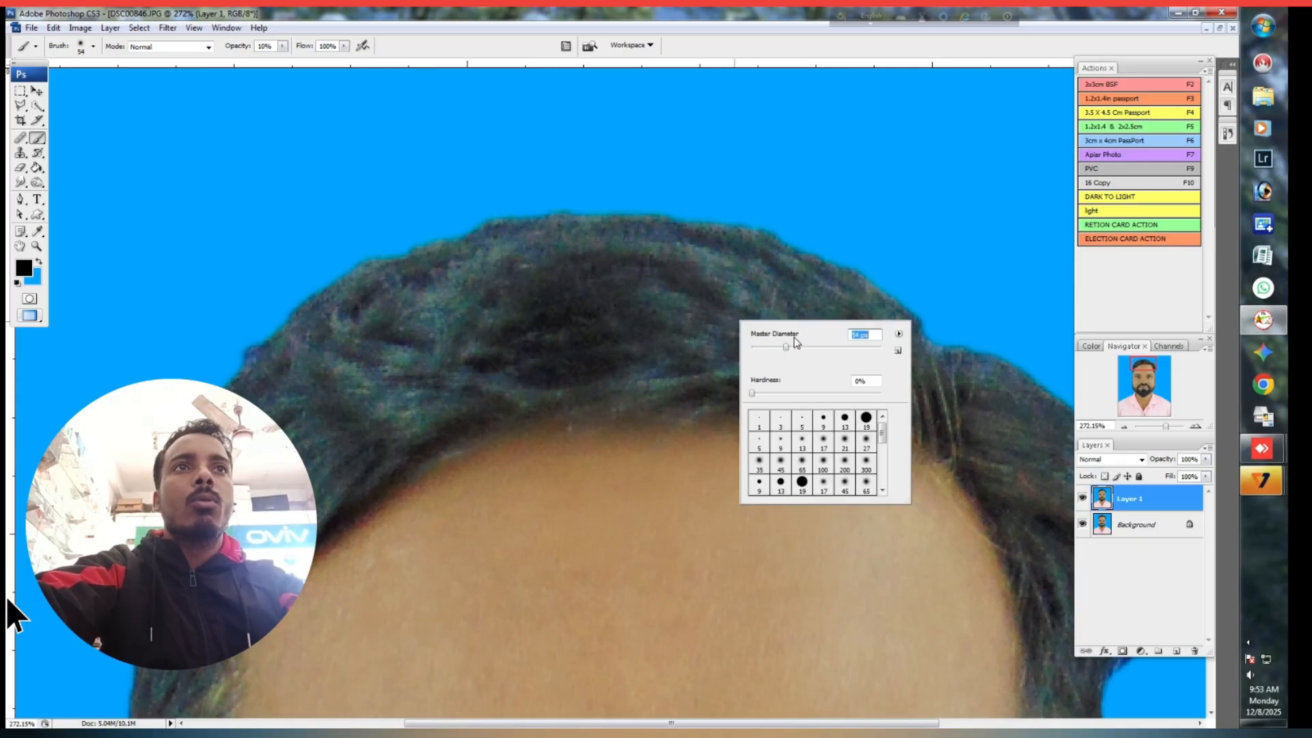
drag(793, 347, 794, 346)
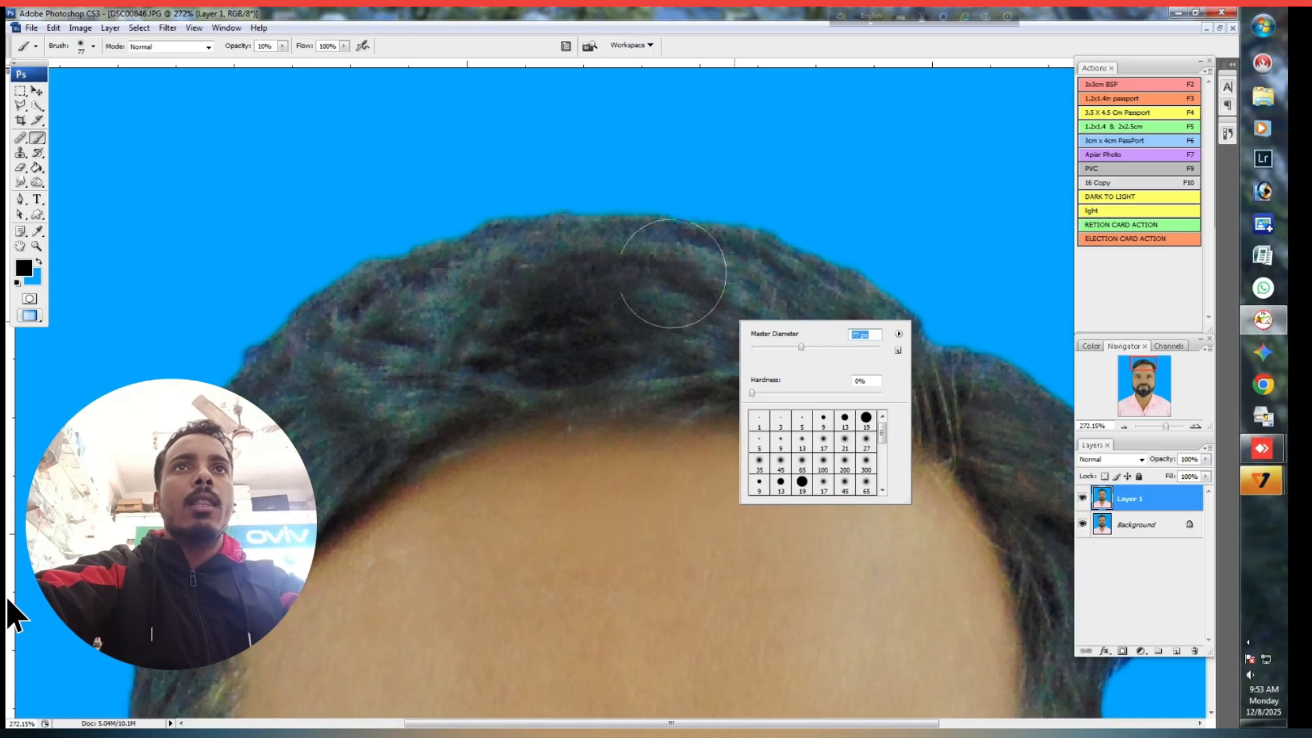
click(786, 294)
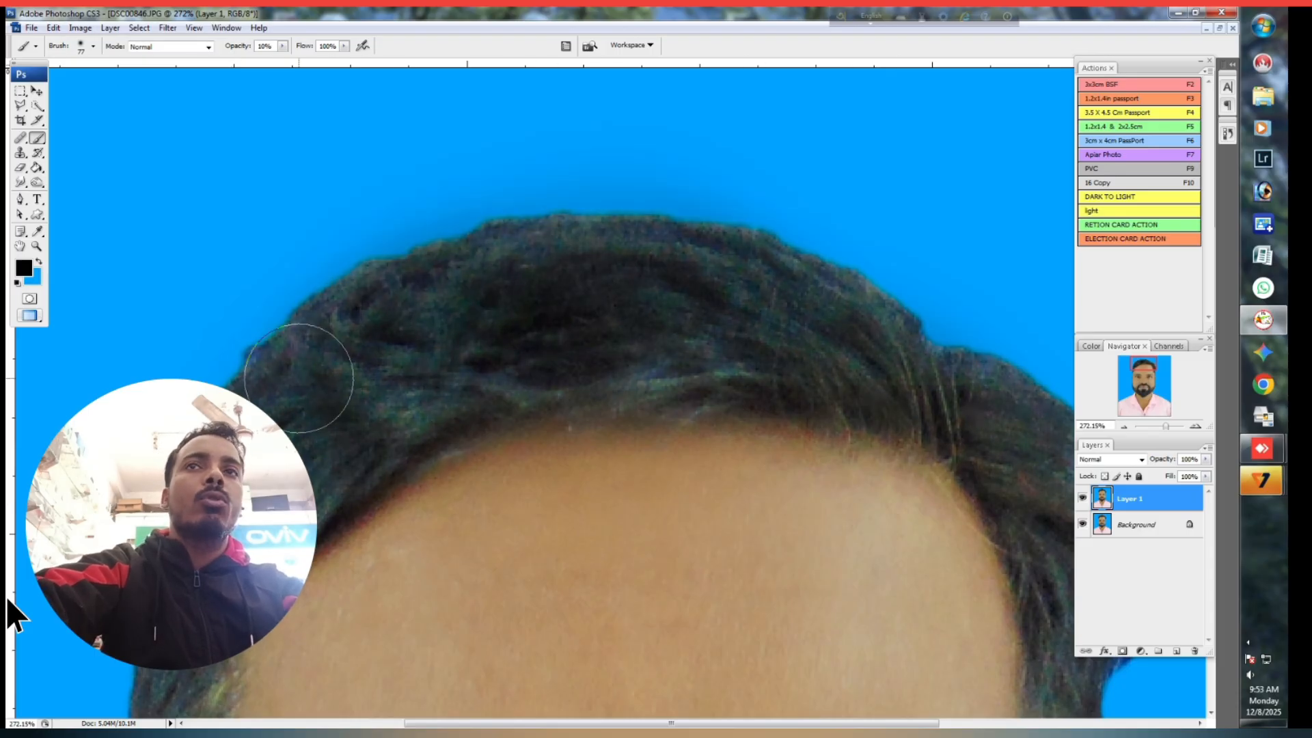
Reduce the brush to 38 px and darken the hair along the left-hand side of the head
mouse_move(245, 504)
mouse_down()
mouse_move(460, 296)
mouse_move(495, 245)
mouse_up()
key(bracketleft)
key(bracketleft)
key(bracketleft)
key(bracketleft)
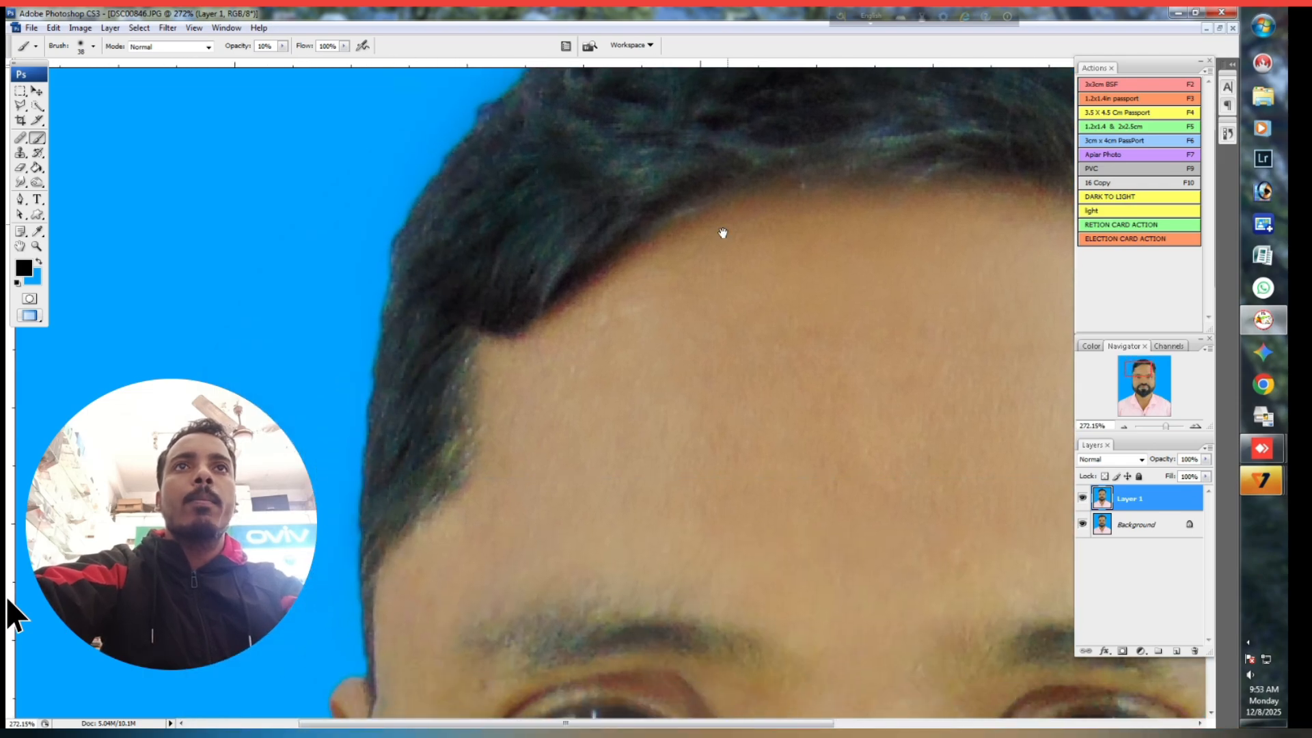
drag(643, 331, 635, 341)
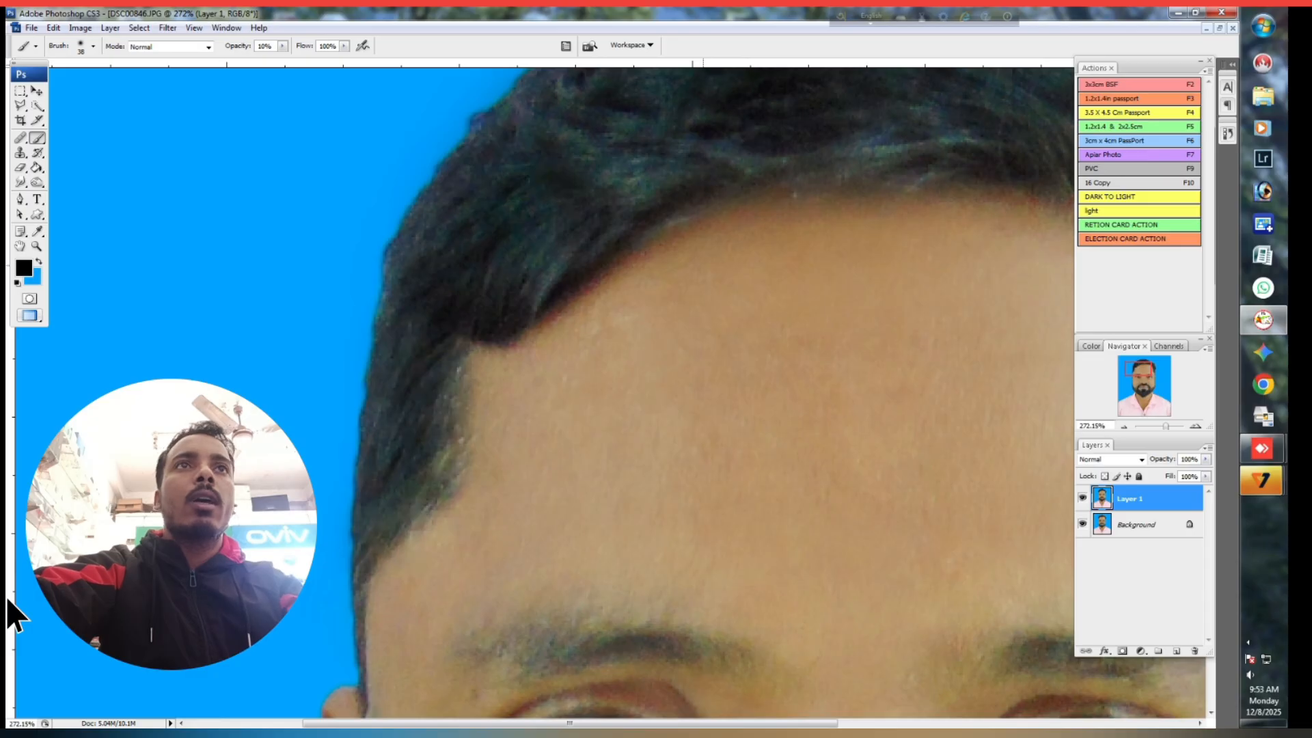
Paint black over the lighter strands along the front hairline and the right-hand side of the hair
drag(975, 119, 832, 360)
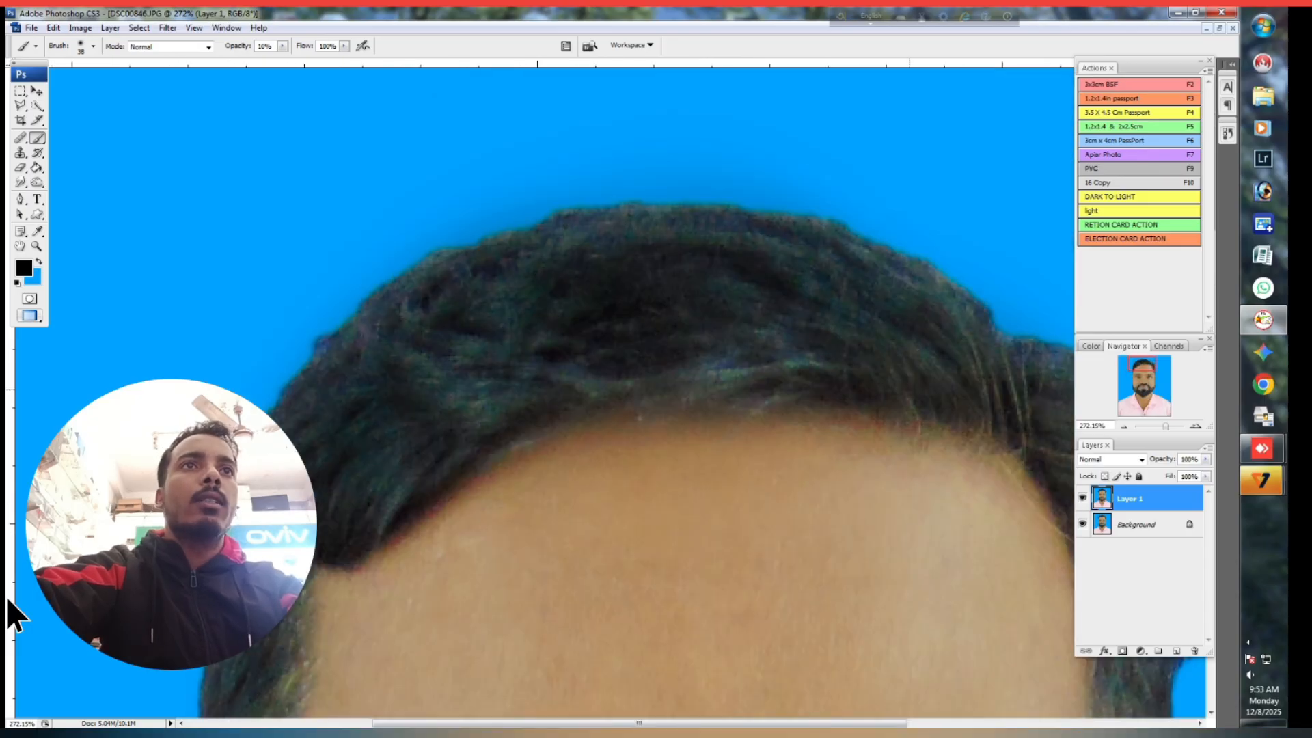
drag(655, 407, 279, 284)
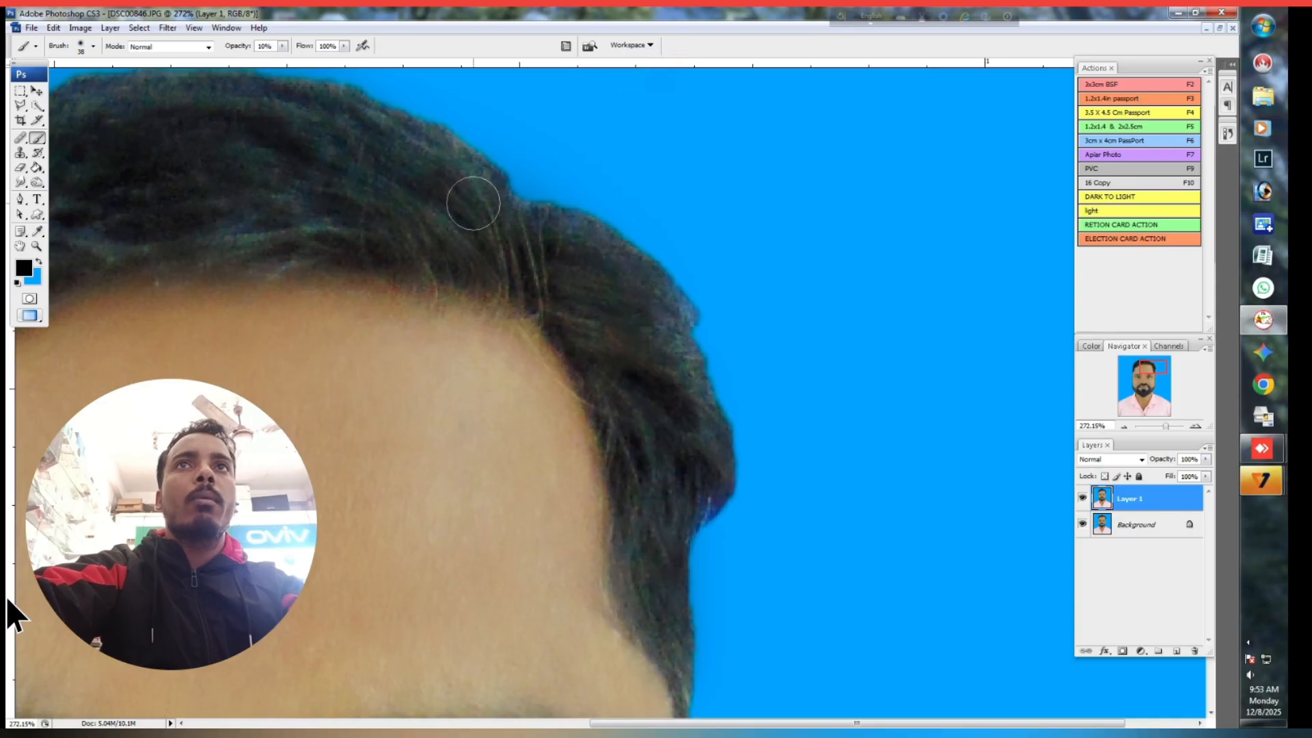
scroll(601, 349, down, 1)
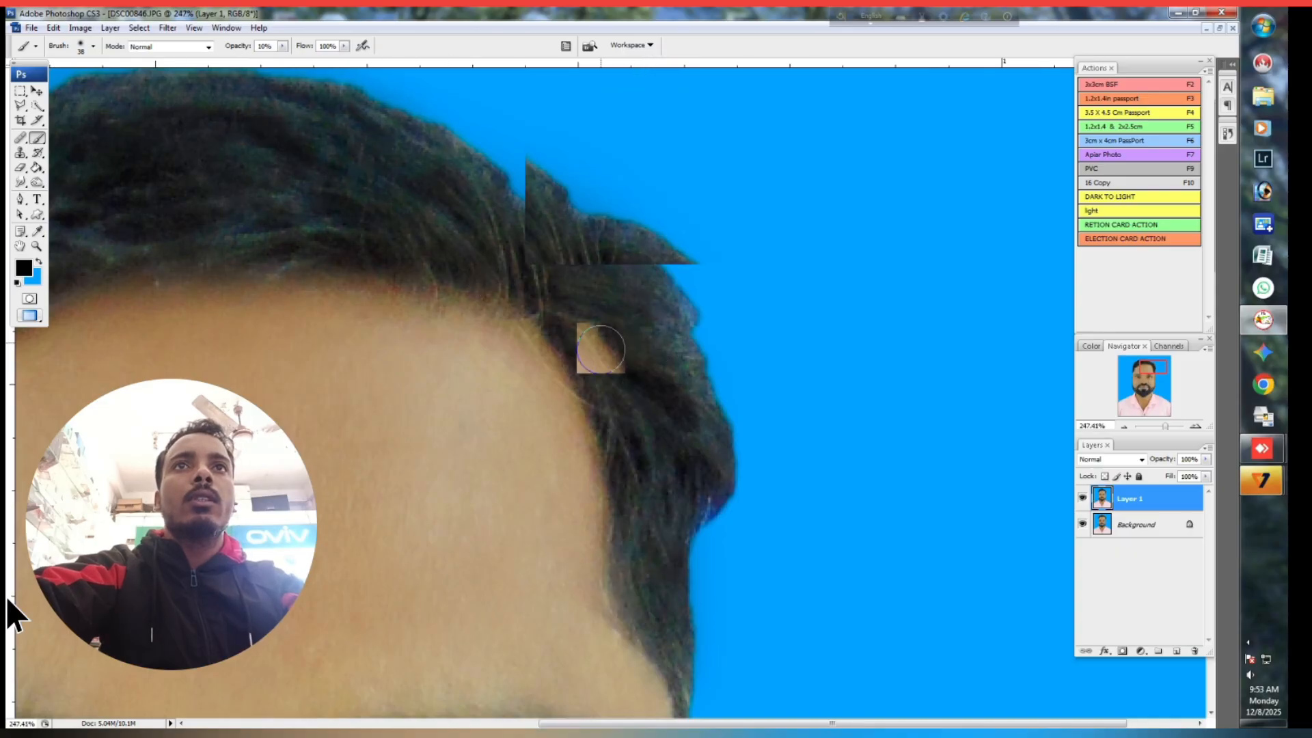
Set the brush diameter to 64 px and darken the beard and moustache with black
scroll(601, 350, down, 10)
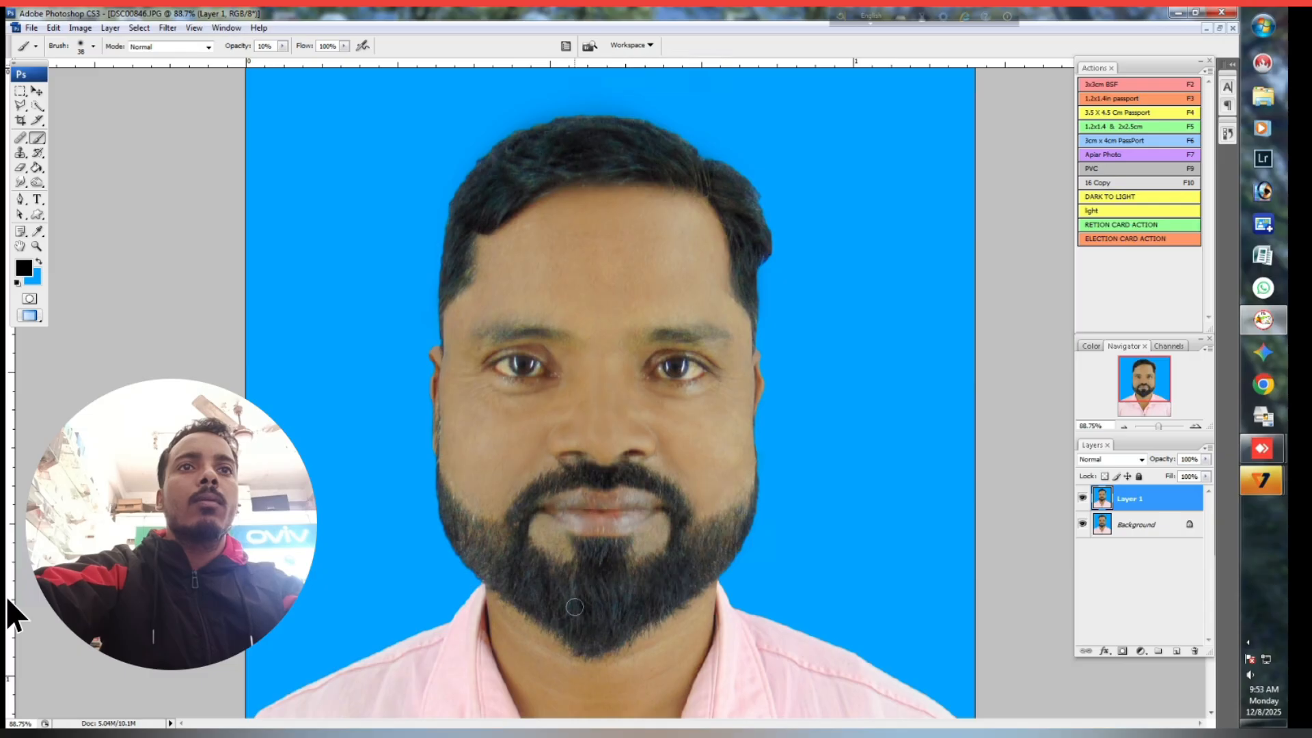
right_click(599, 602)
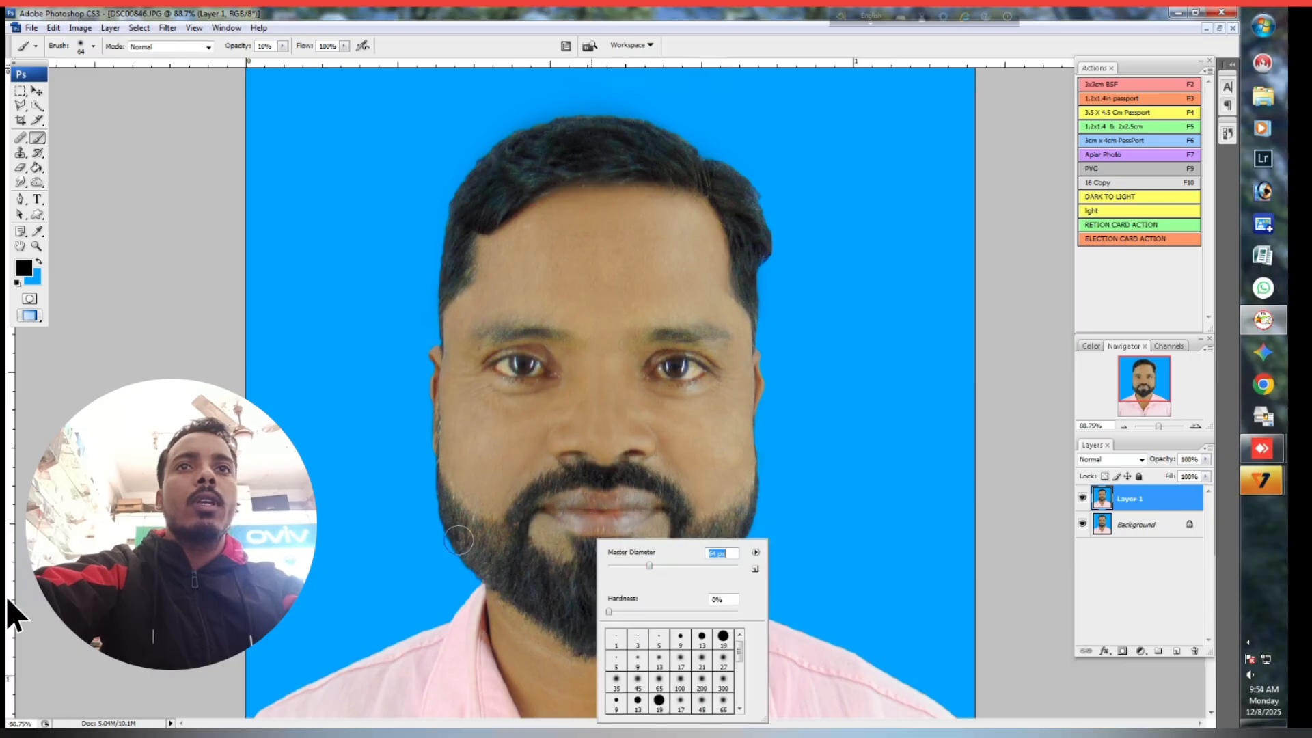
key(Return)
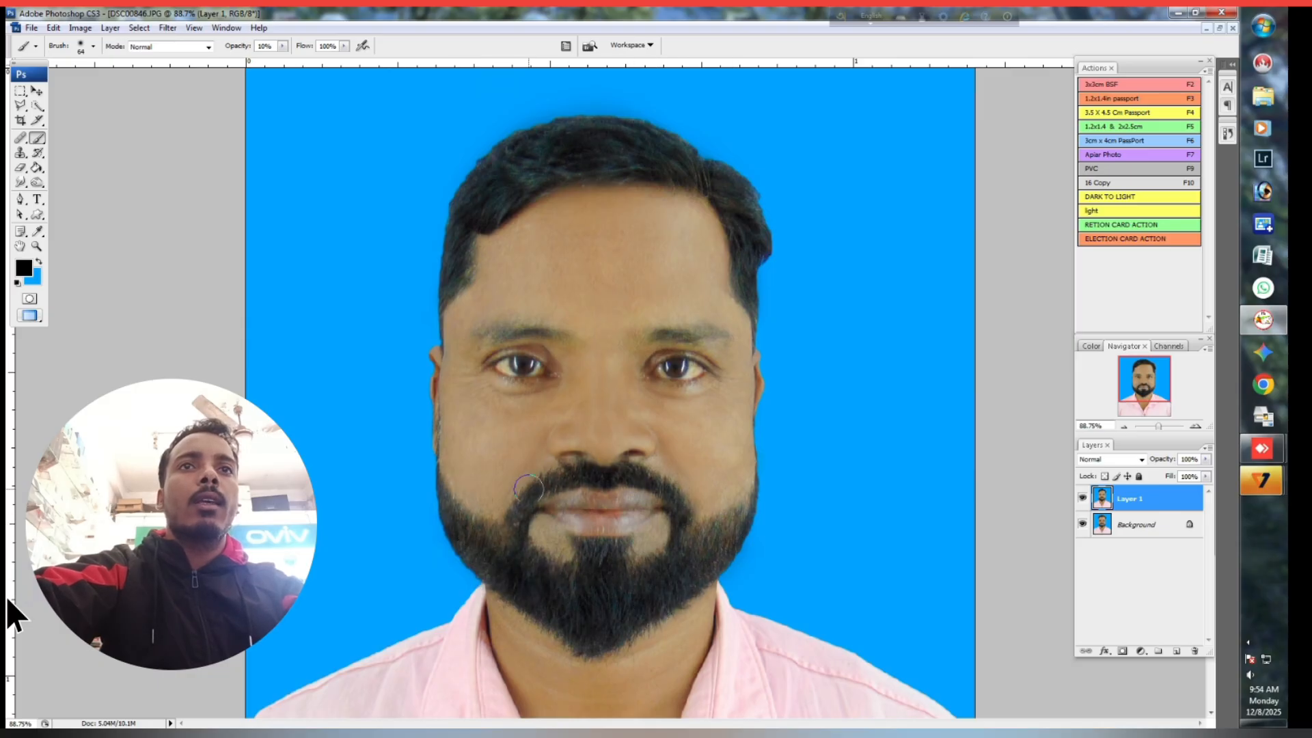
Brighten Layer 1 with Curves by raising the RGB midpoint from input 119 to output 133
scroll(510, 530, down, 1)
scroll(762, 322, down, 3)
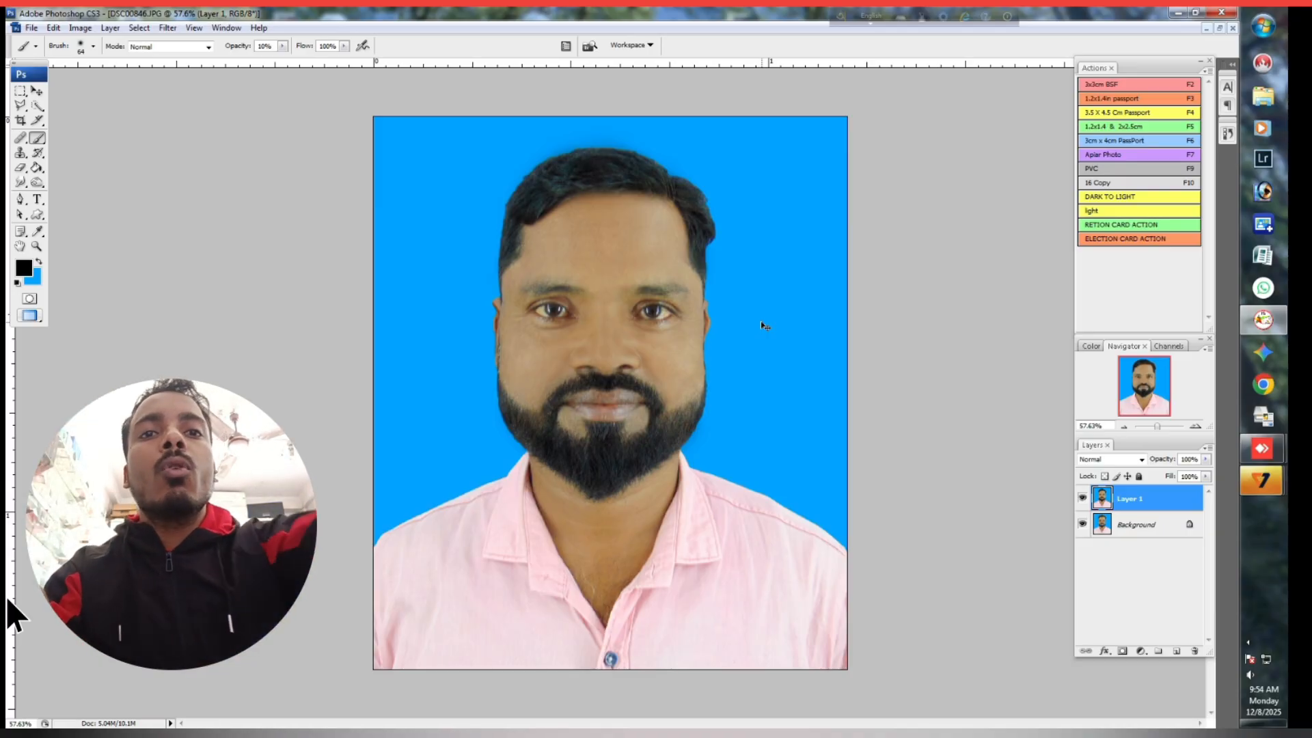
key(ctrl+m)
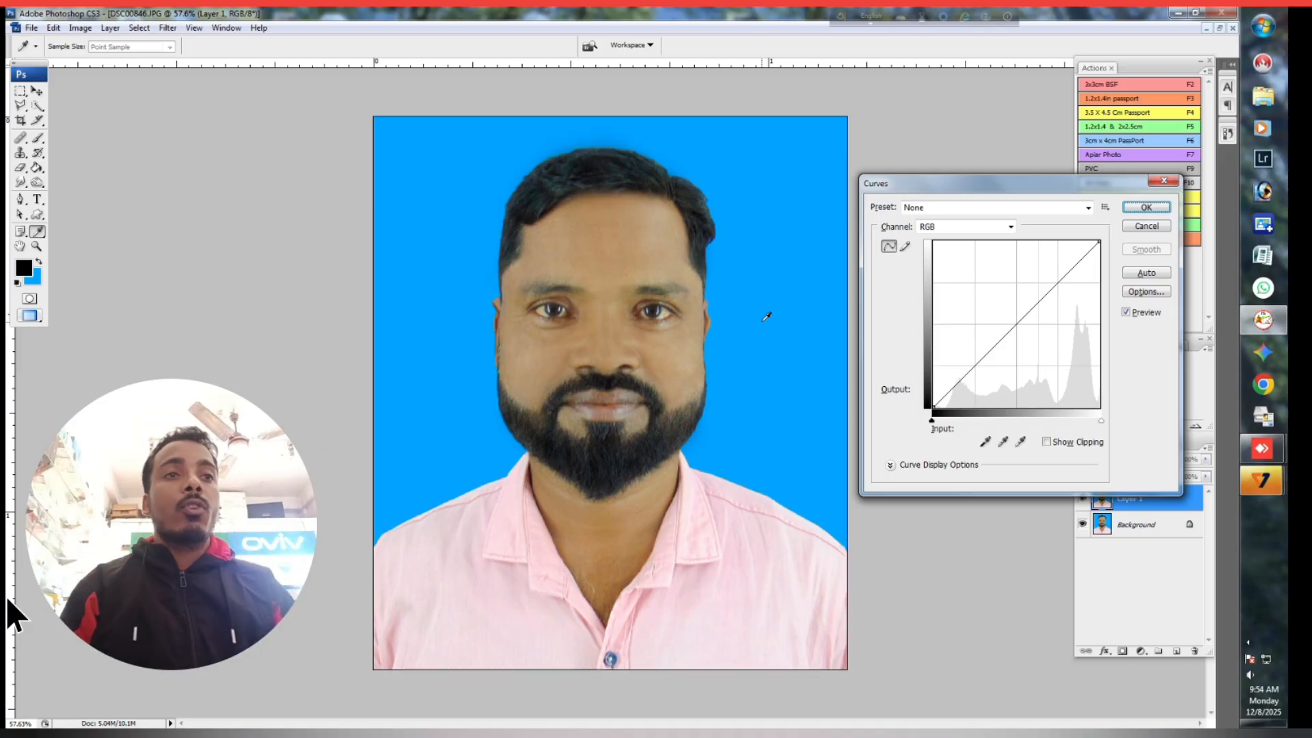
drag(1007, 182, 909, 375)
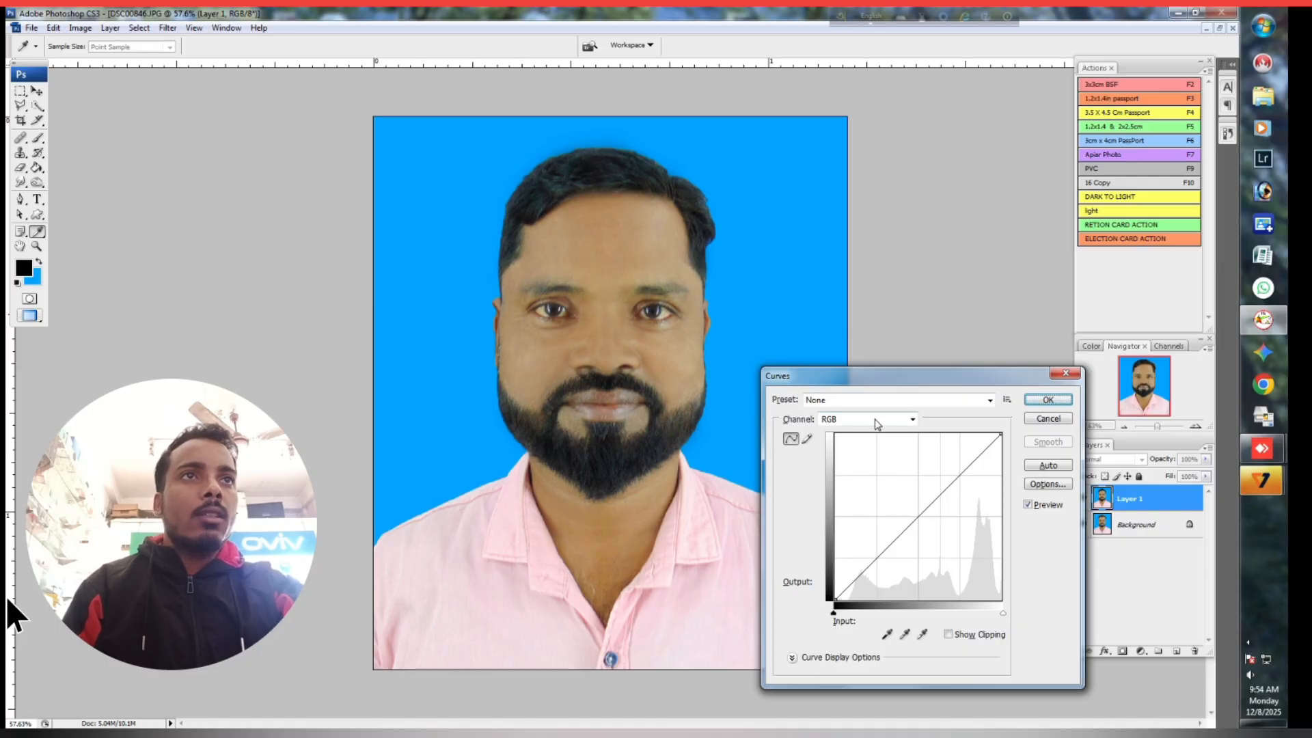
drag(917, 516, 914, 514)
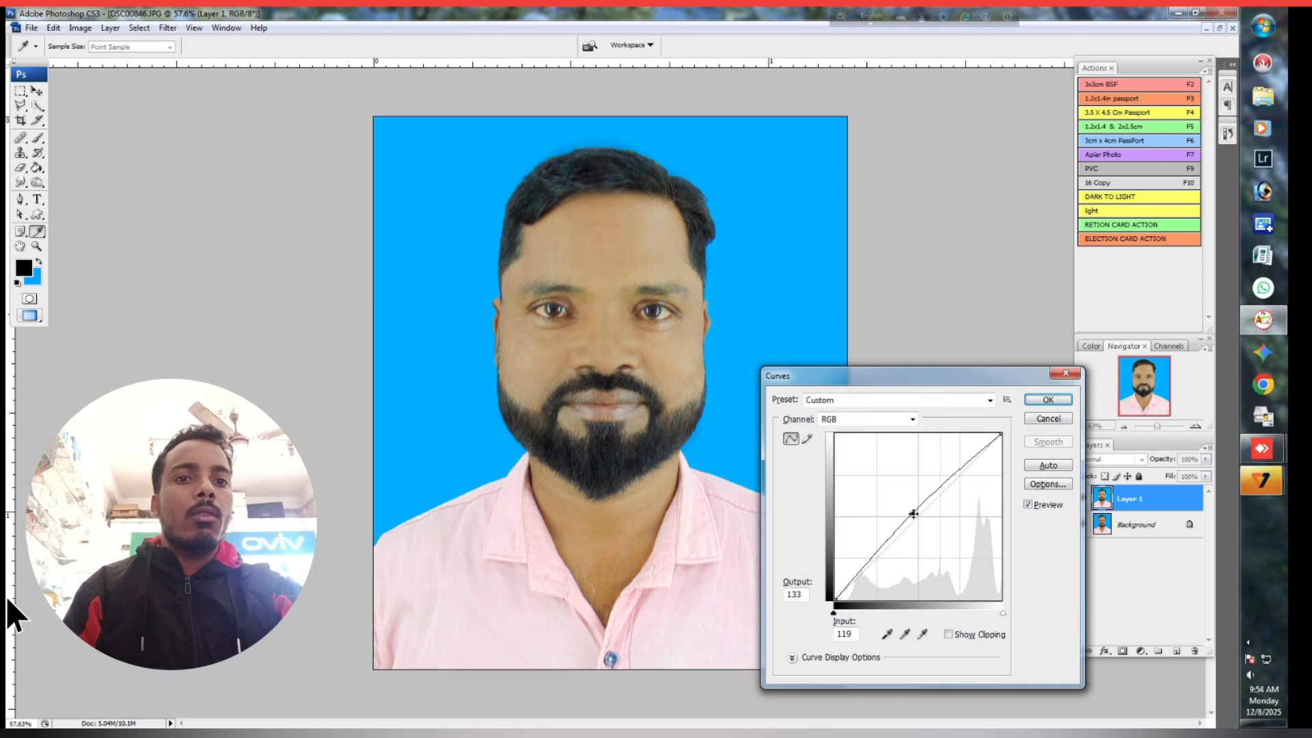
click(1045, 401)
key(b)
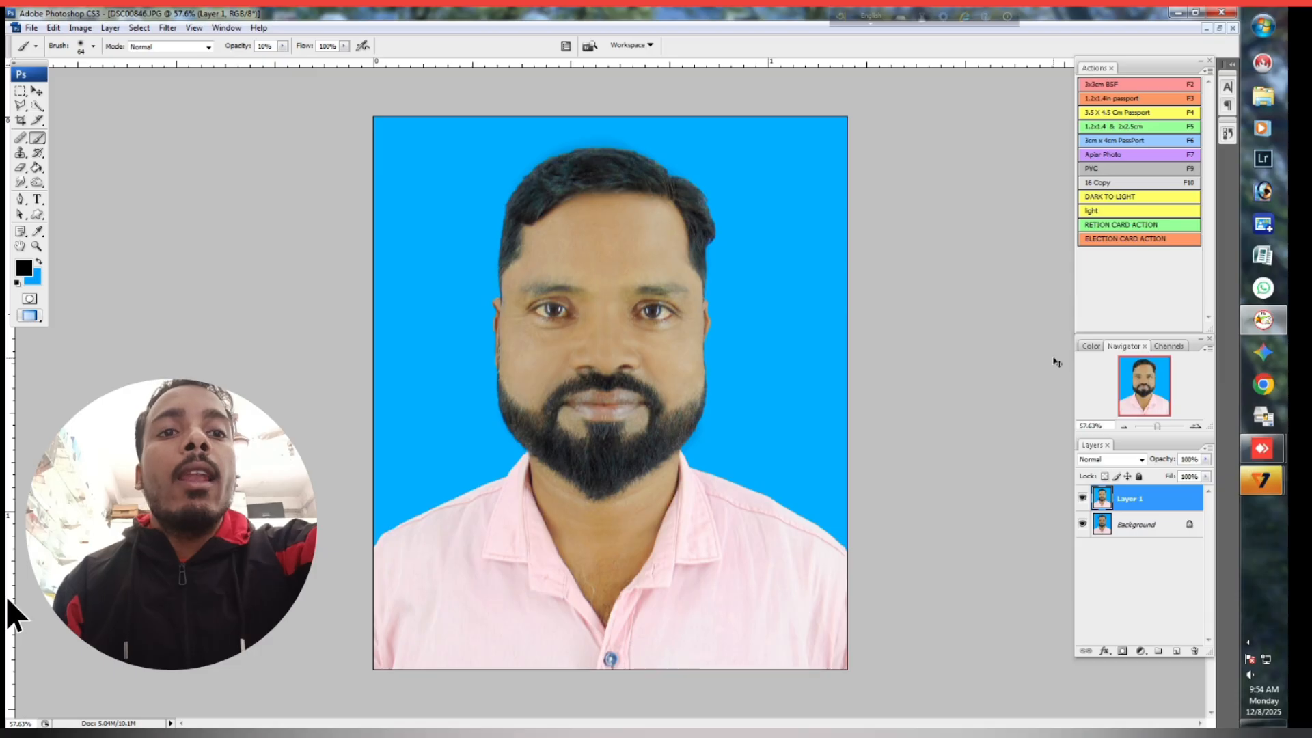
Open Levels and set the RGB input levels to 7 for shadows, 1.14 for midtones and 250 for highlights
key(ctrl+l)
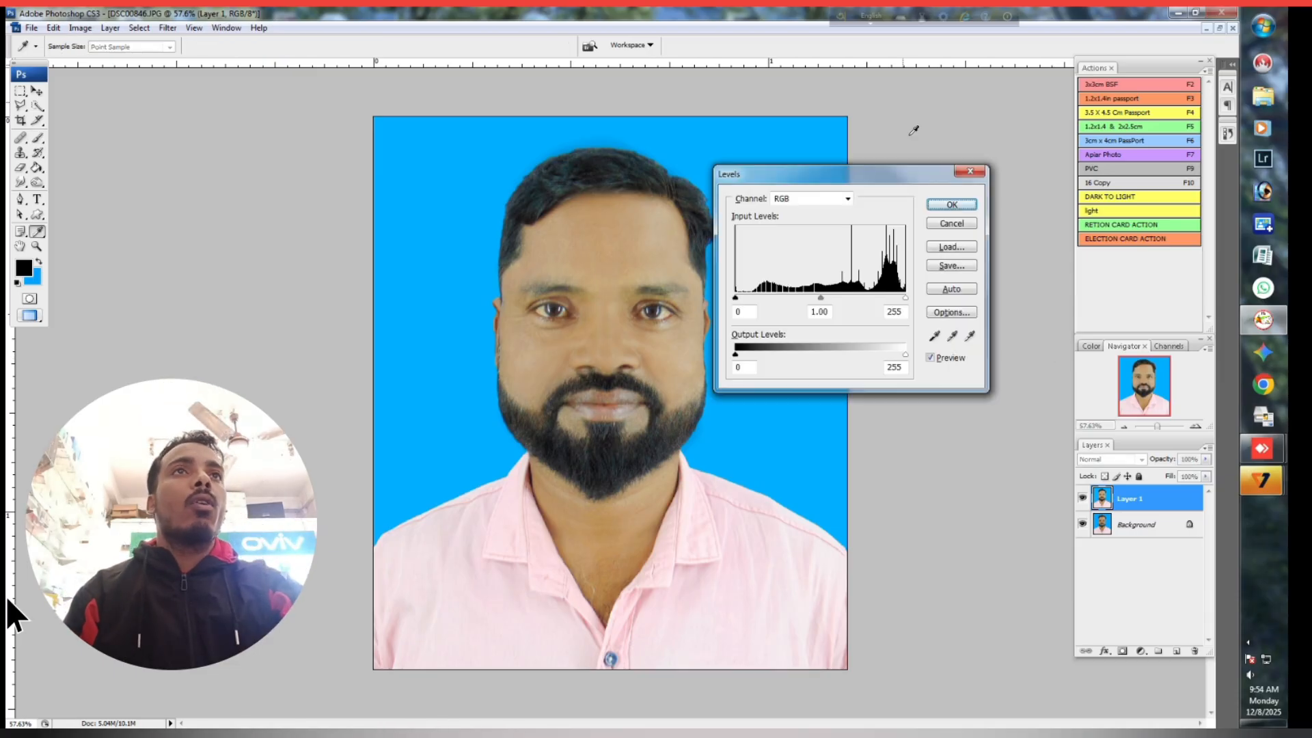
drag(852, 181, 909, 336)
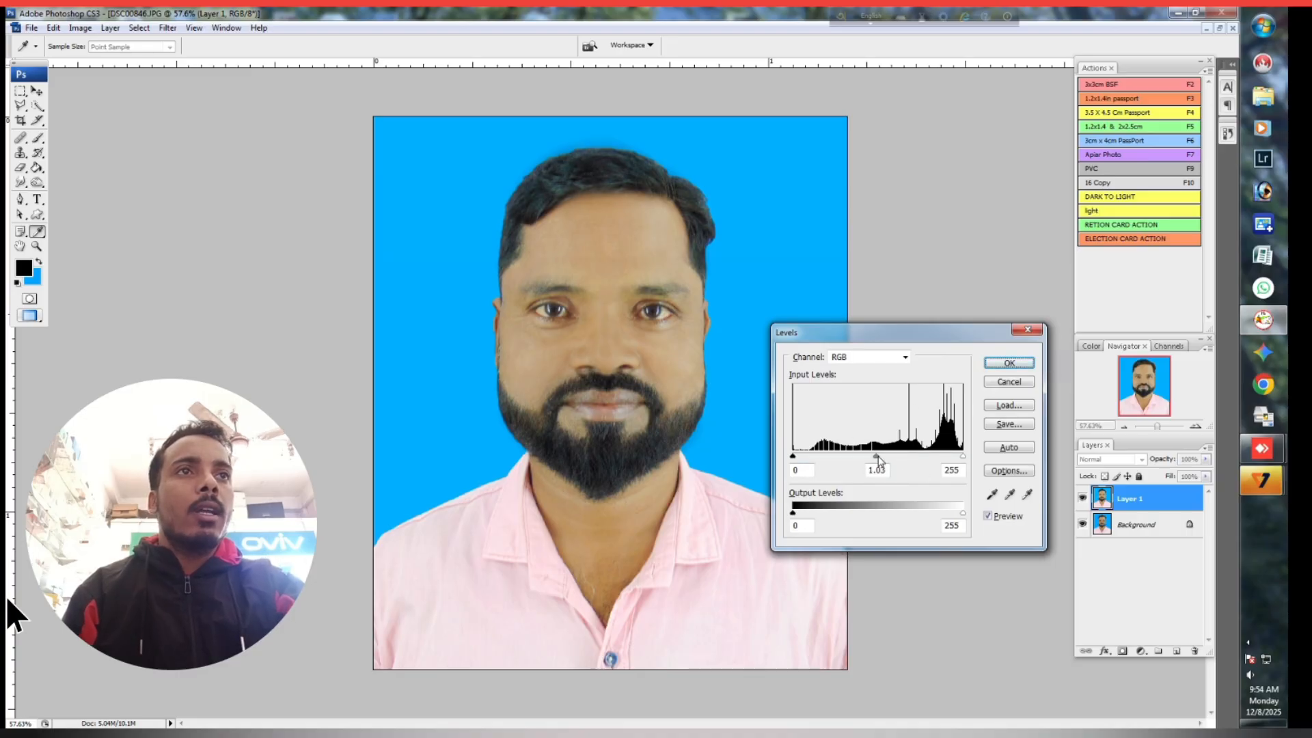
drag(880, 461, 881, 462)
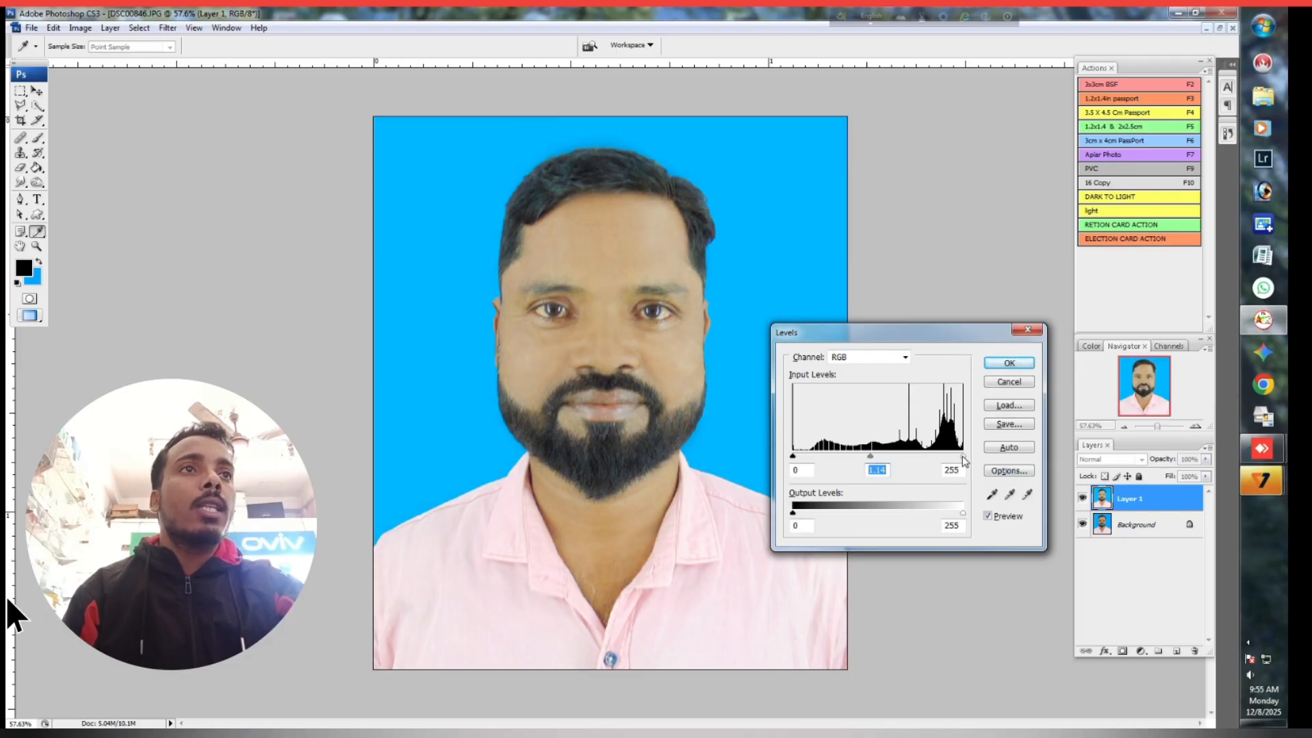
drag(964, 462, 960, 462)
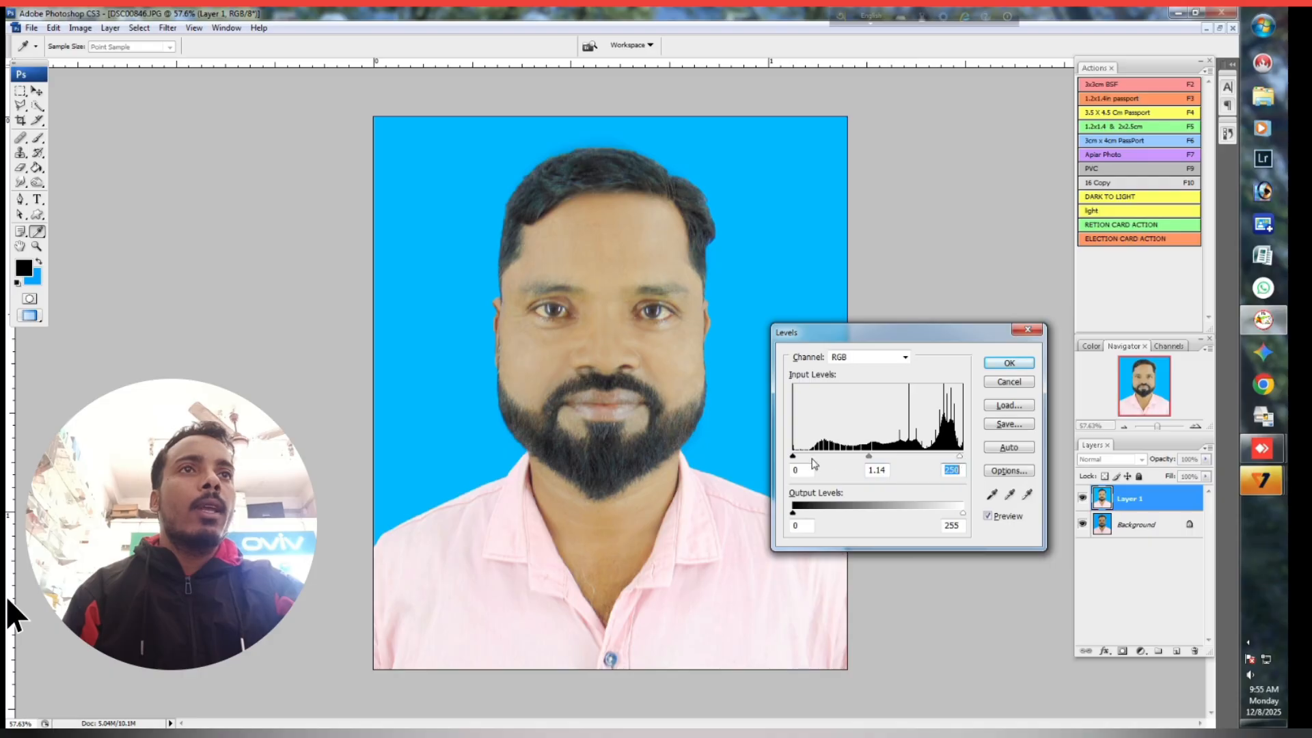
drag(799, 460, 800, 461)
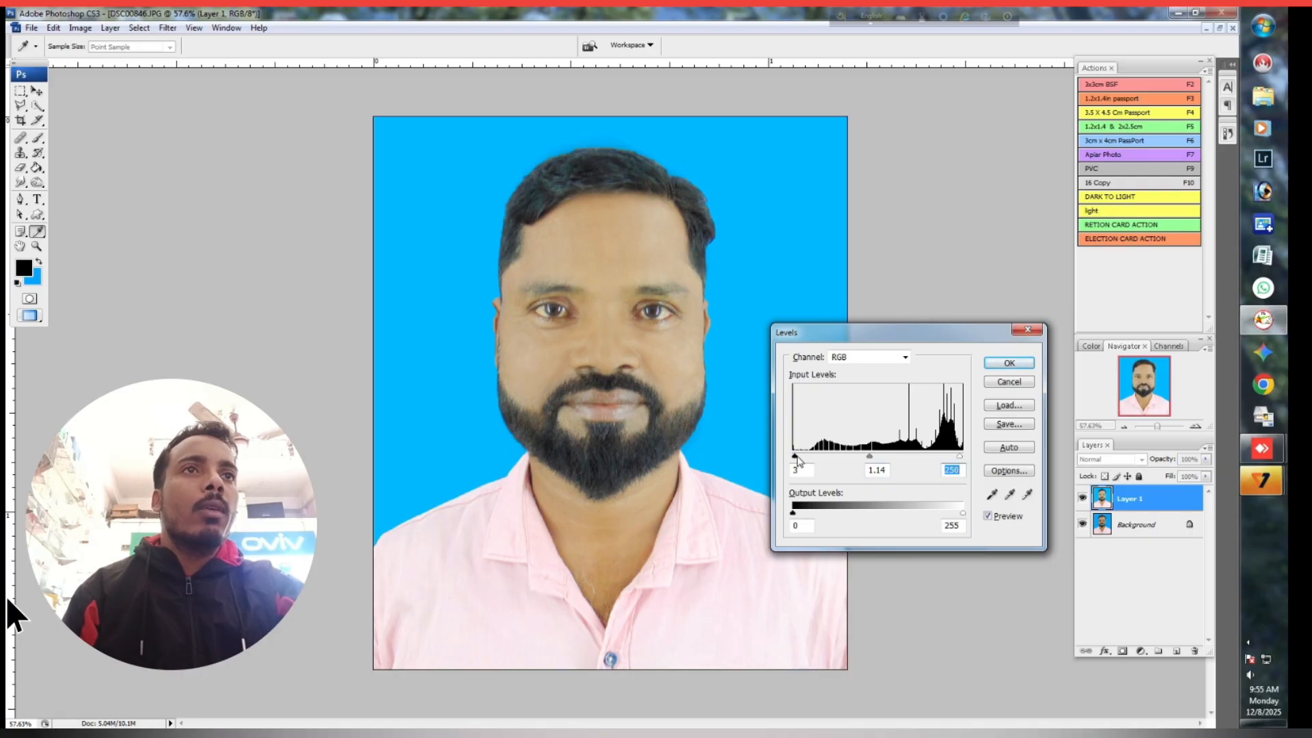
click(800, 457)
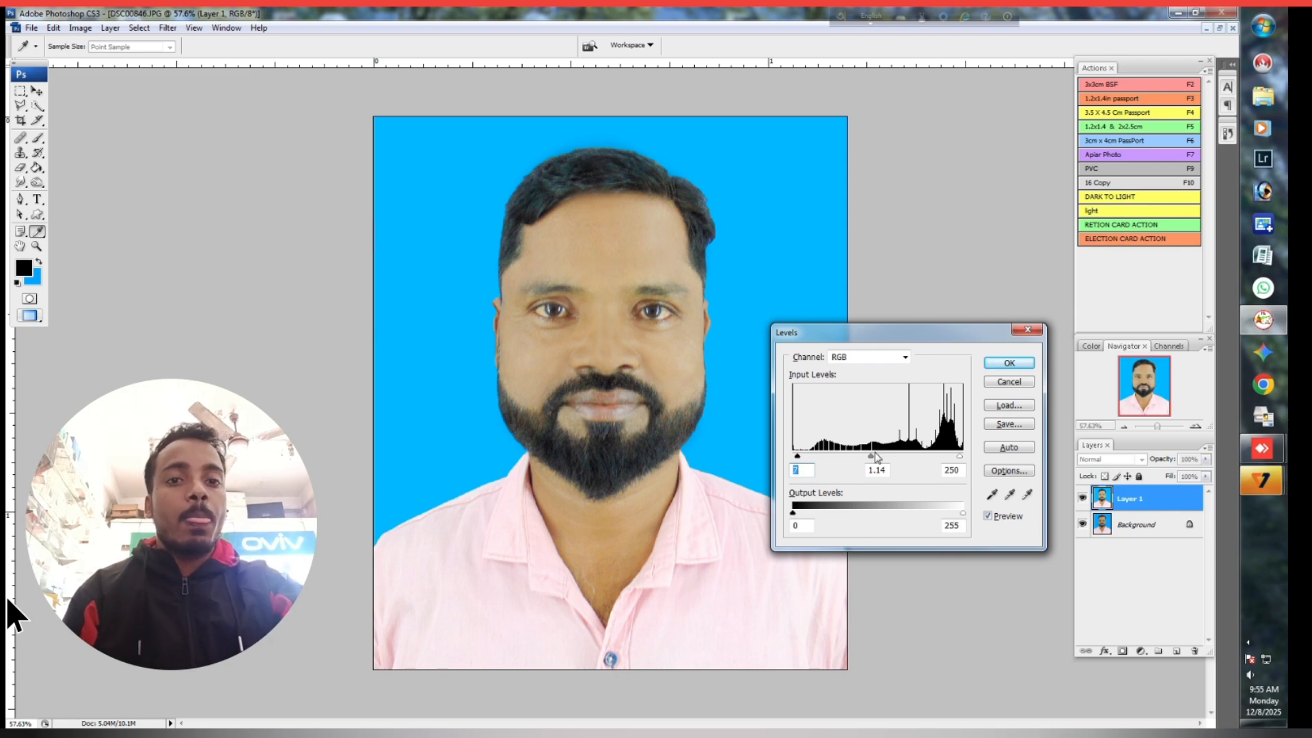
Lower the Blue channel's highlight input level to 227 and apply the Levels adjustment
click(847, 364)
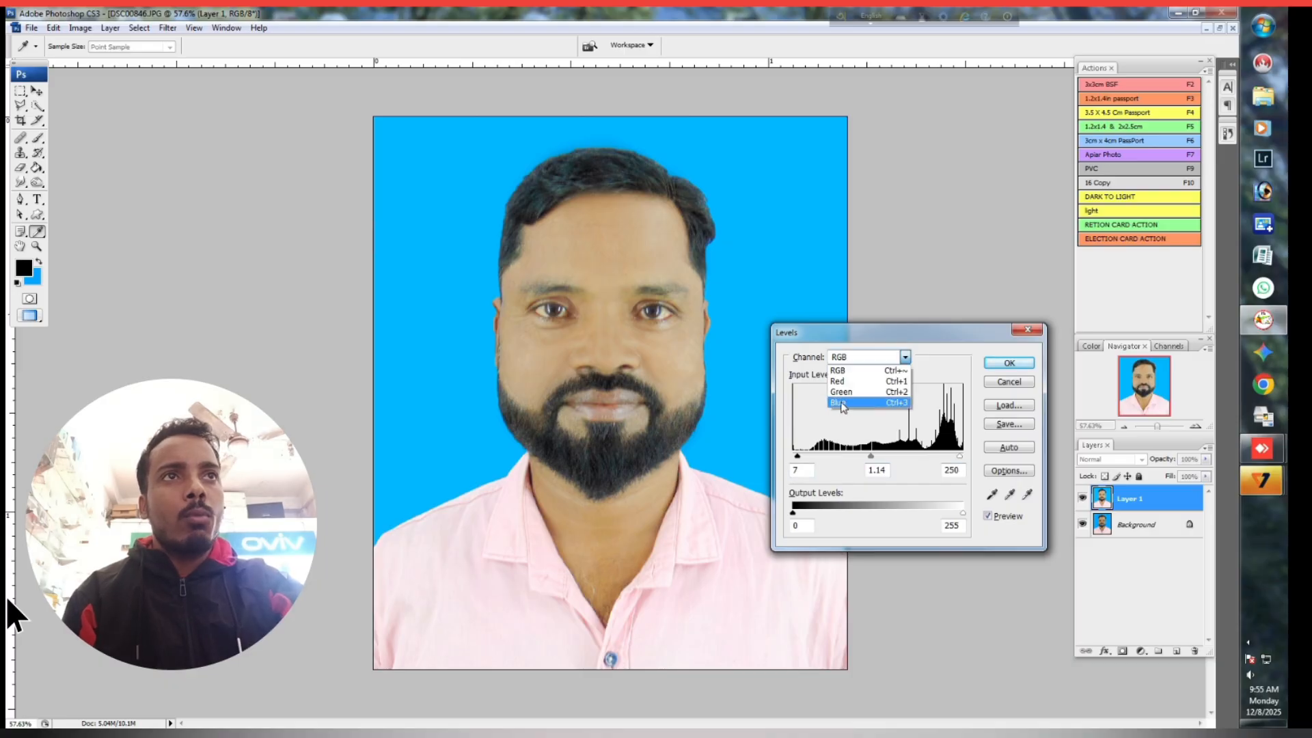
click(841, 402)
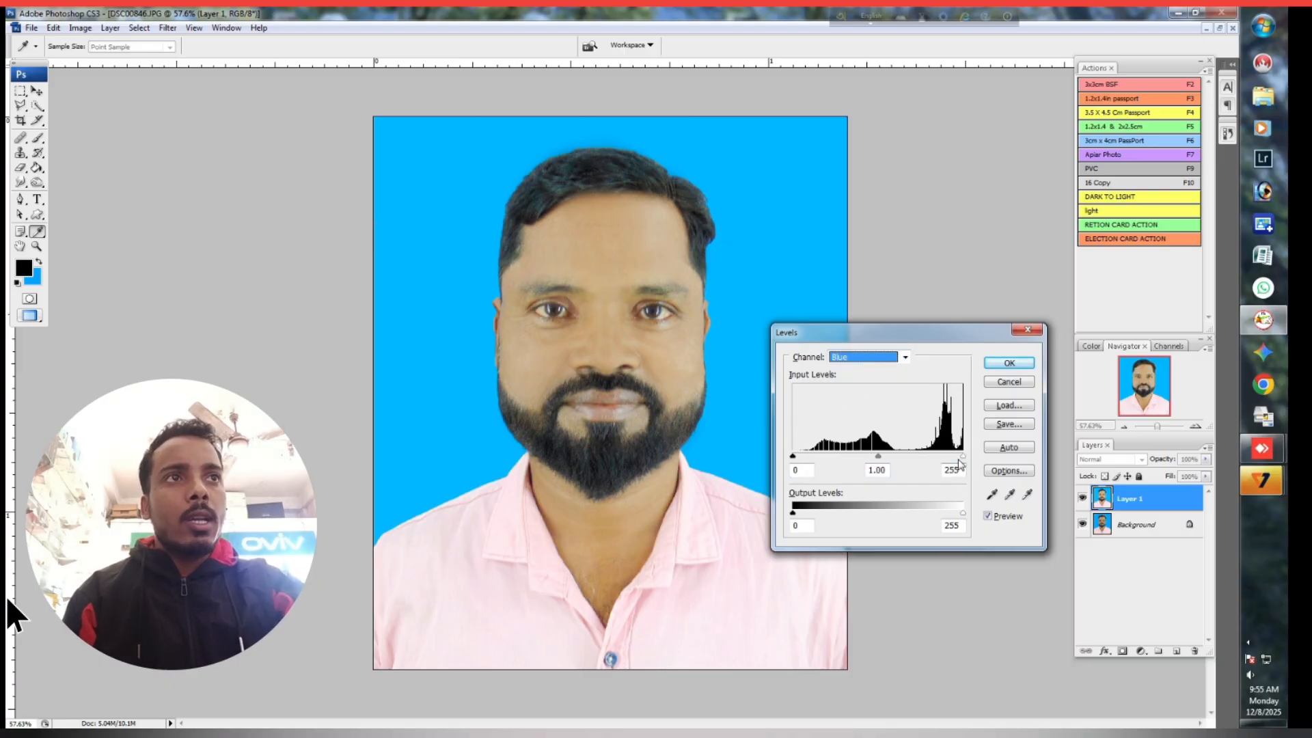
drag(963, 456, 946, 458)
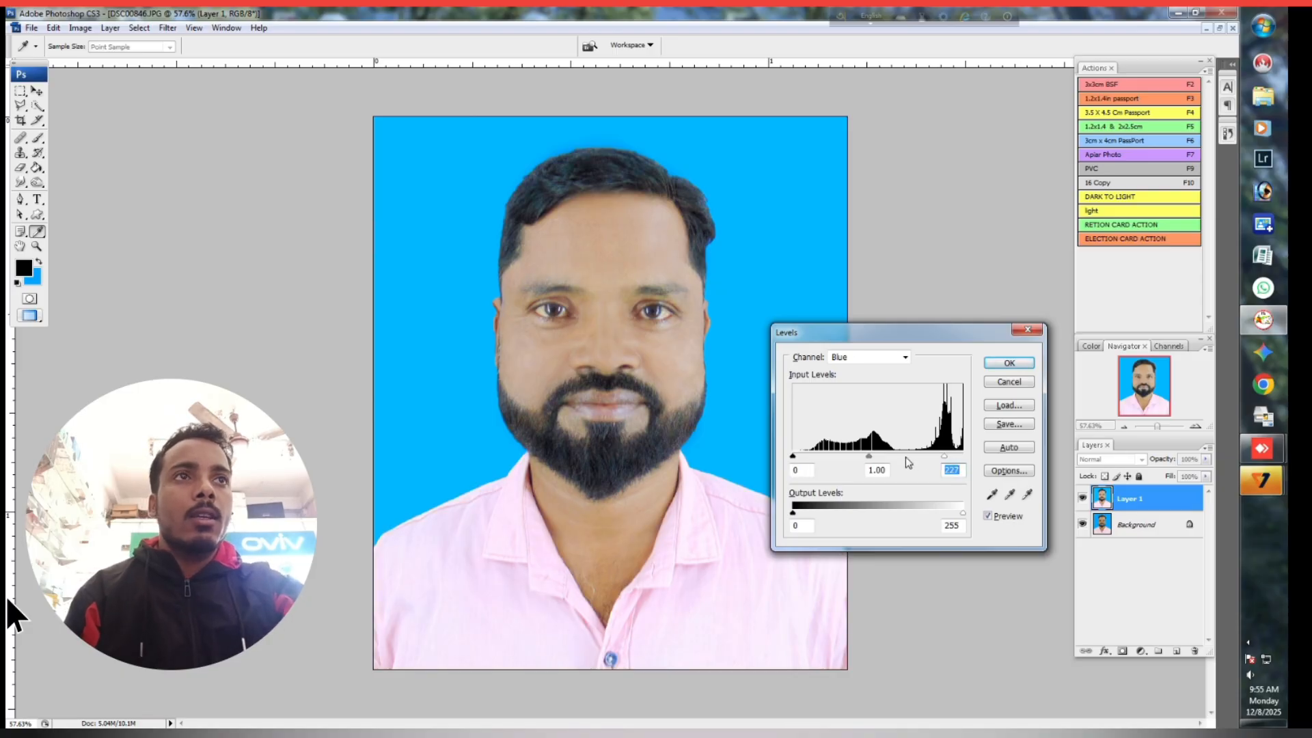
click(1011, 366)
key(b)
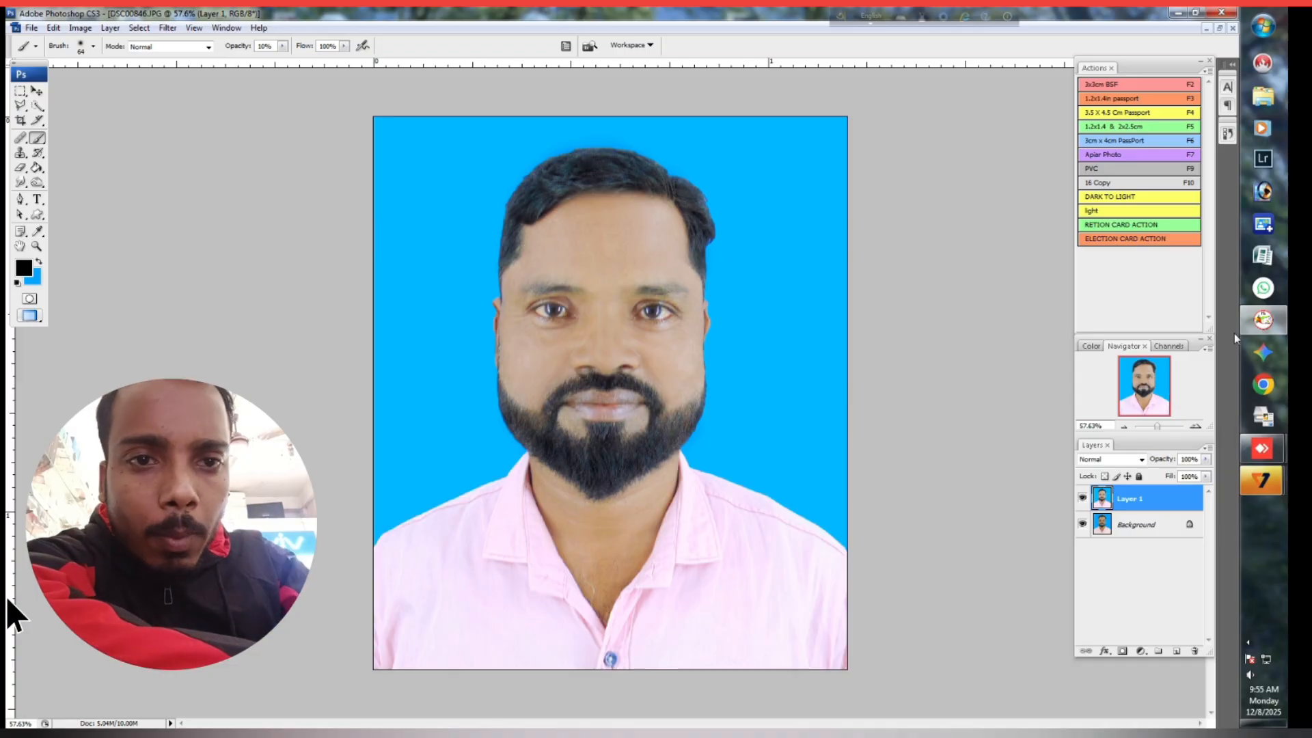
Apply a Brightness/Contrast adjustment with brightness +9 and contrast -3
click(80, 27)
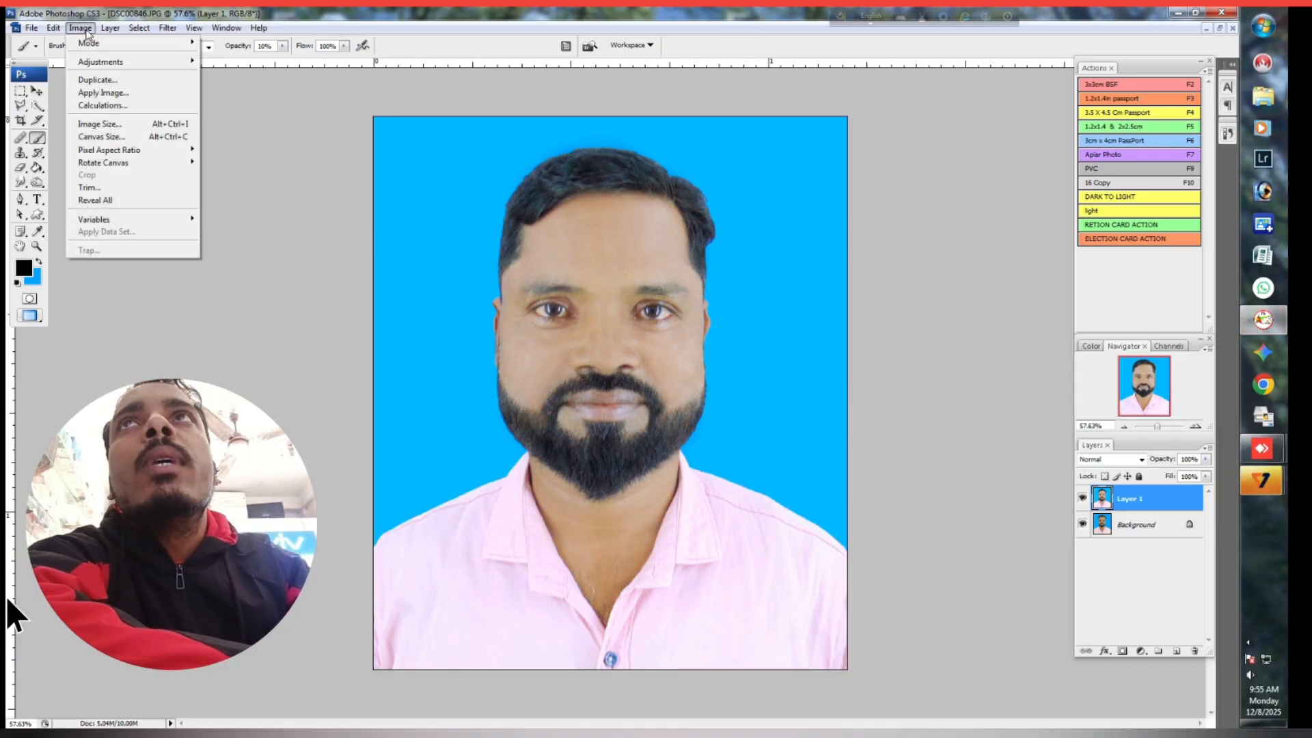
mouse_move(107, 67)
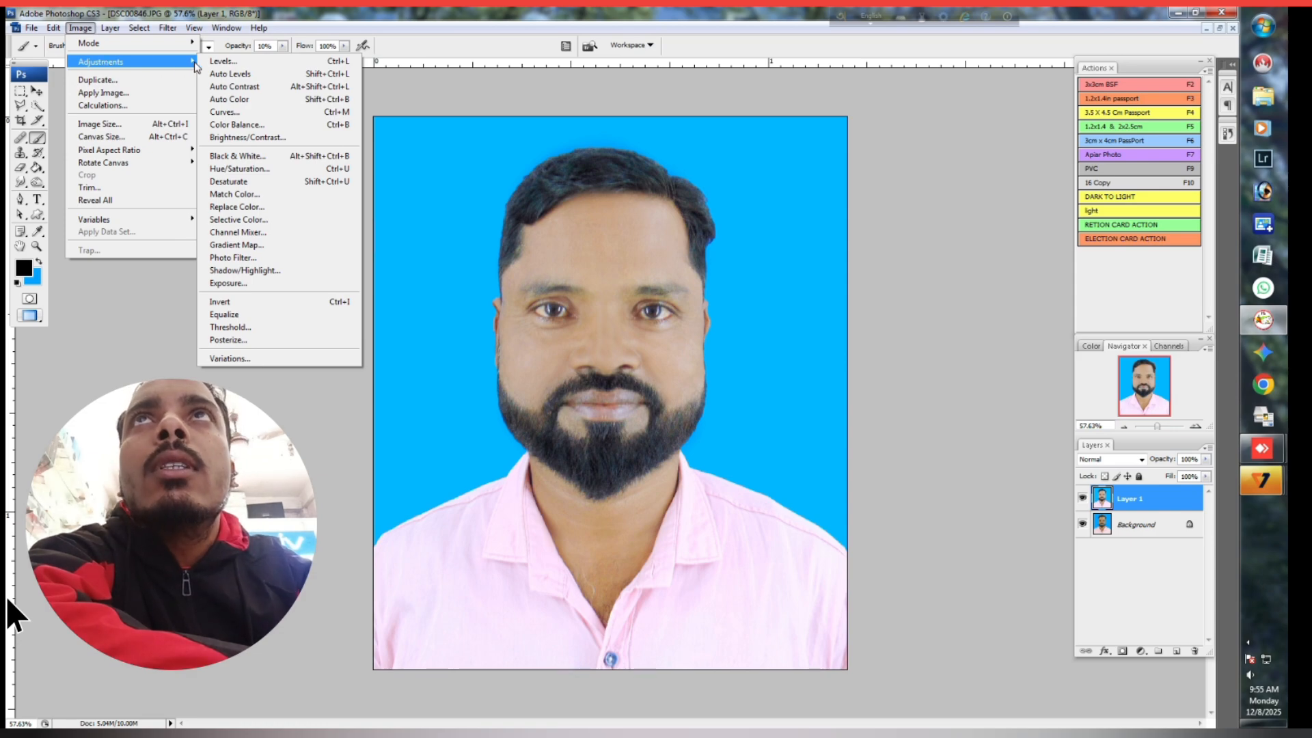
click(255, 139)
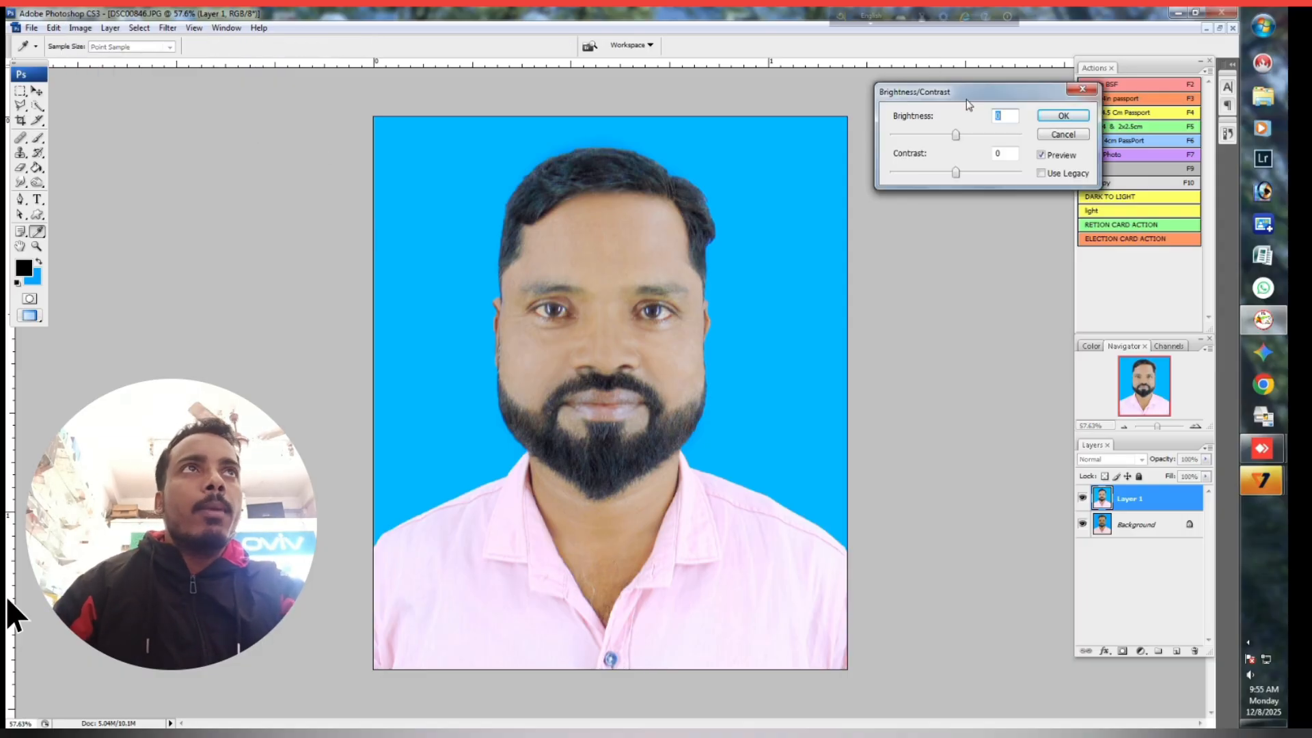
drag(969, 94, 935, 293)
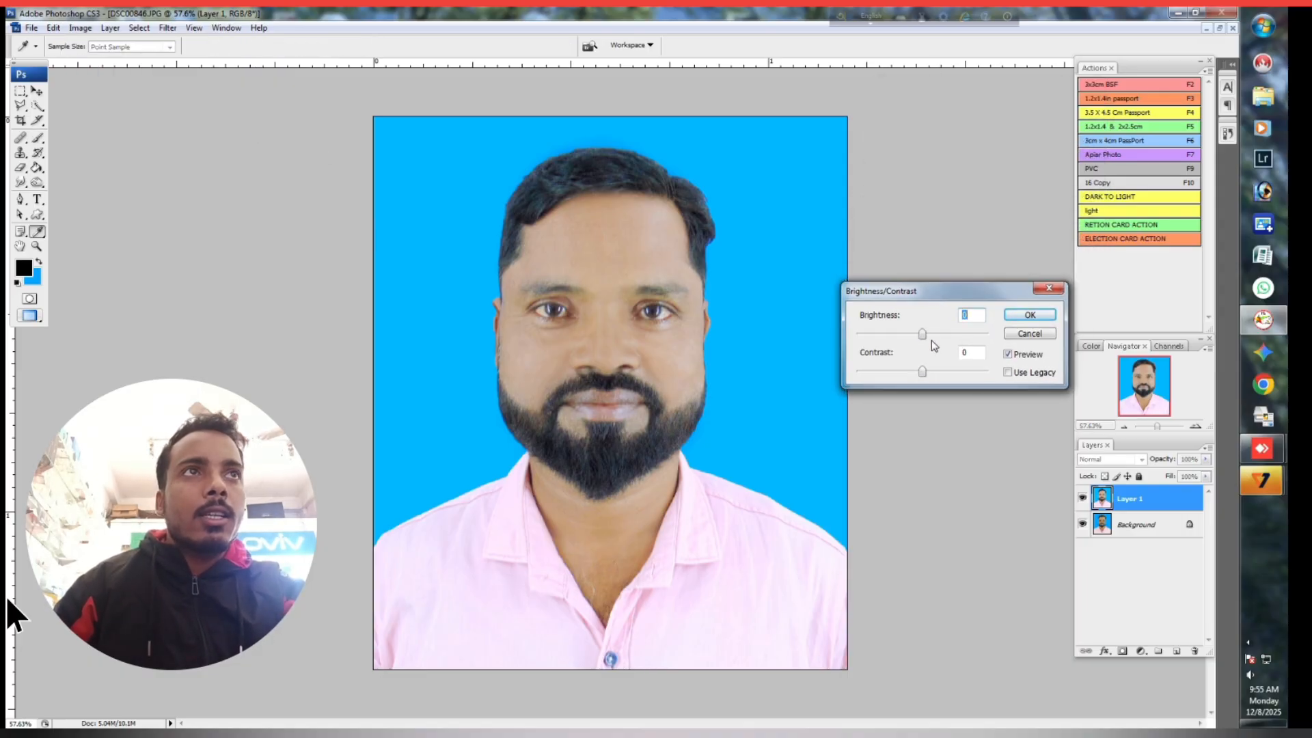
drag(922, 374, 926, 336)
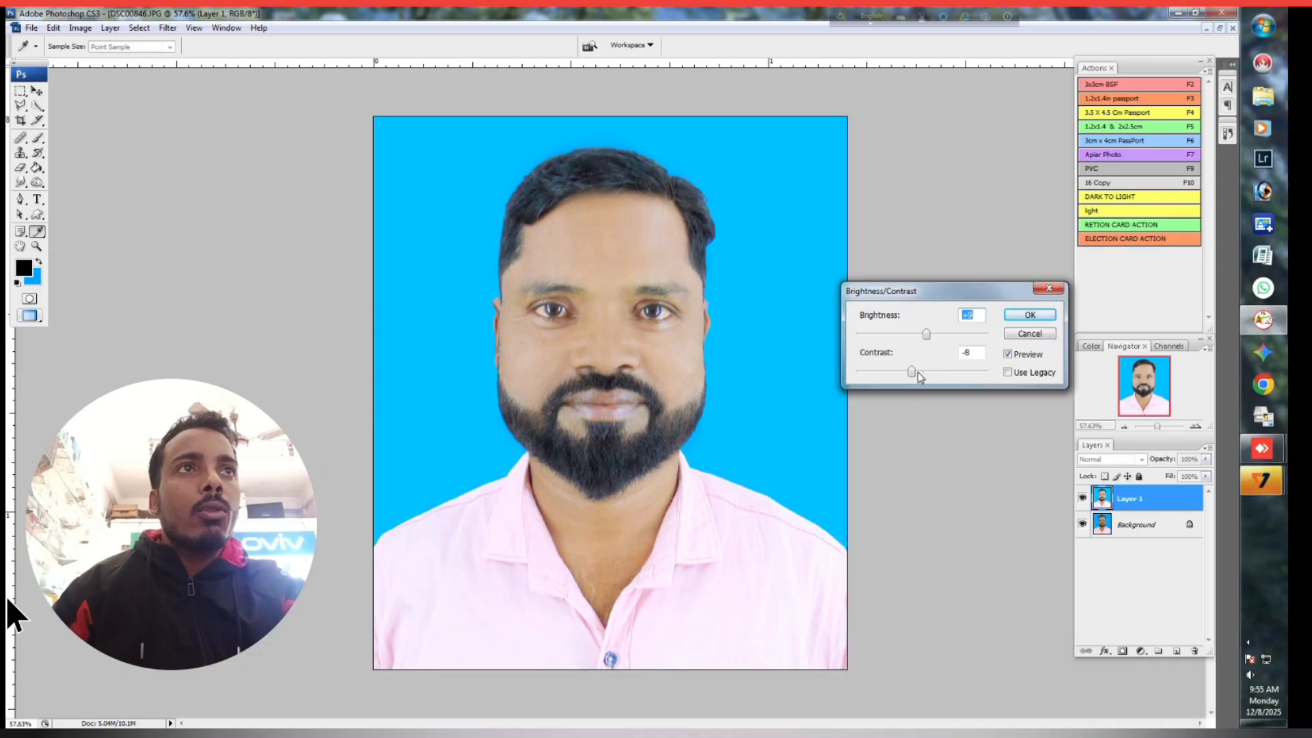
drag(917, 372, 941, 372)
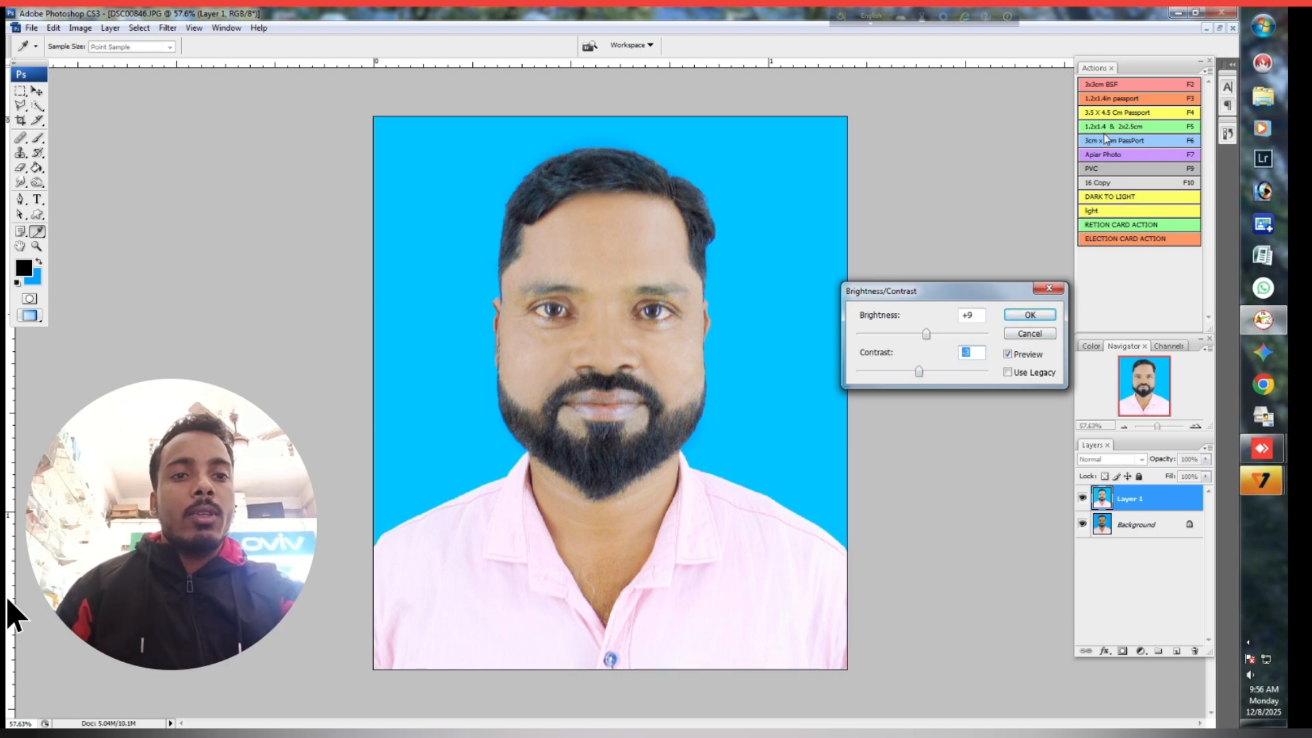
click(1030, 315)
key(b)
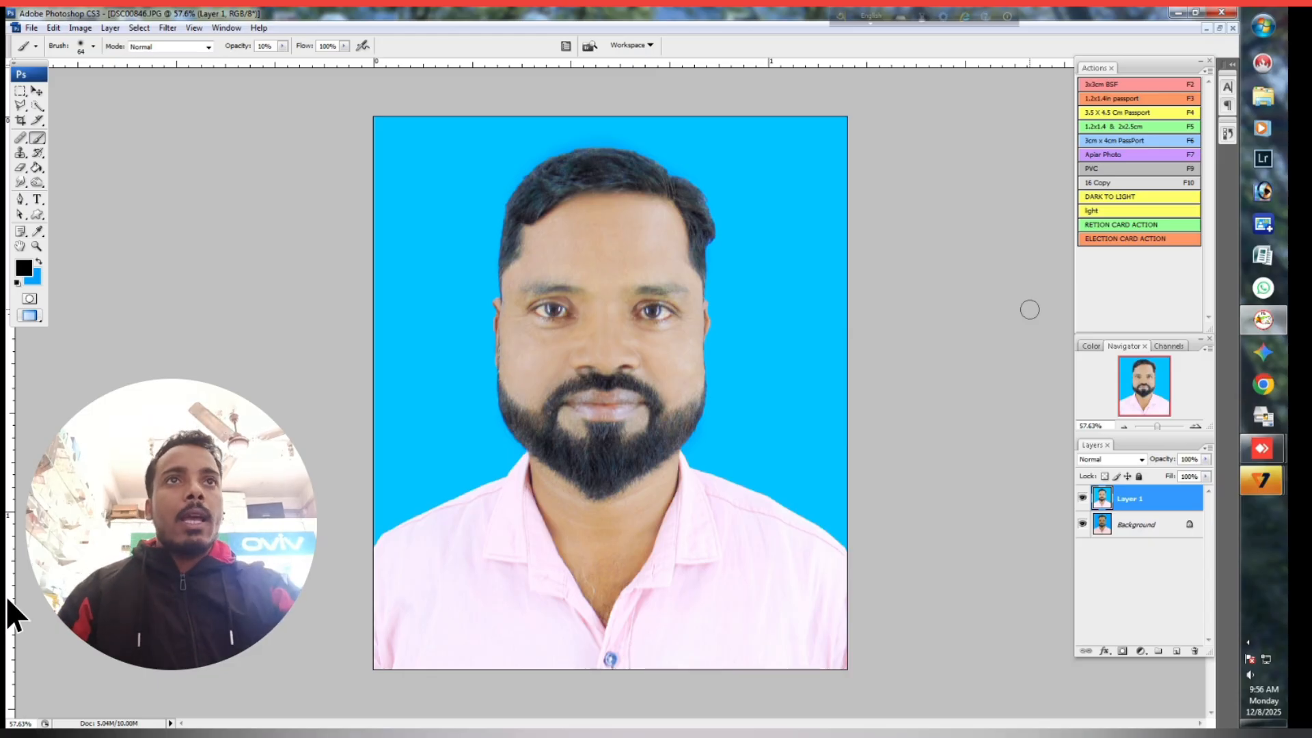
Inspect the retouched face up close and compare the whole portrait with the original by toggling Layer 1's visibility
scroll(676, 295, up, 3)
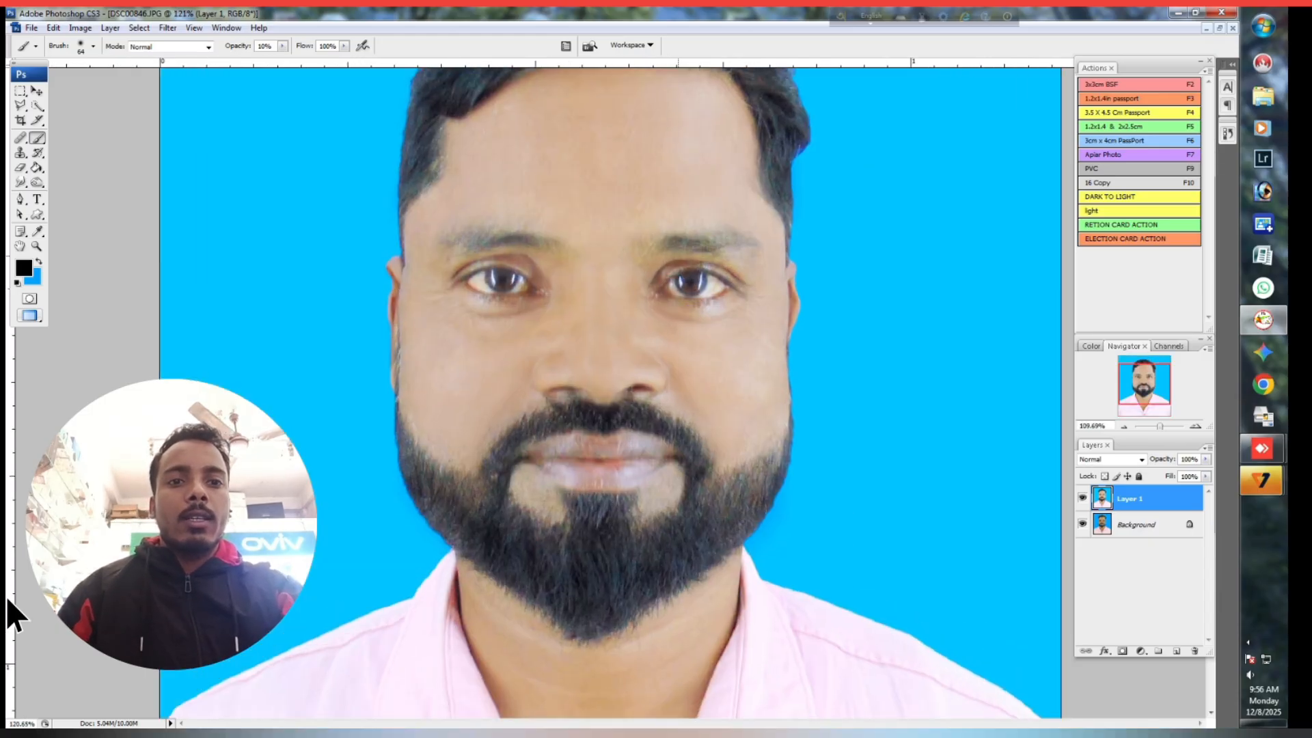
scroll(679, 290, up, 2)
scroll(683, 287, down, 2)
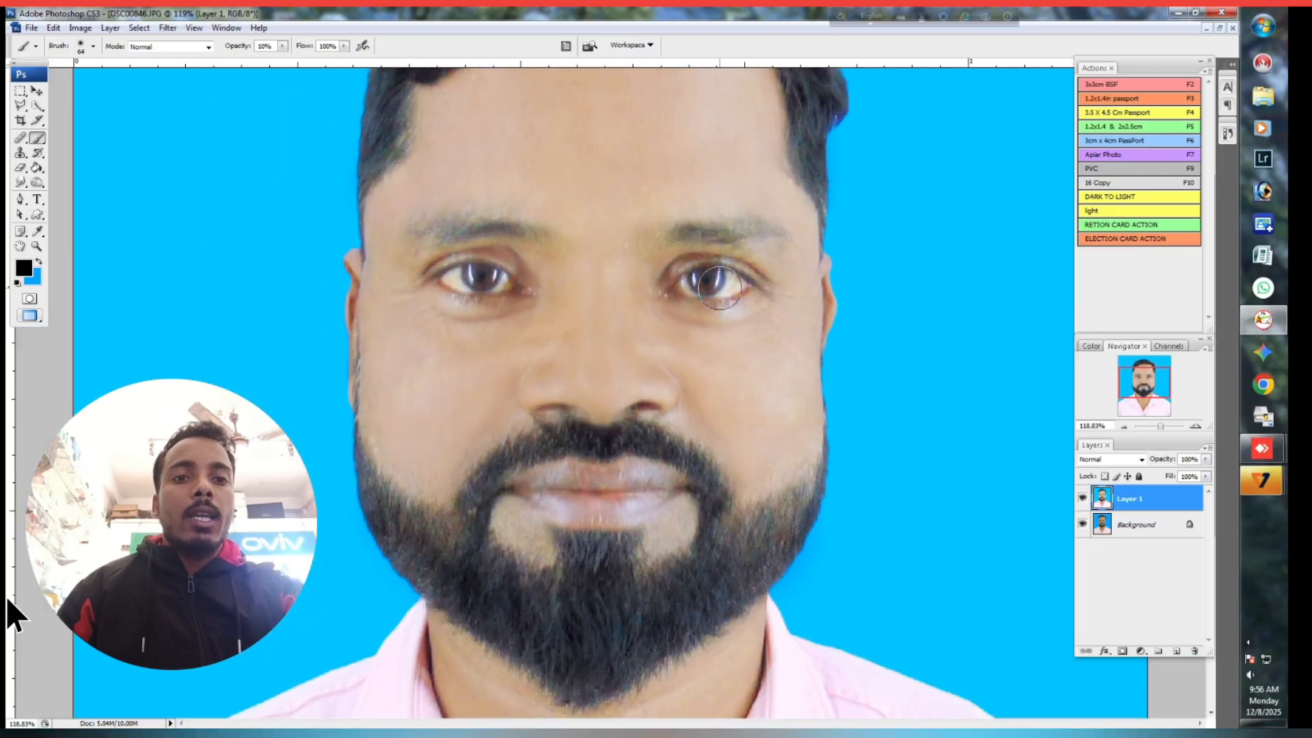
scroll(720, 287, down, 3)
scroll(720, 288, down, 1)
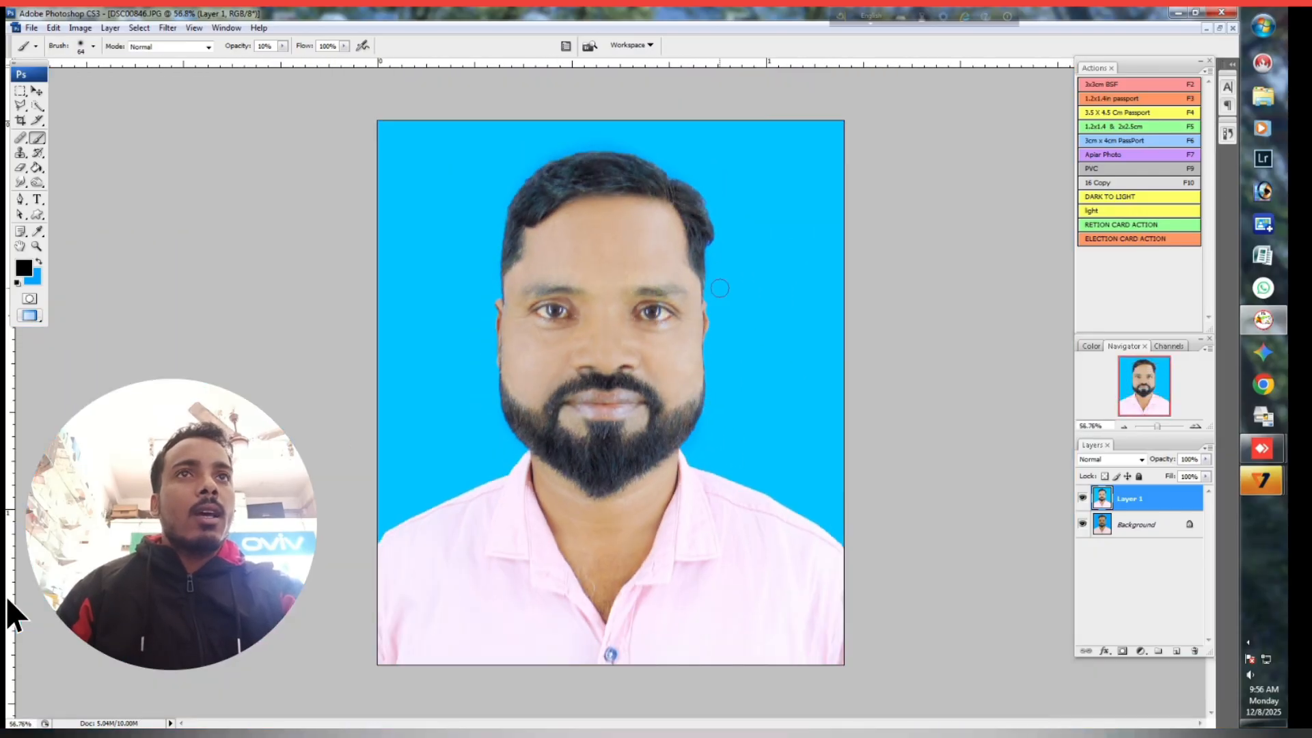
scroll(720, 288, up, 1)
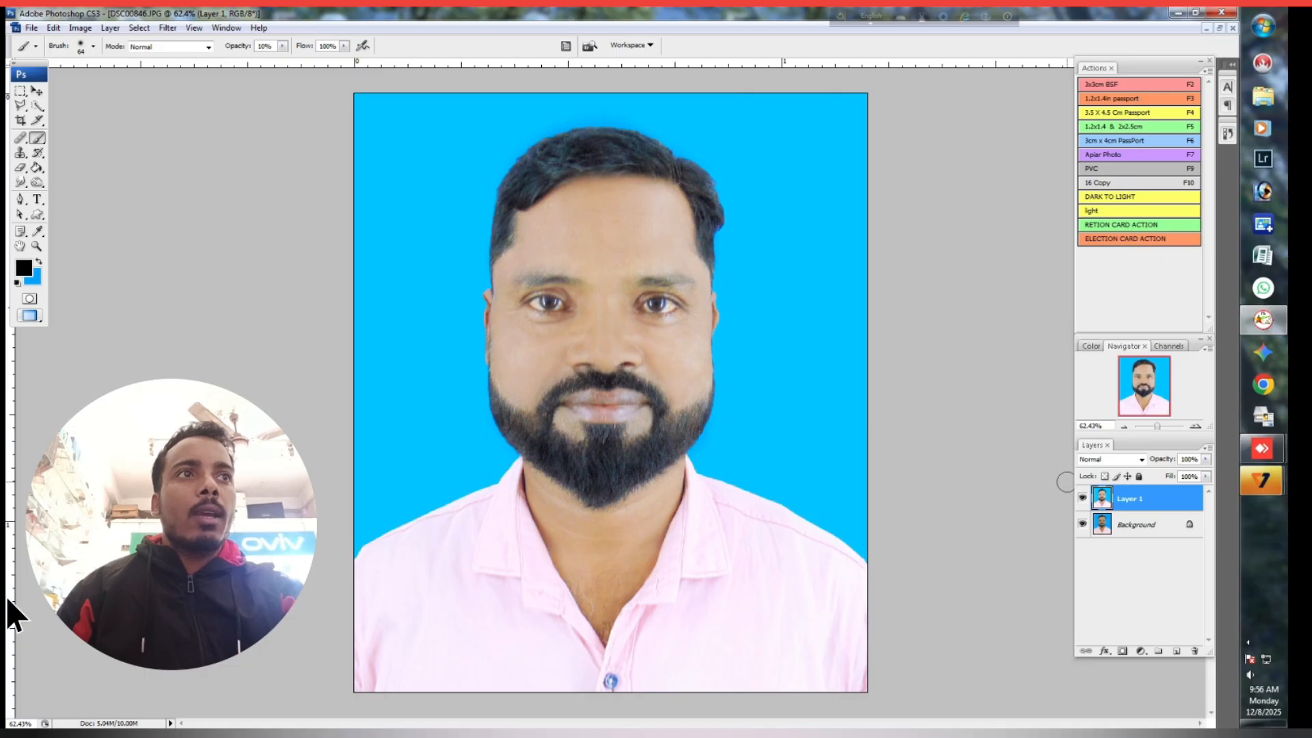
click(1081, 498)
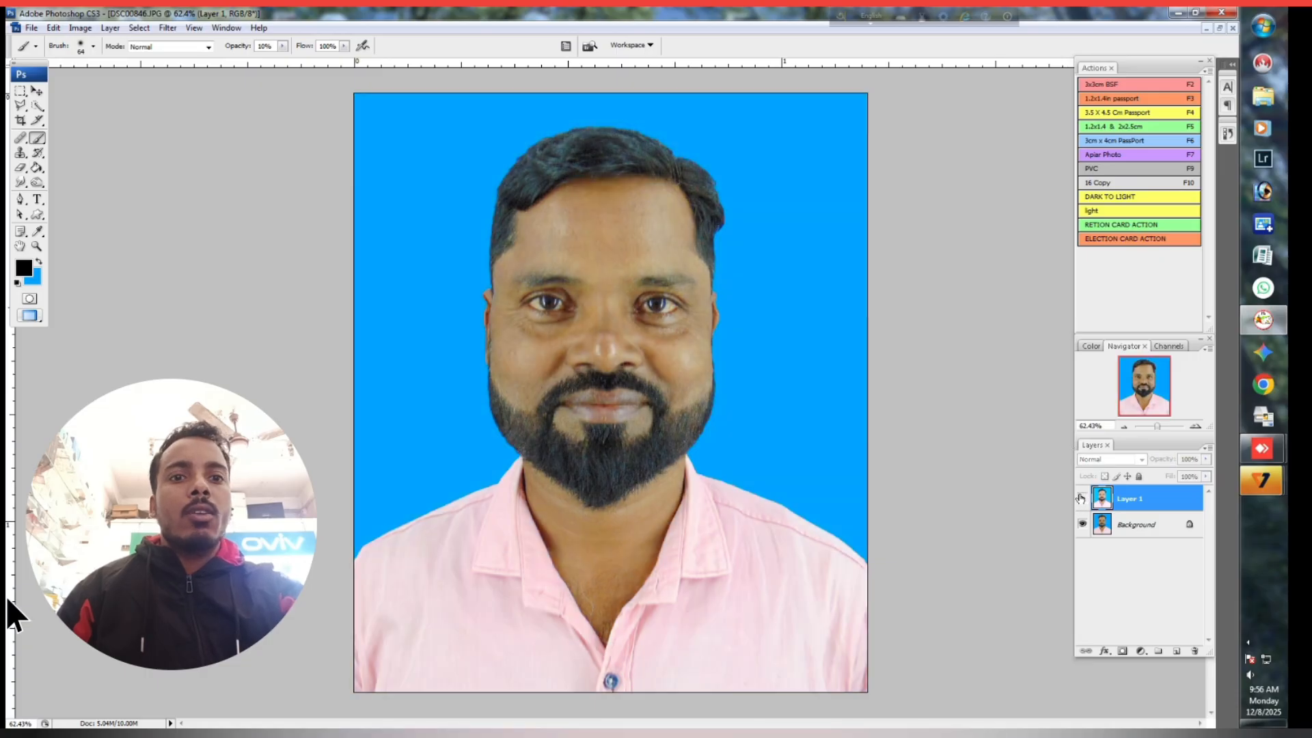
click(1081, 499)
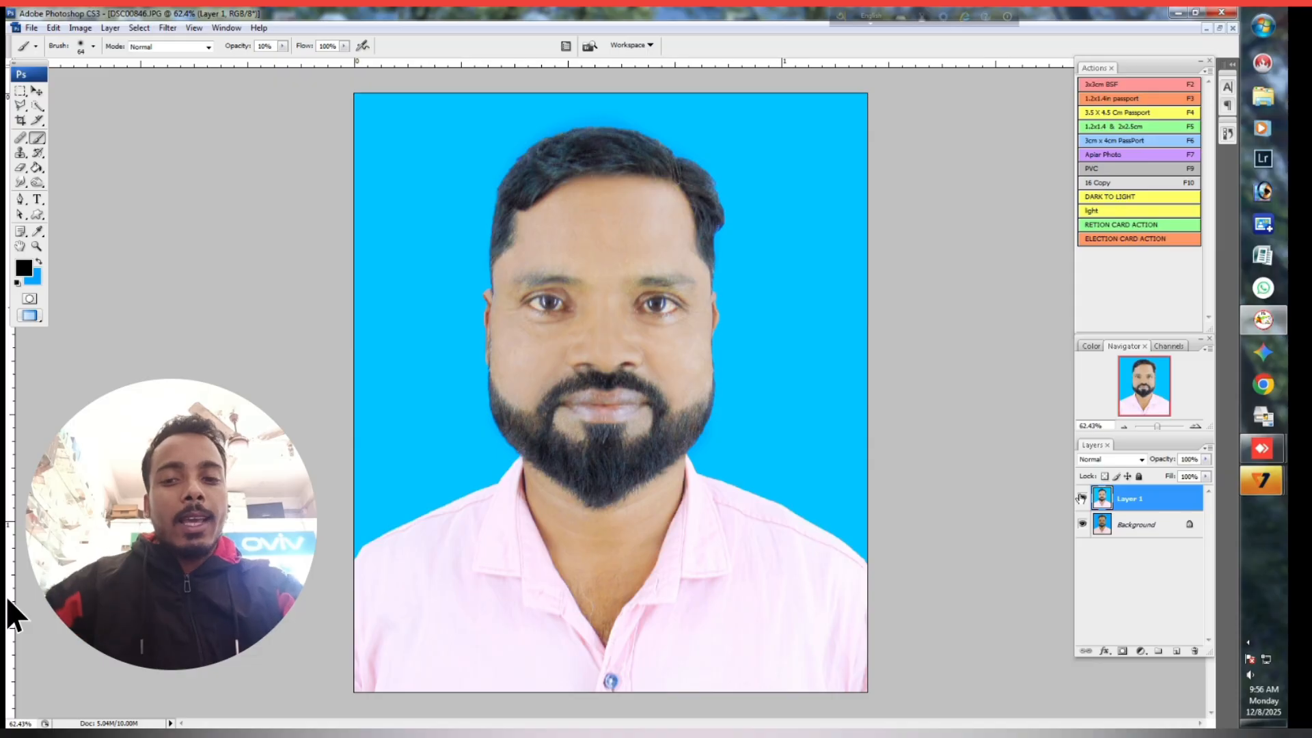
click(1082, 498)
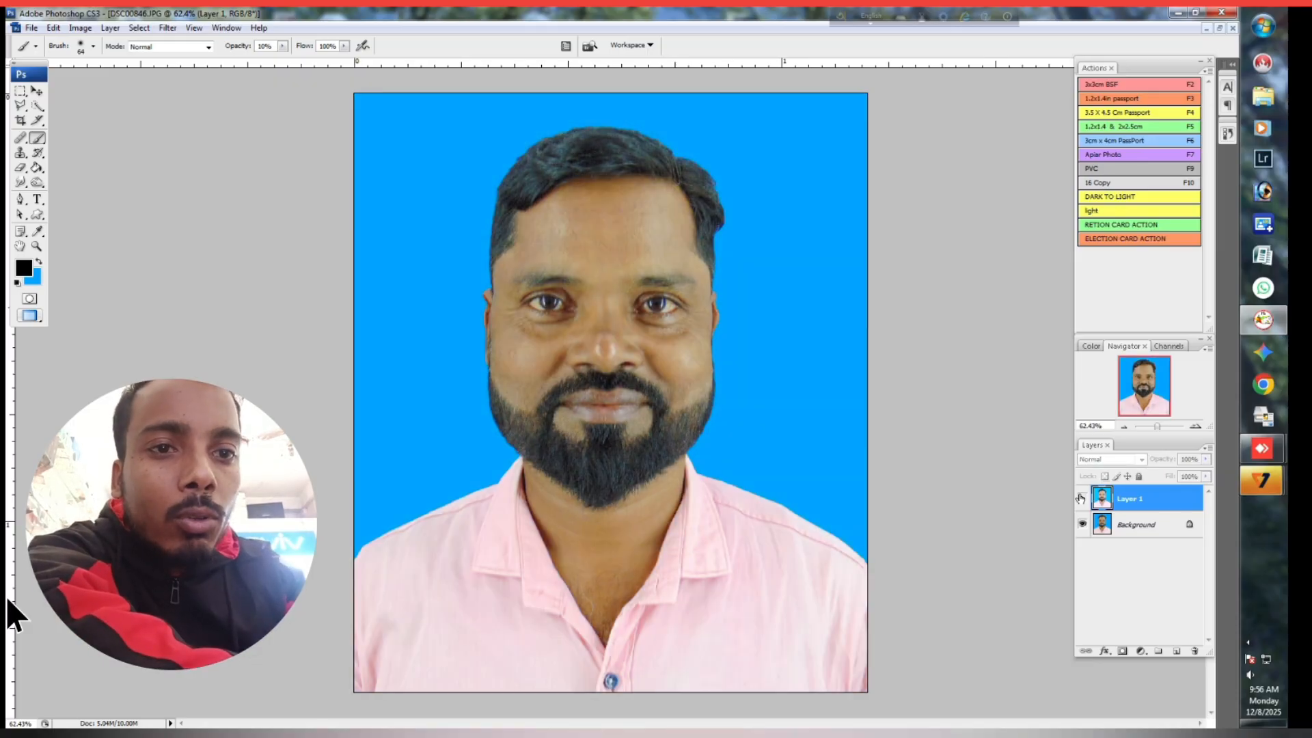
Compare the face before and after retouching at closer range by repeatedly hiding and showing Layer 1, leaving the layer shown
scroll(1050, 532, up, 2)
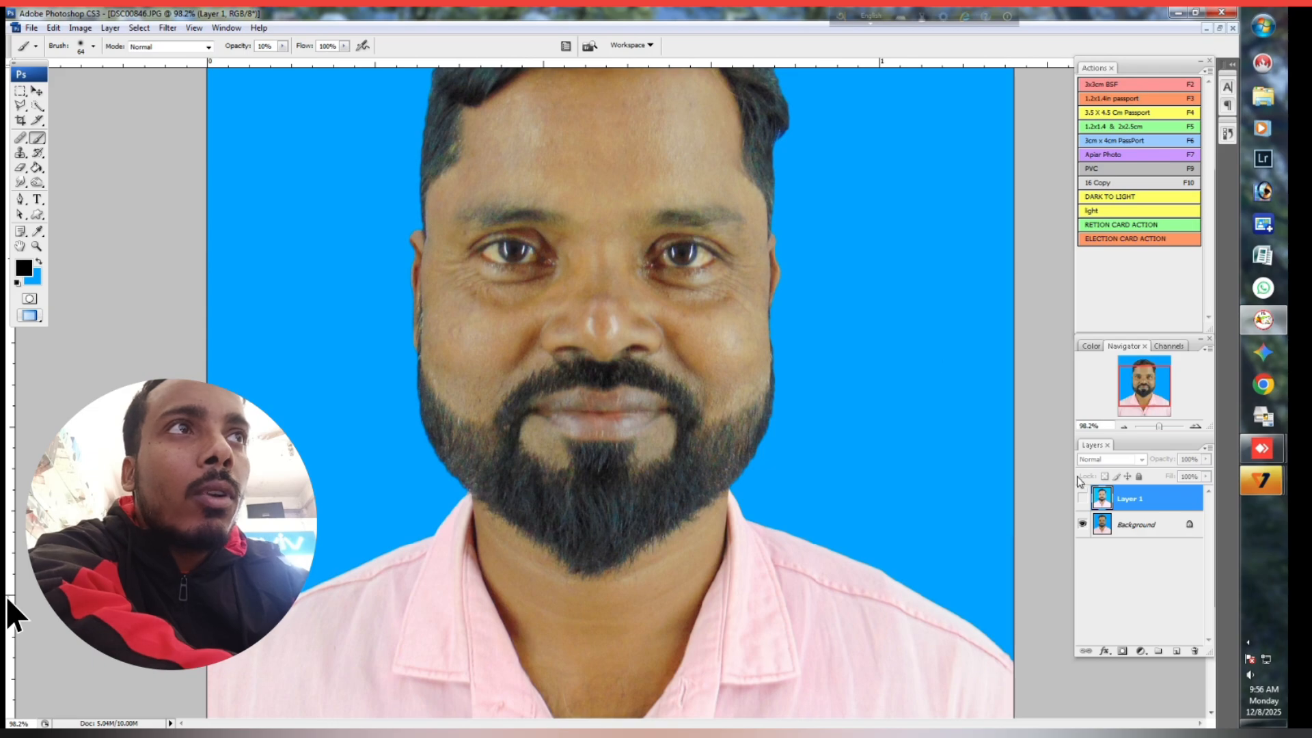
click(1082, 499)
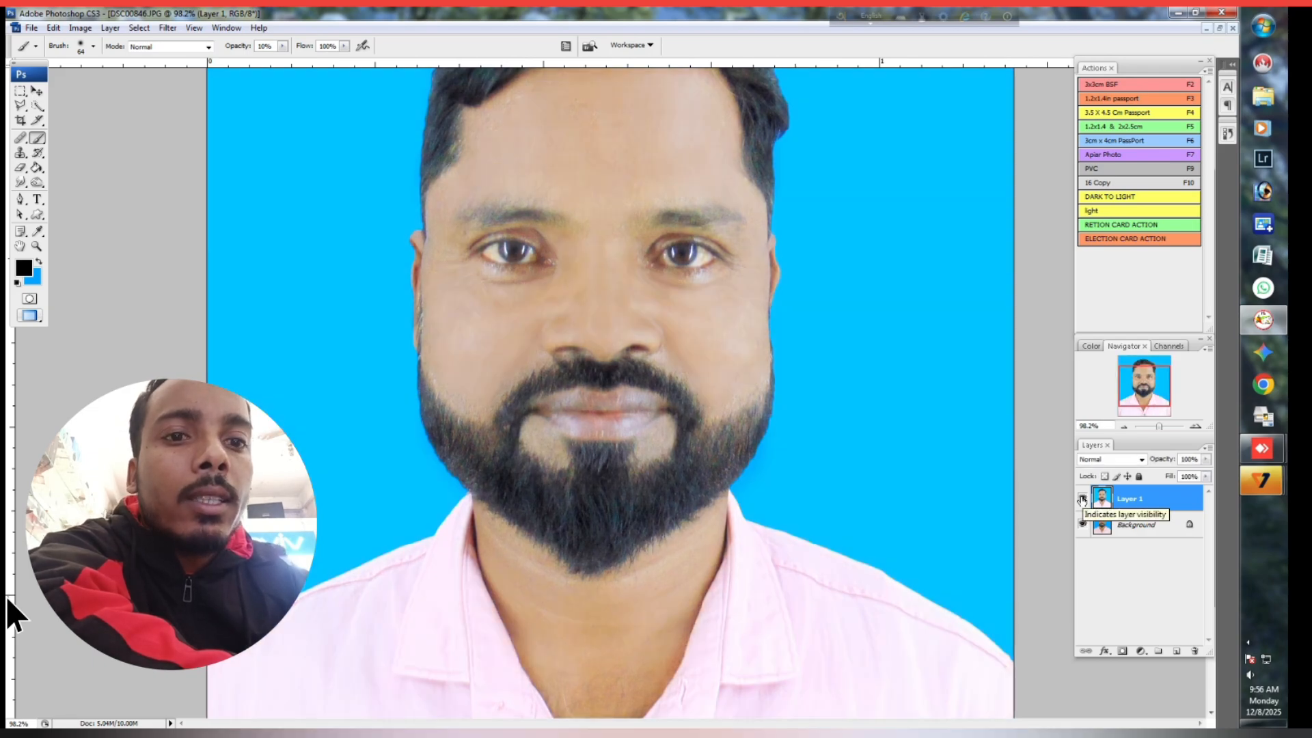
click(1082, 498)
click(1082, 498)
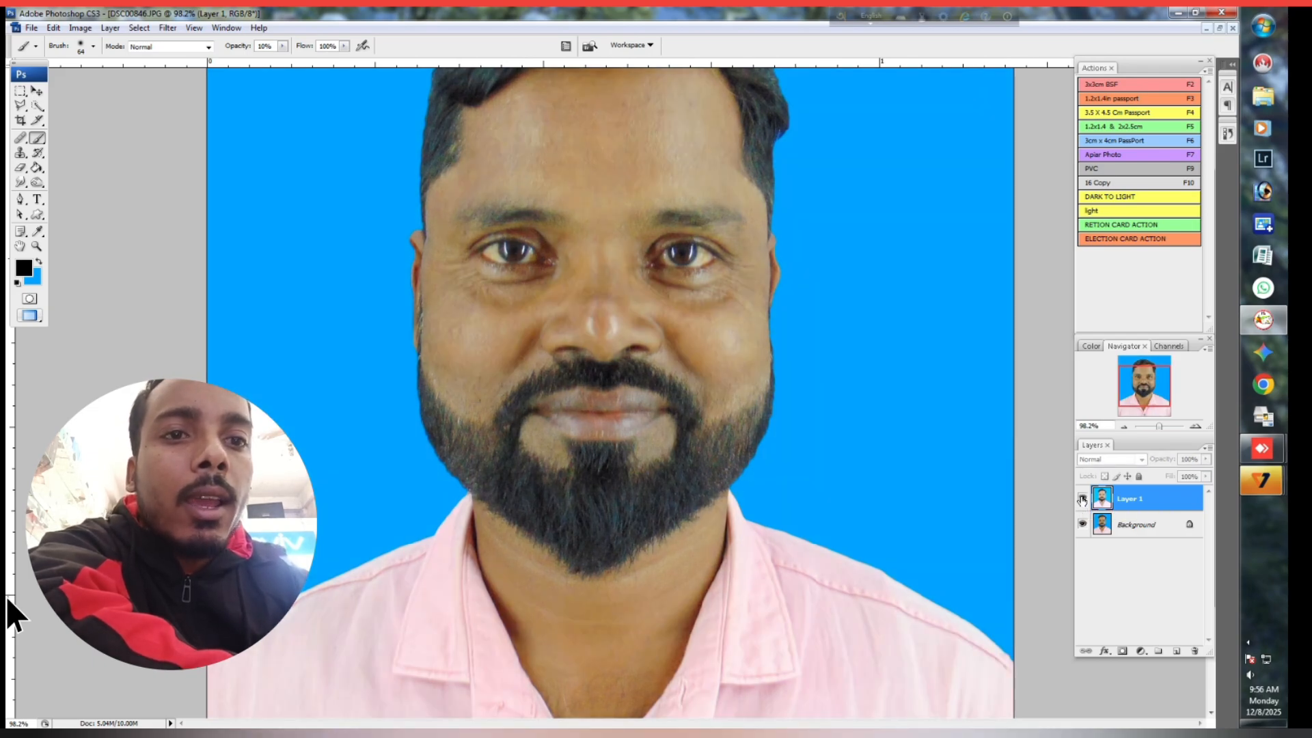
click(1082, 498)
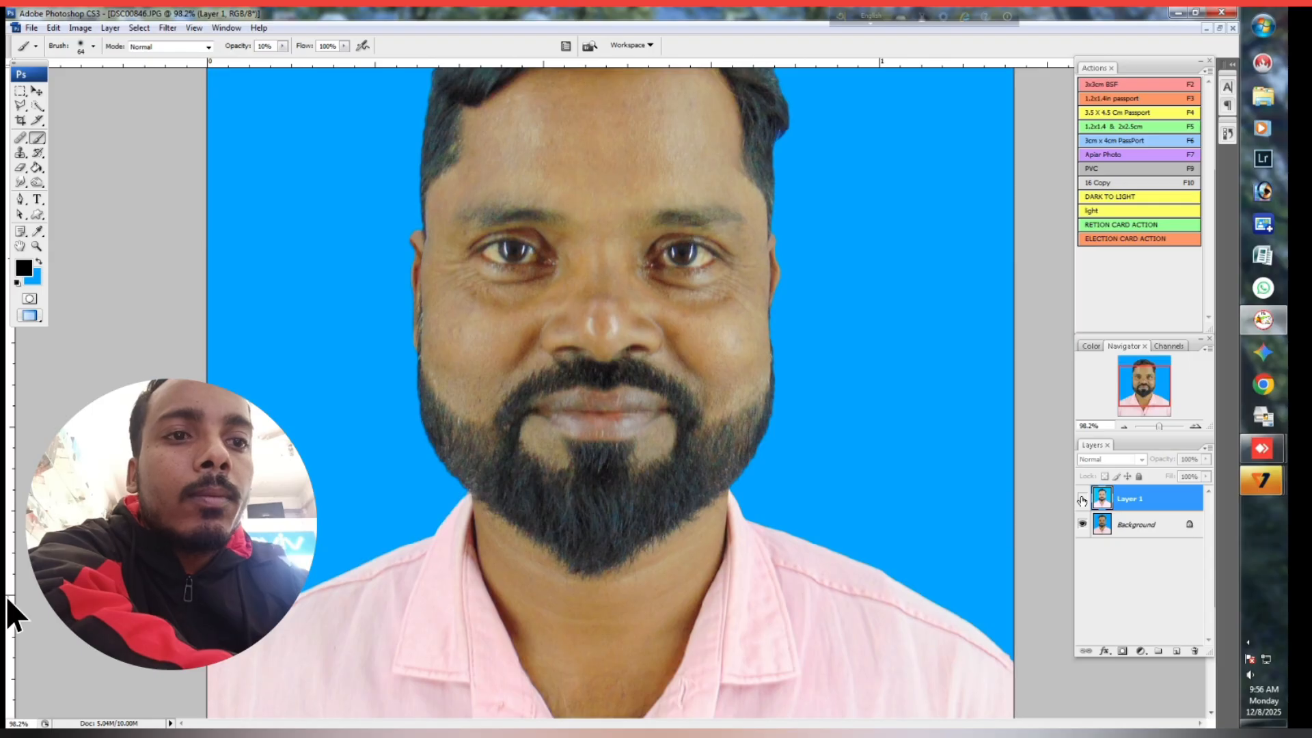
click(1082, 499)
click(1082, 499)
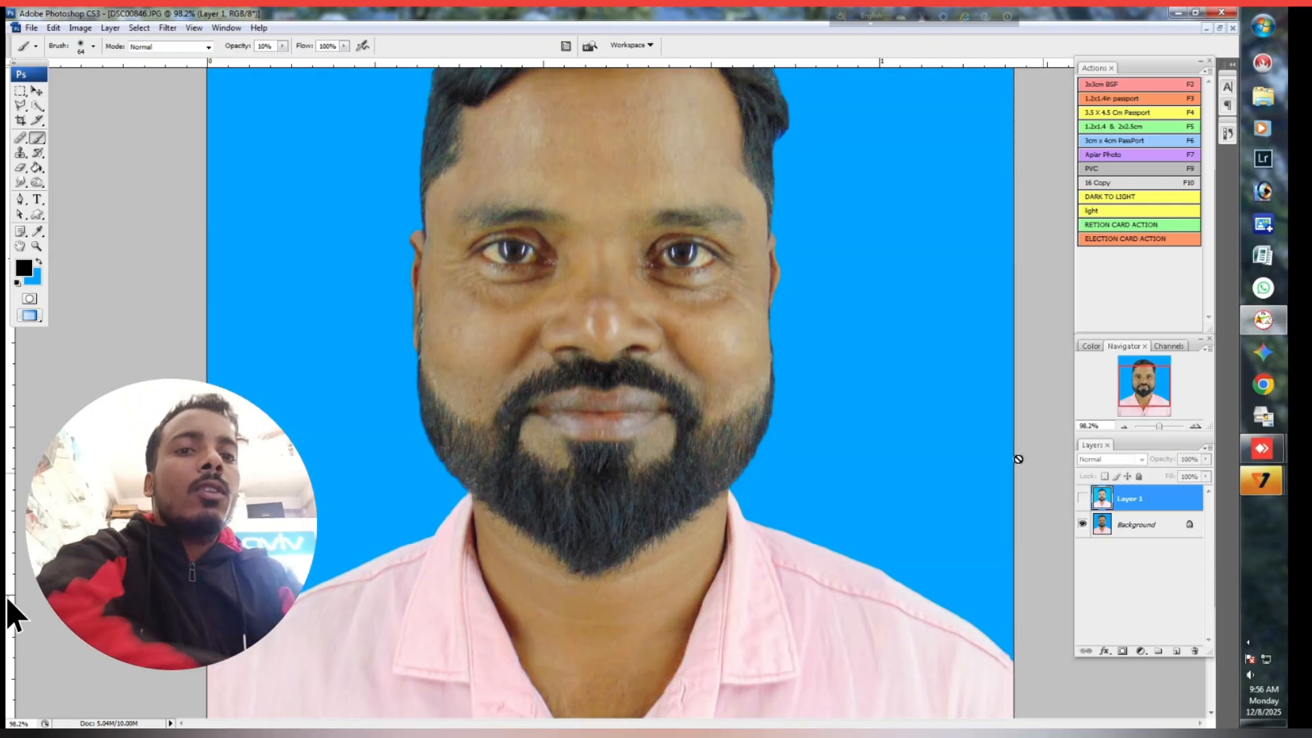
scroll(640, 327, down, 1)
scroll(640, 328, down, 1)
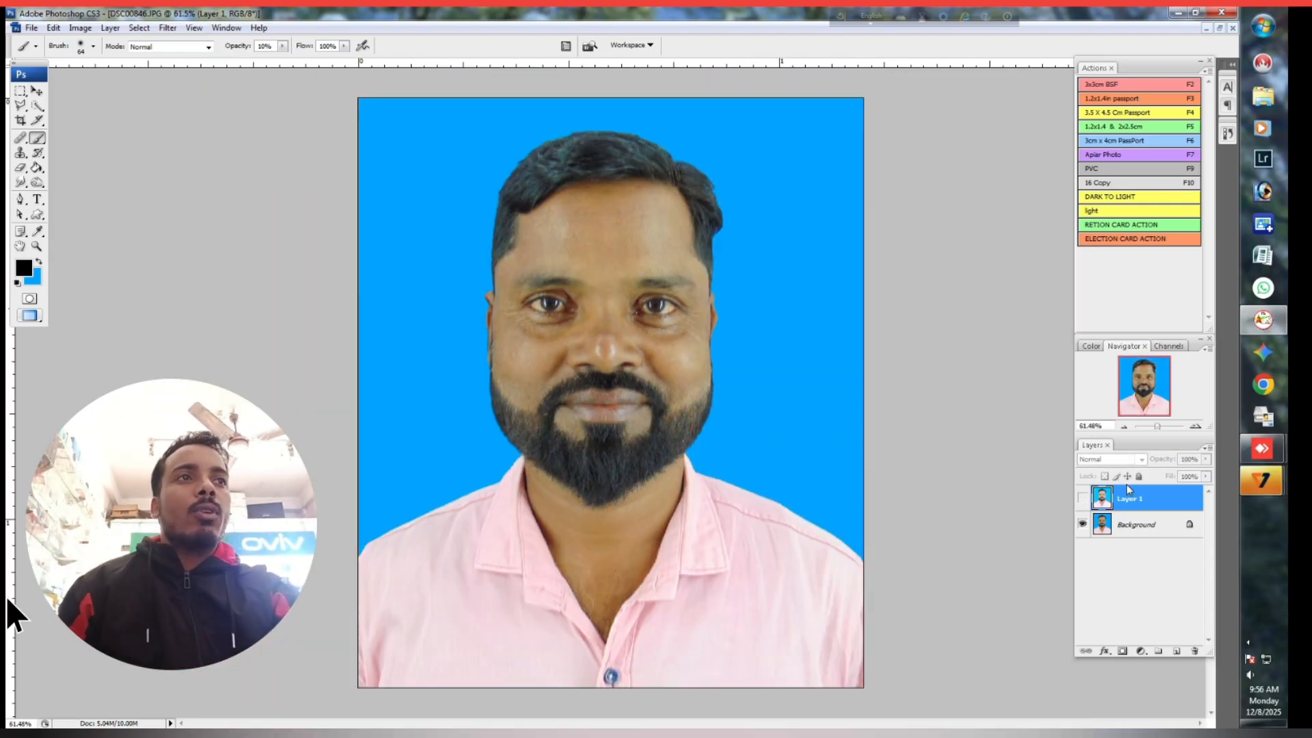
click(1082, 498)
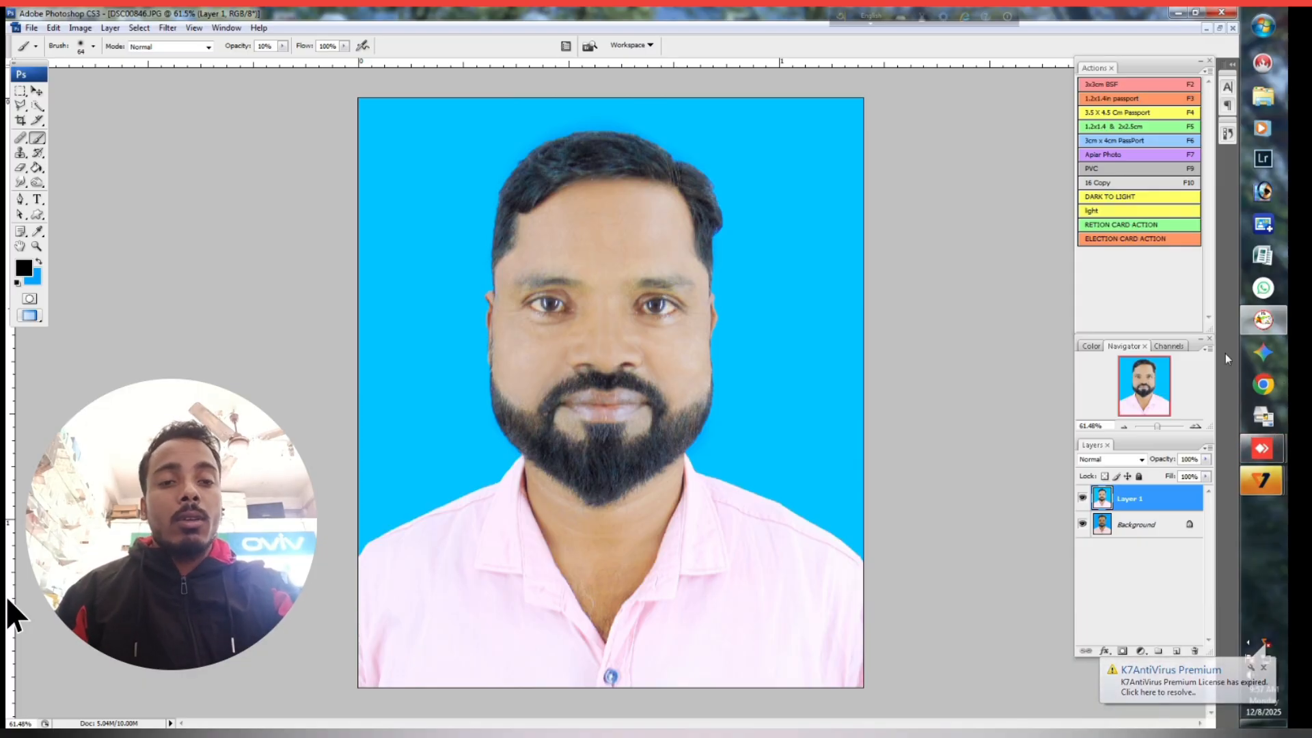
scroll(928, 288, up, 2)
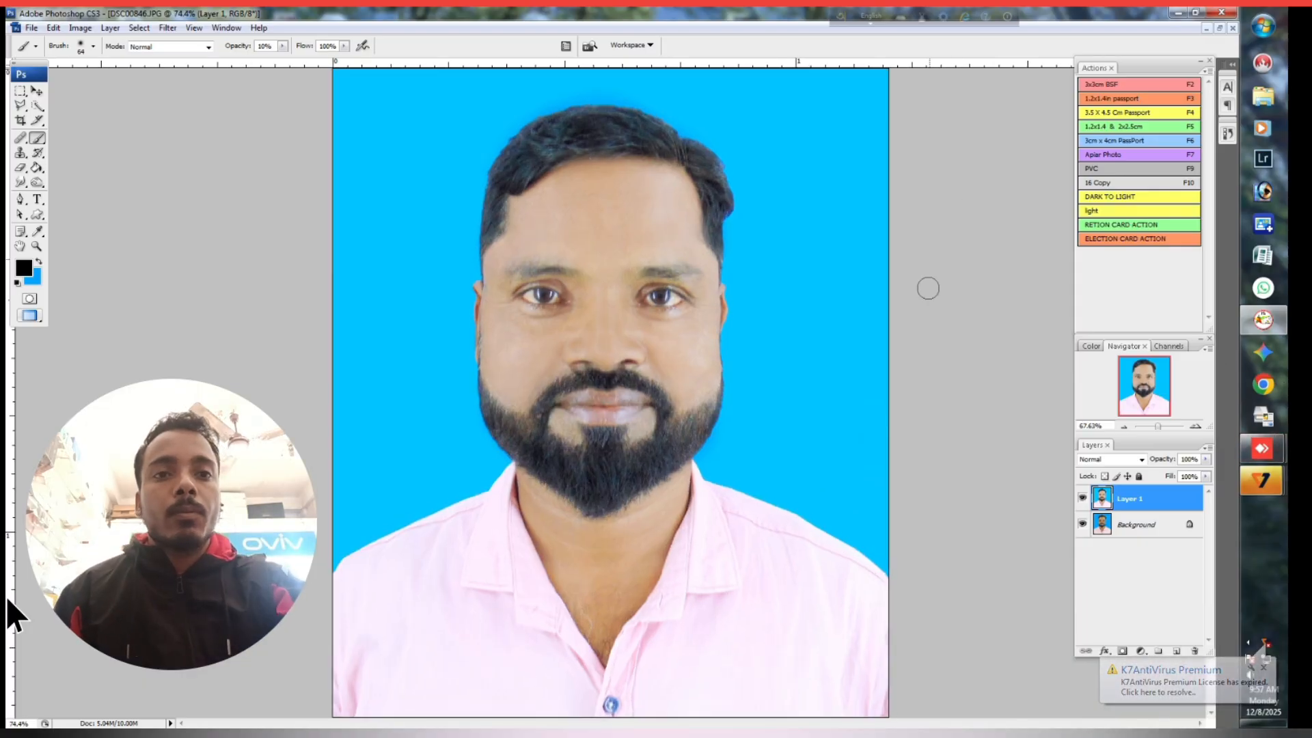